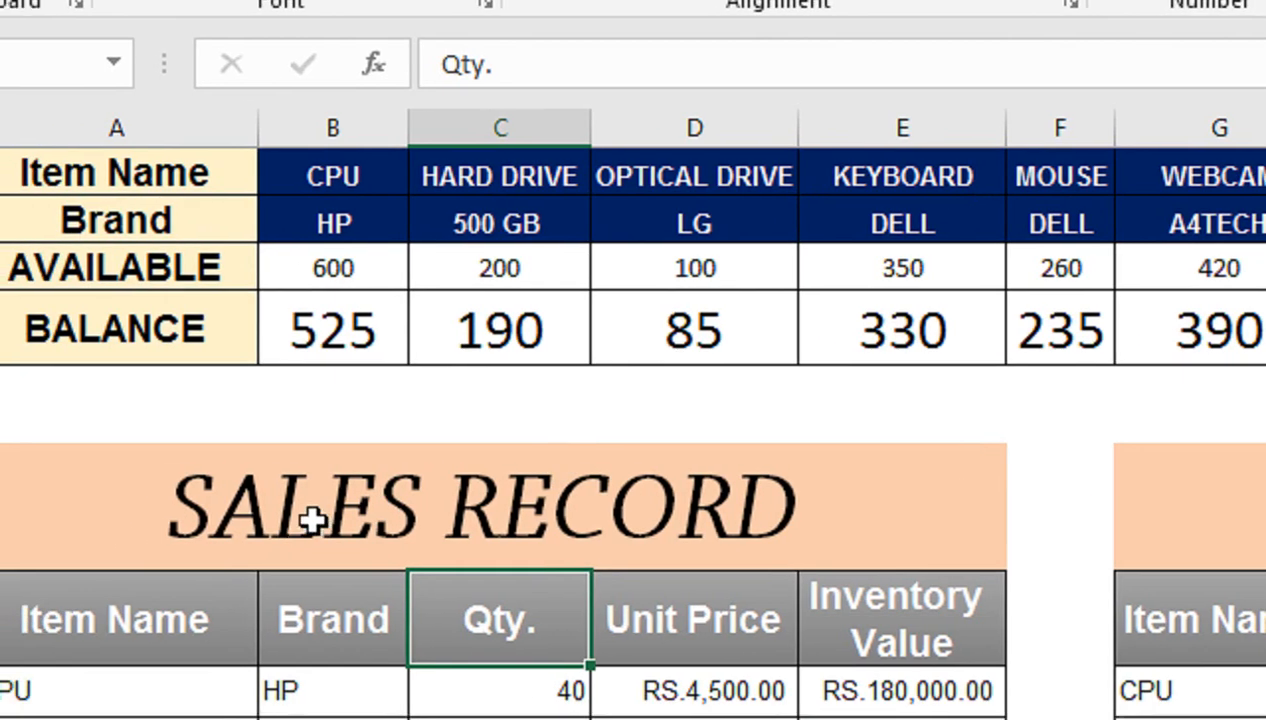
Step: Review the Sales Record rows and the Purchase Record's daily columns through to its TOTAL column
scroll(144, 588, "down", 2)
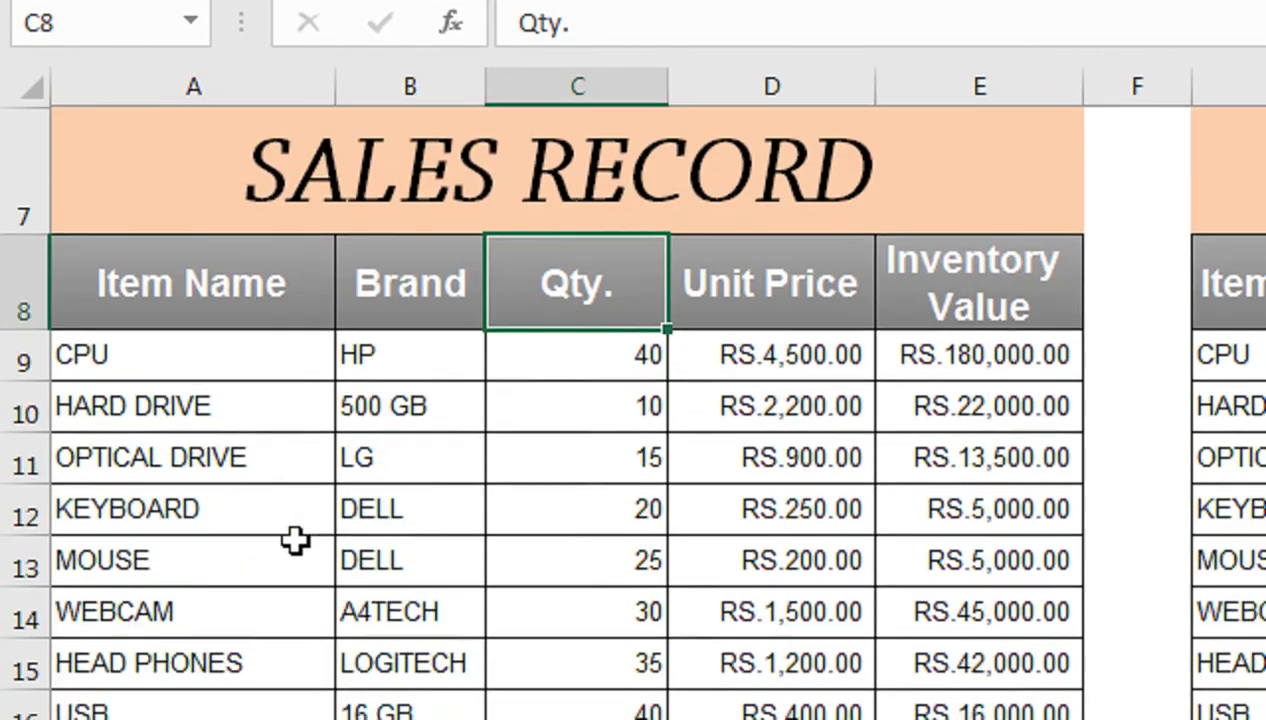
scroll(295, 540, "down", 3)
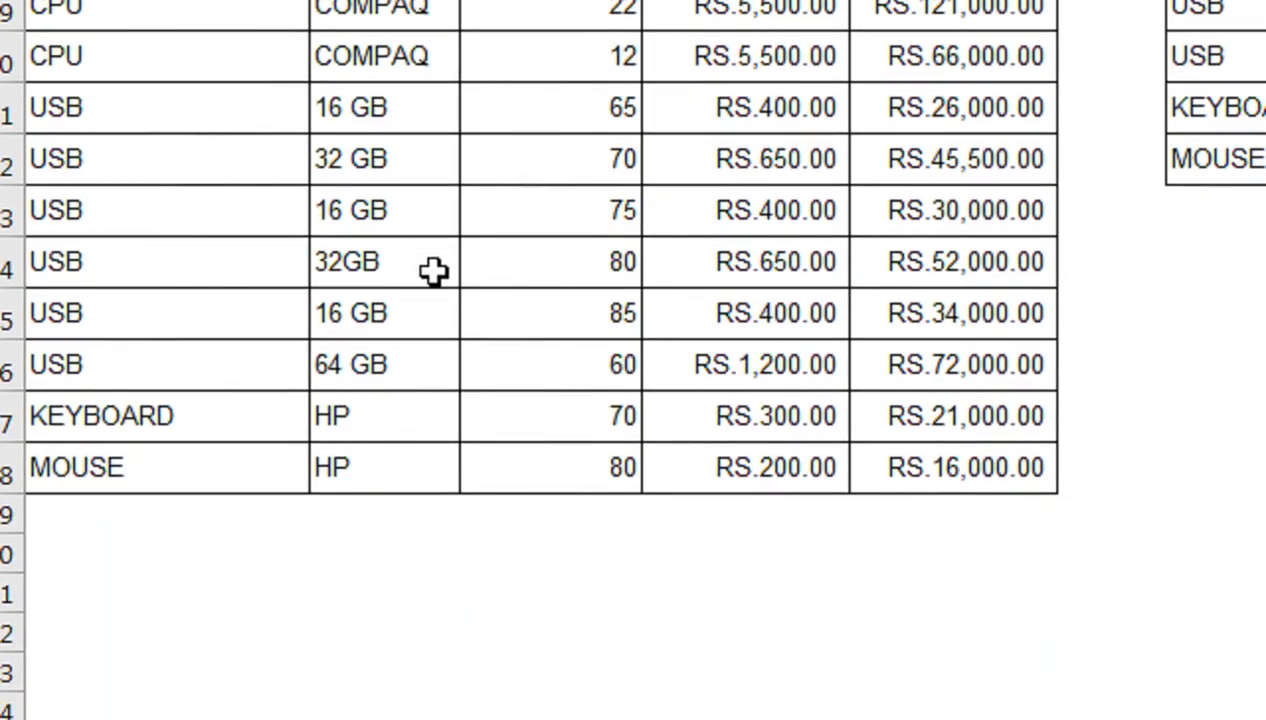
scroll(432, 271, "up", 5)
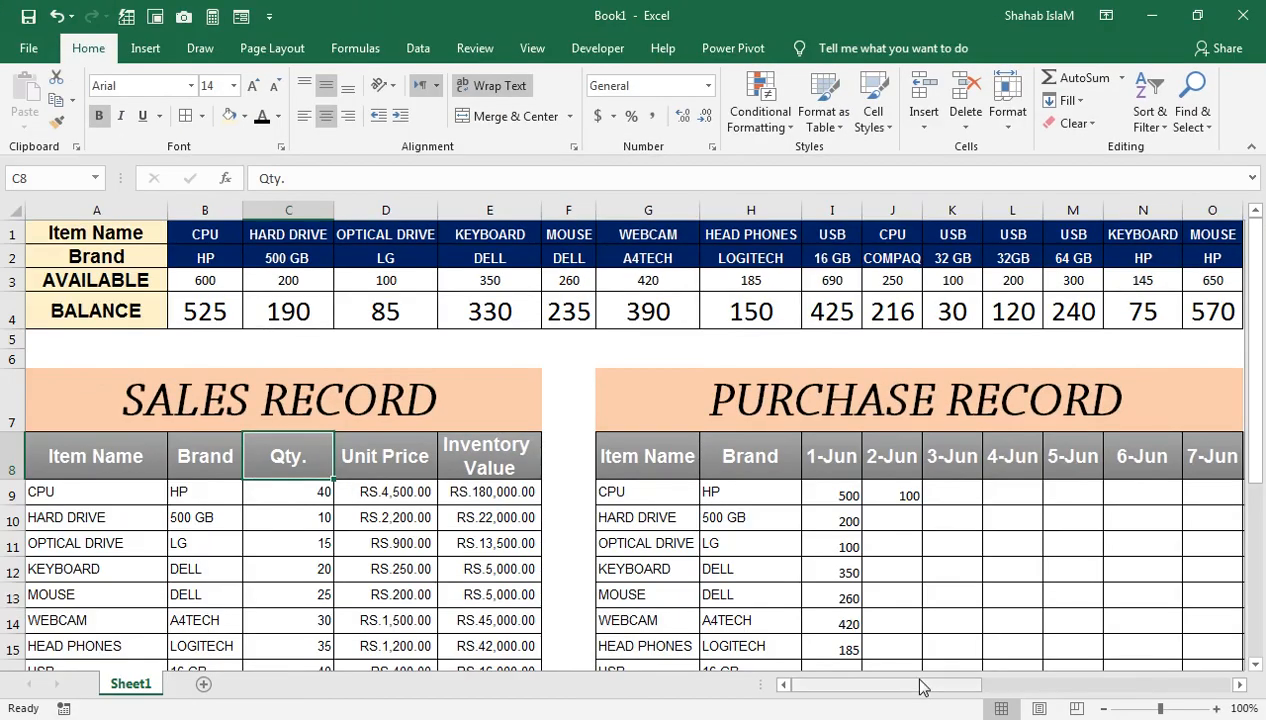
left_click_drag(980, 637, 1265, 633)
left_click_drag(1124, 677, 1198, 669)
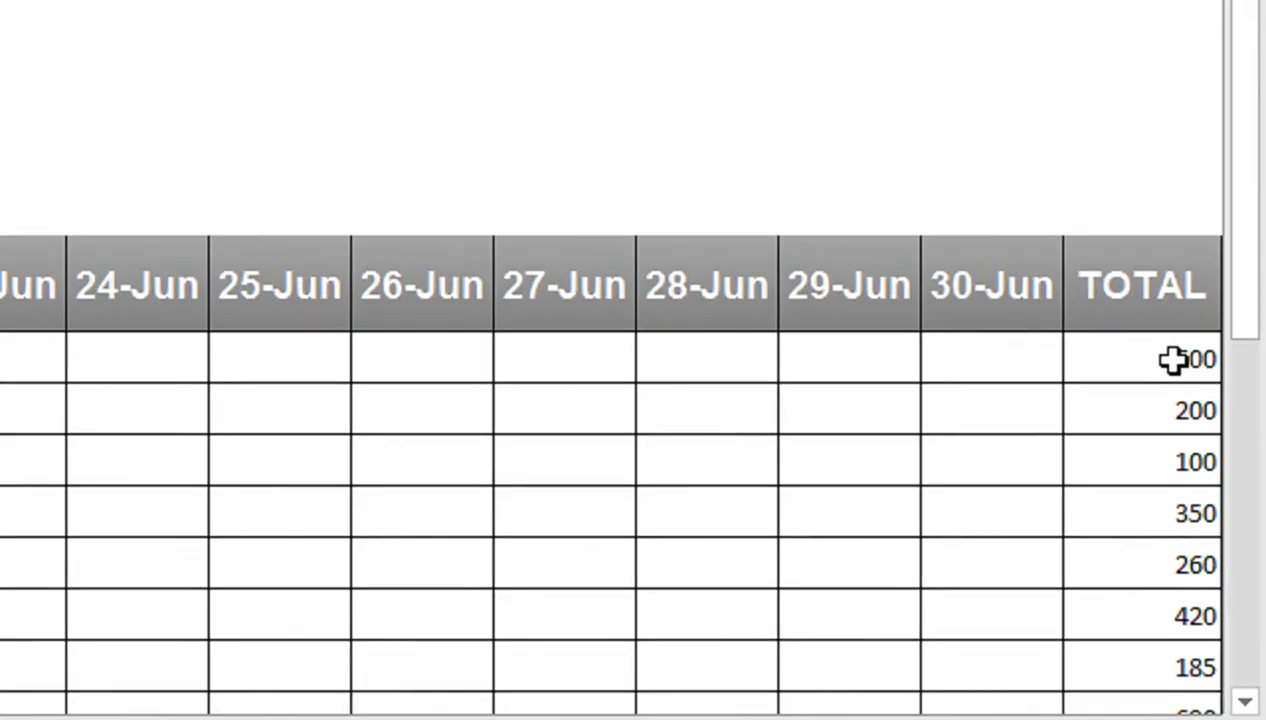
scroll(1173, 360, "down", 1)
scroll(1173, 360, "down", 1)
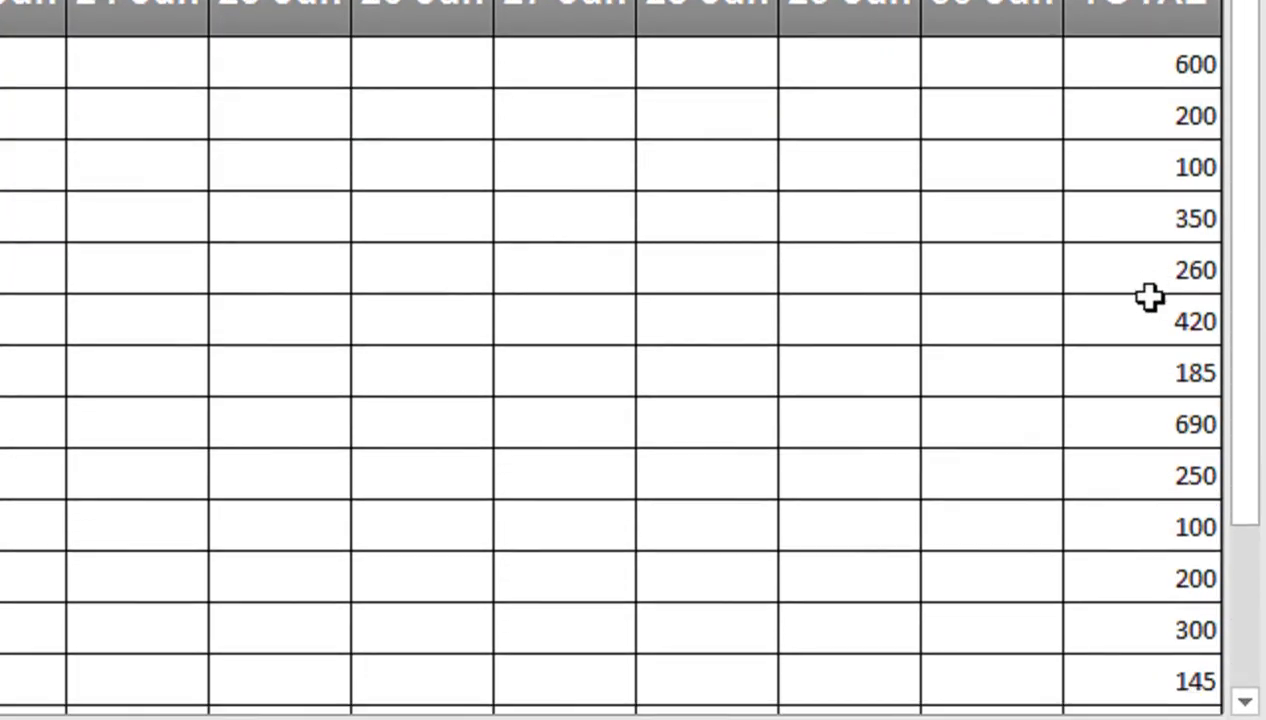
scroll(1150, 297, "up", 1)
scroll(1119, 356, "down", 3)
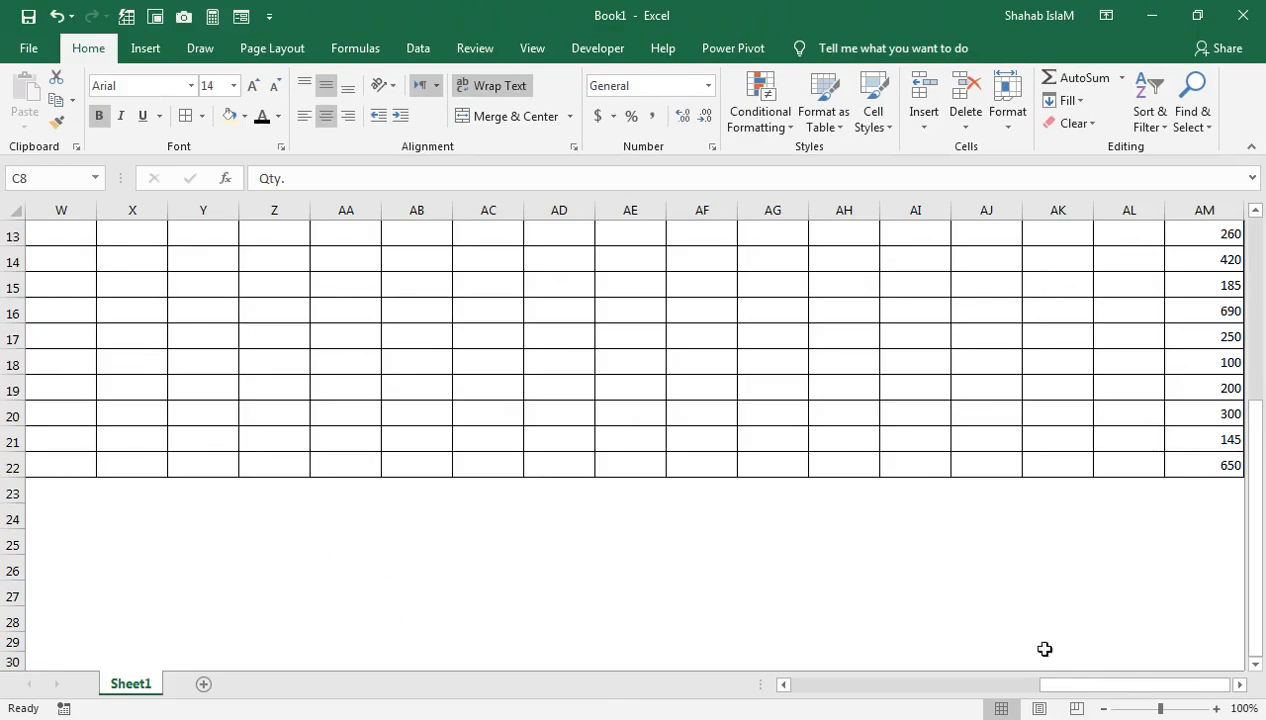
left_click_drag(1050, 684, 811, 684)
scroll(741, 569, "up", 4)
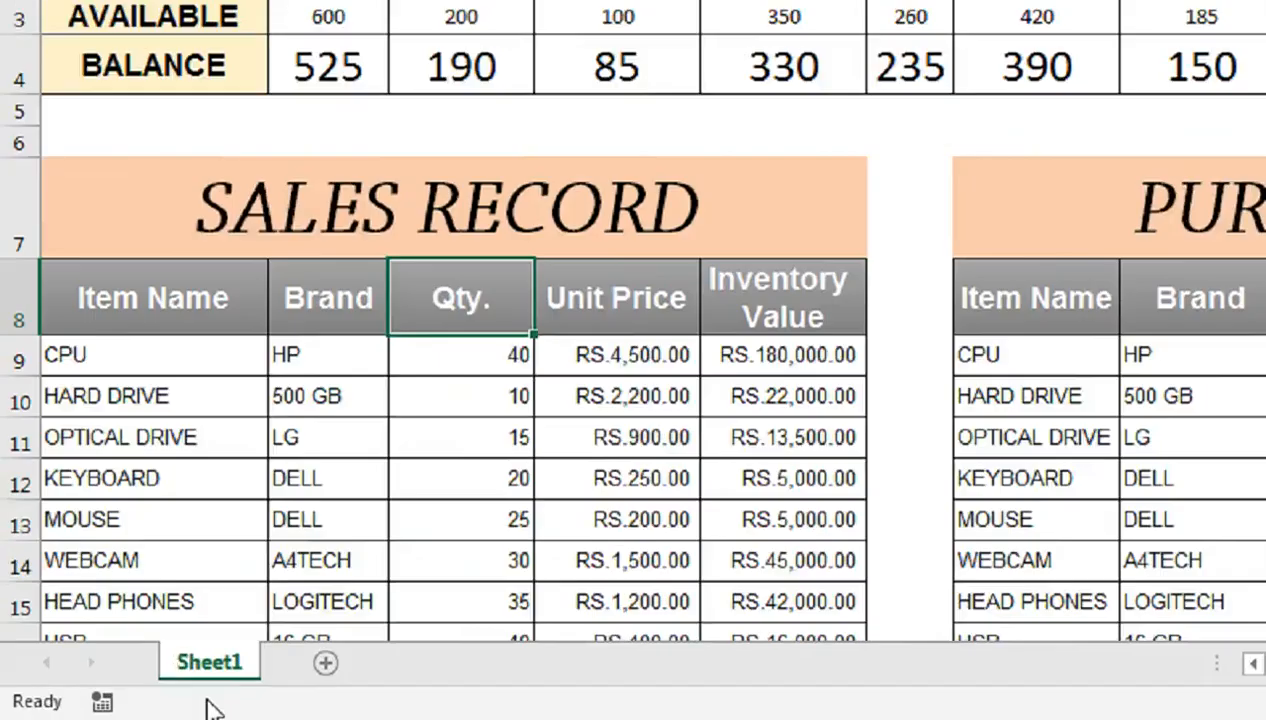
Step: Create a copy of Sheet1 in the same workbook, placed before Sheet1
right_click(131, 684)
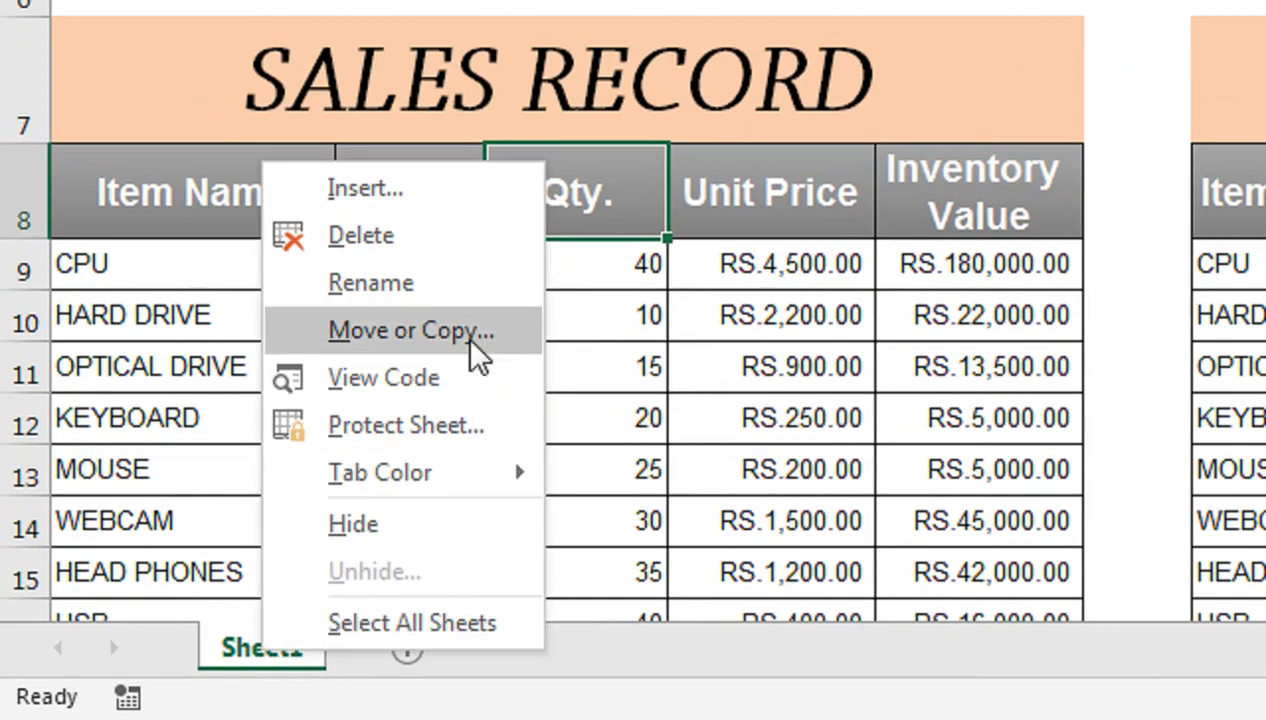
left_click(236, 538)
left_click(308, 487)
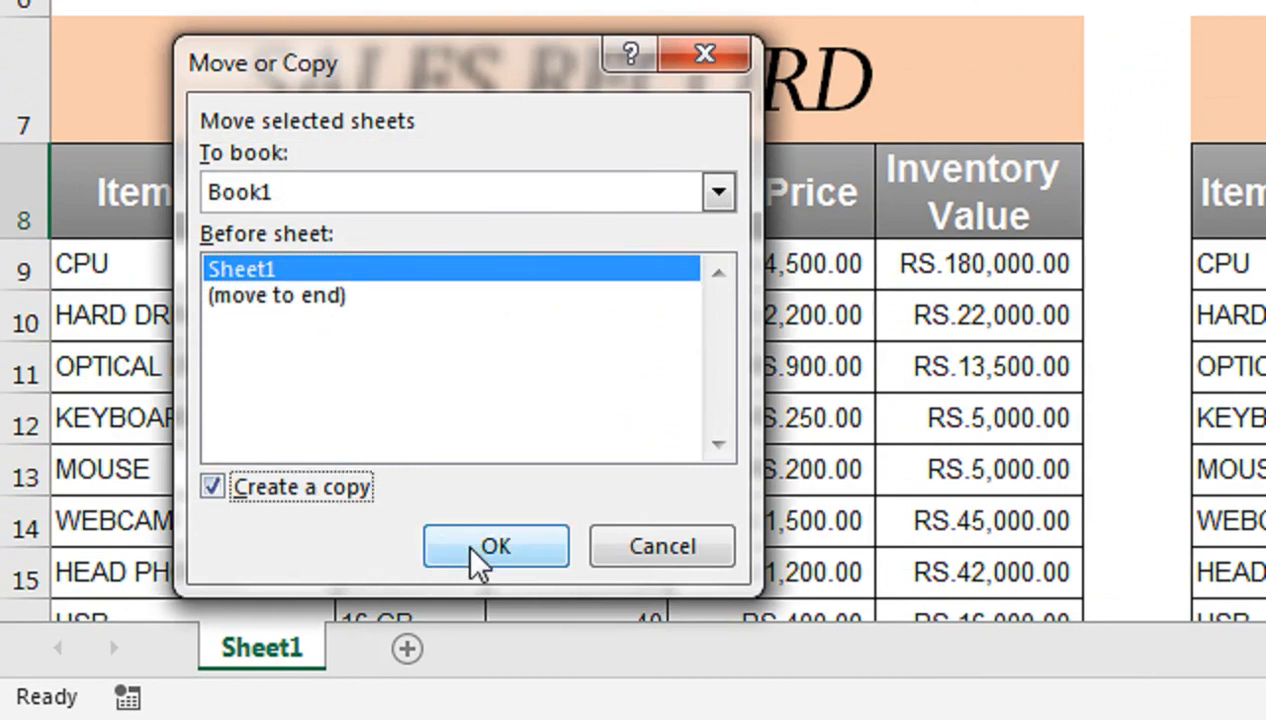
left_click(478, 548)
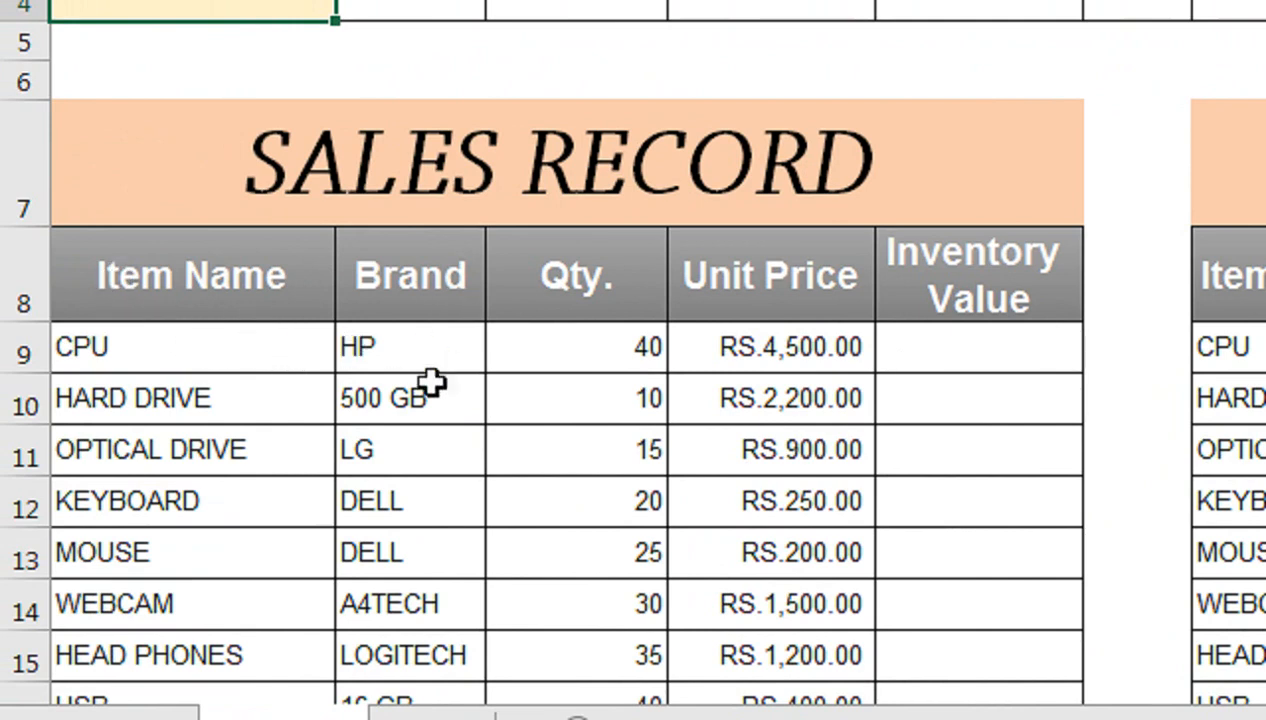
Step: Calculate the Sales Record's Inventory Value in E9 with =D9*C9 and fill the formula down the column
scroll(430, 375, "down", 2)
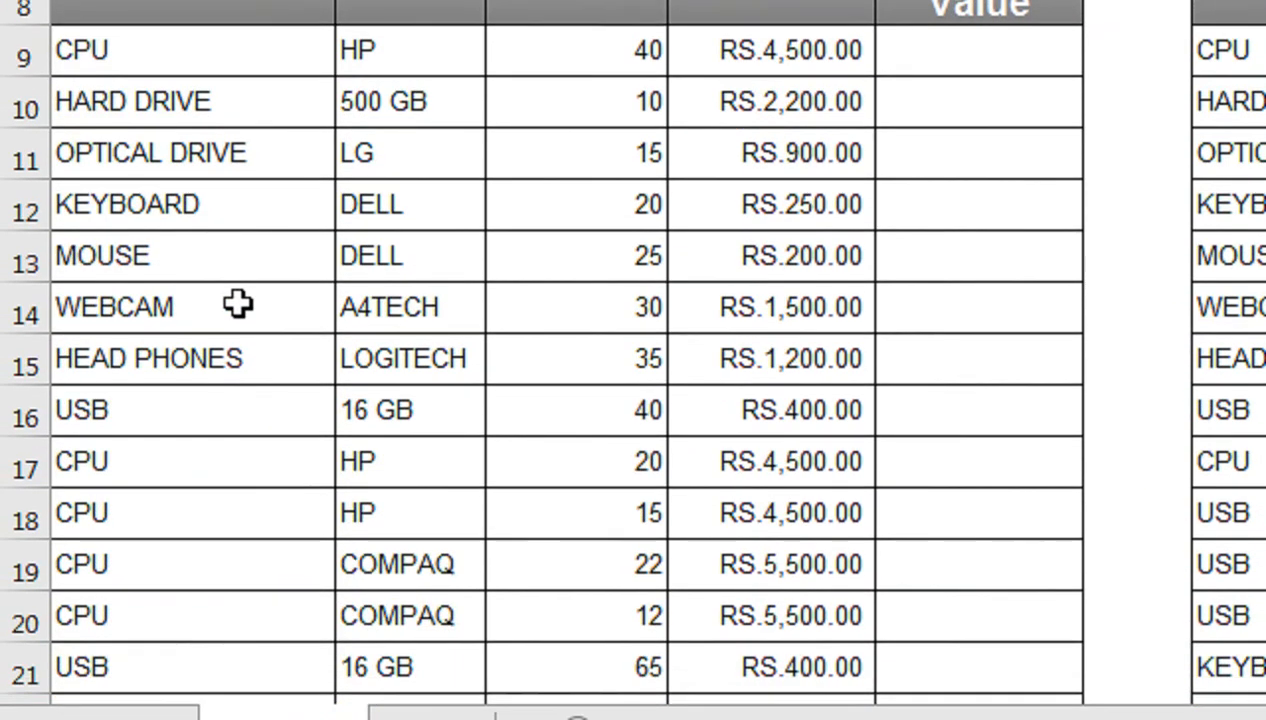
scroll(238, 305, "down", 2)
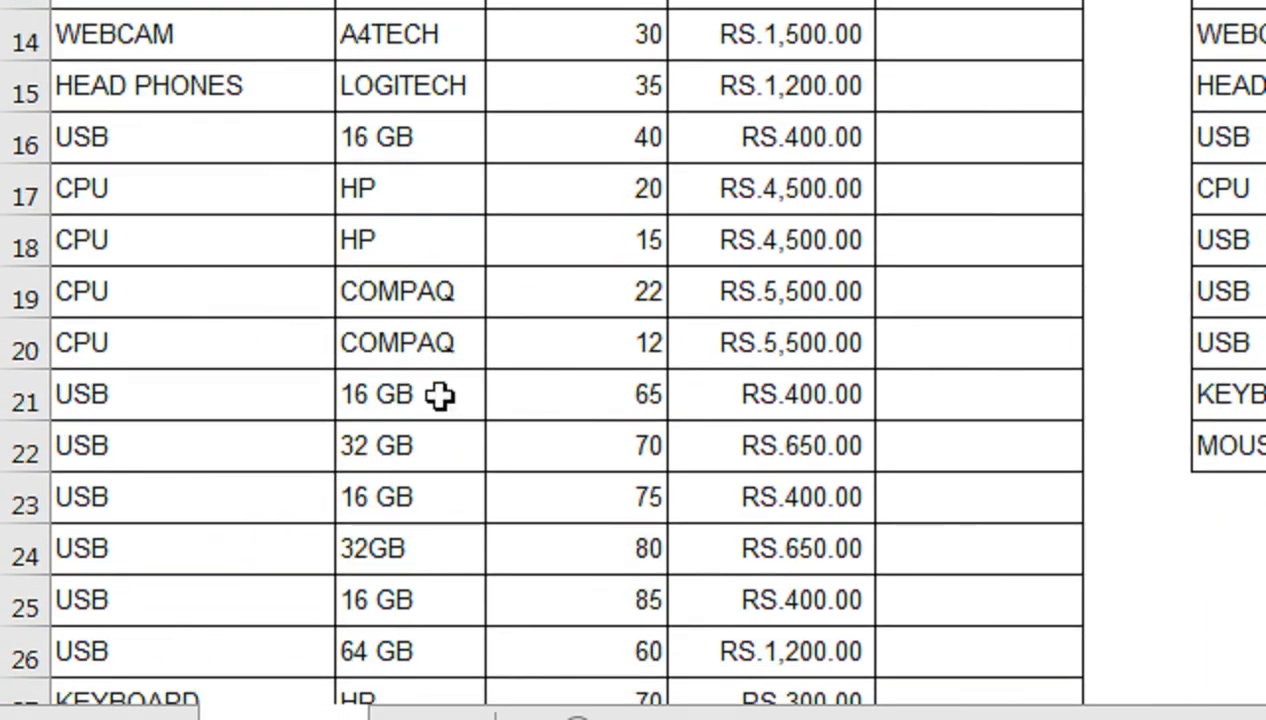
scroll(413, 595, "down", 2)
scroll(610, 398, "up", 4)
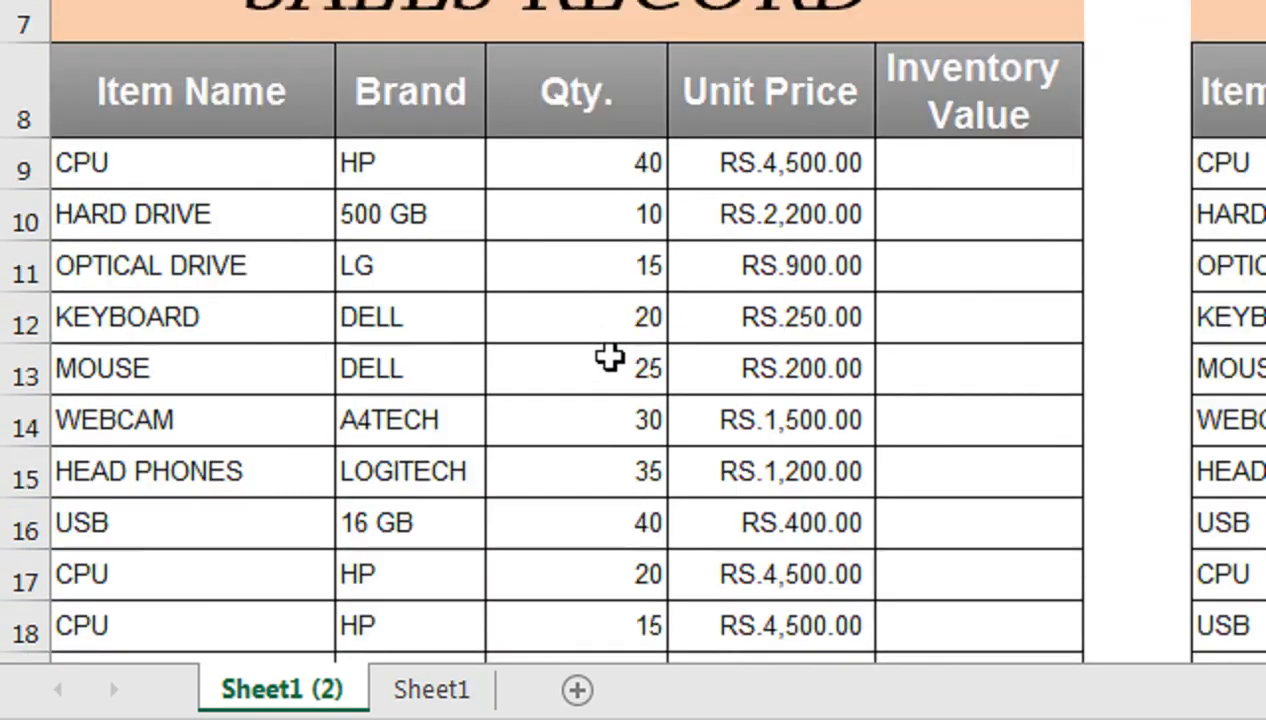
scroll(610, 357, "up", 1)
left_click(988, 322)
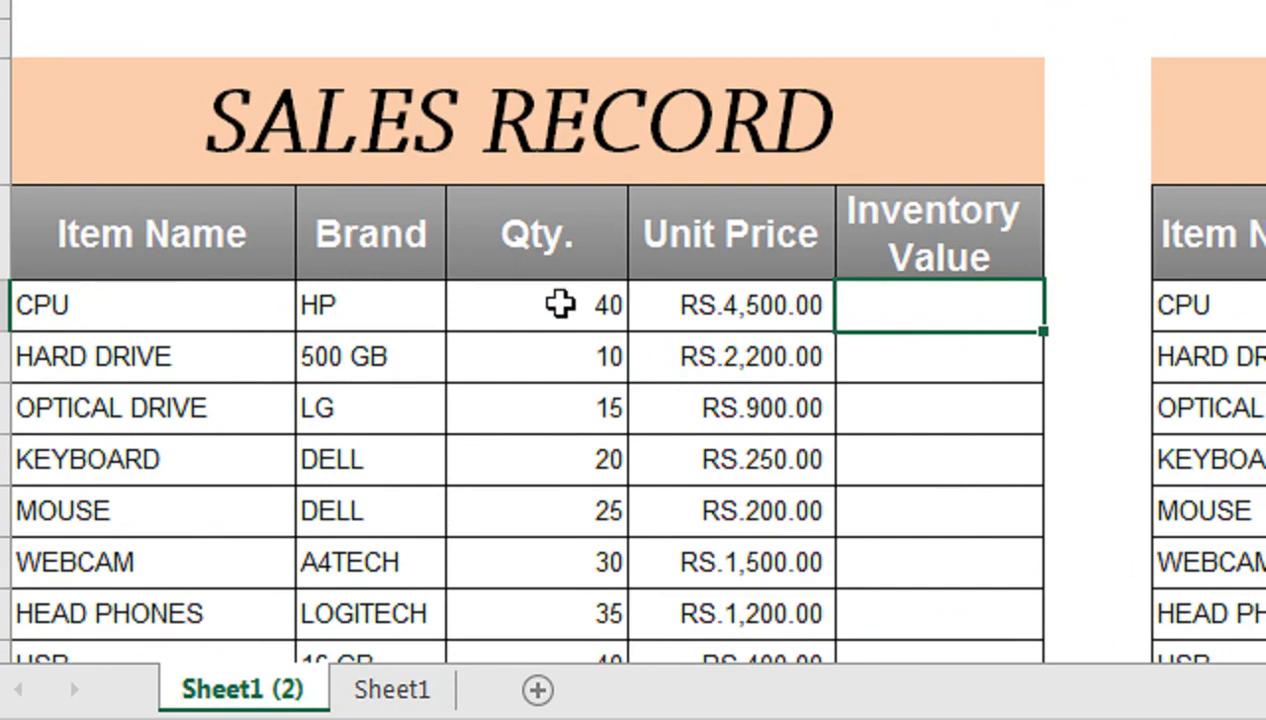
type("=")
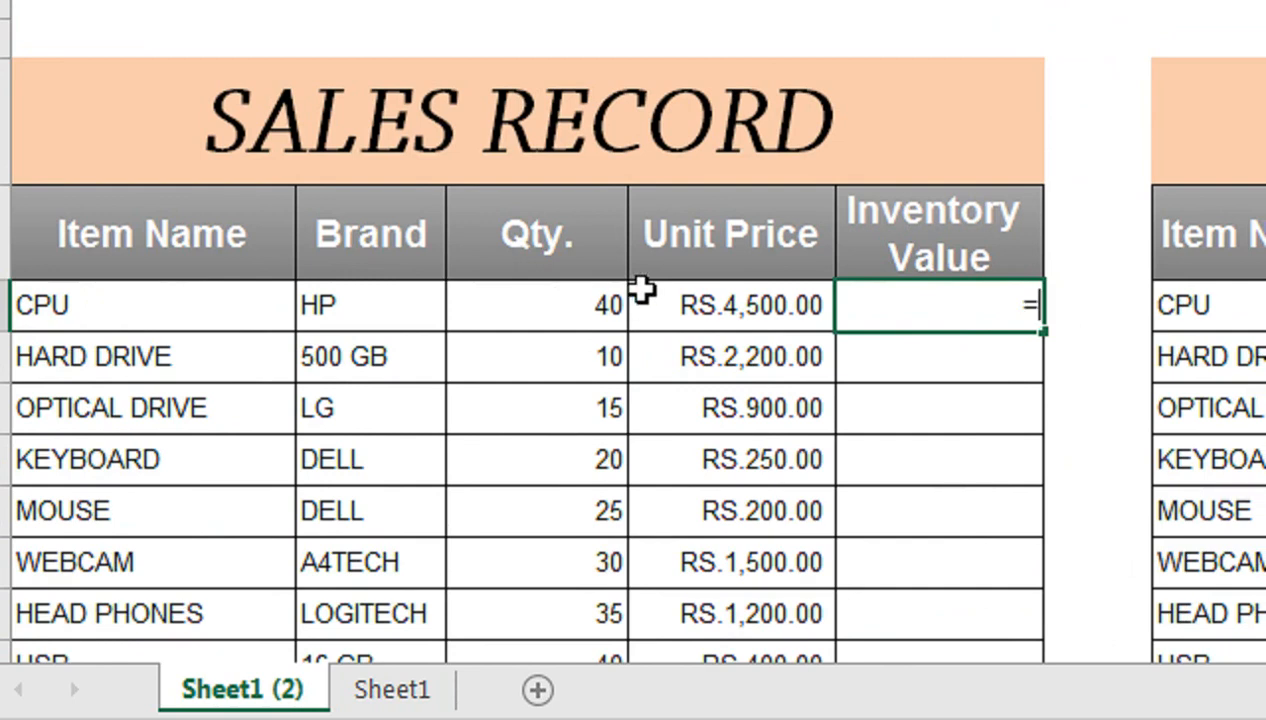
left_click(714, 316)
type("*")
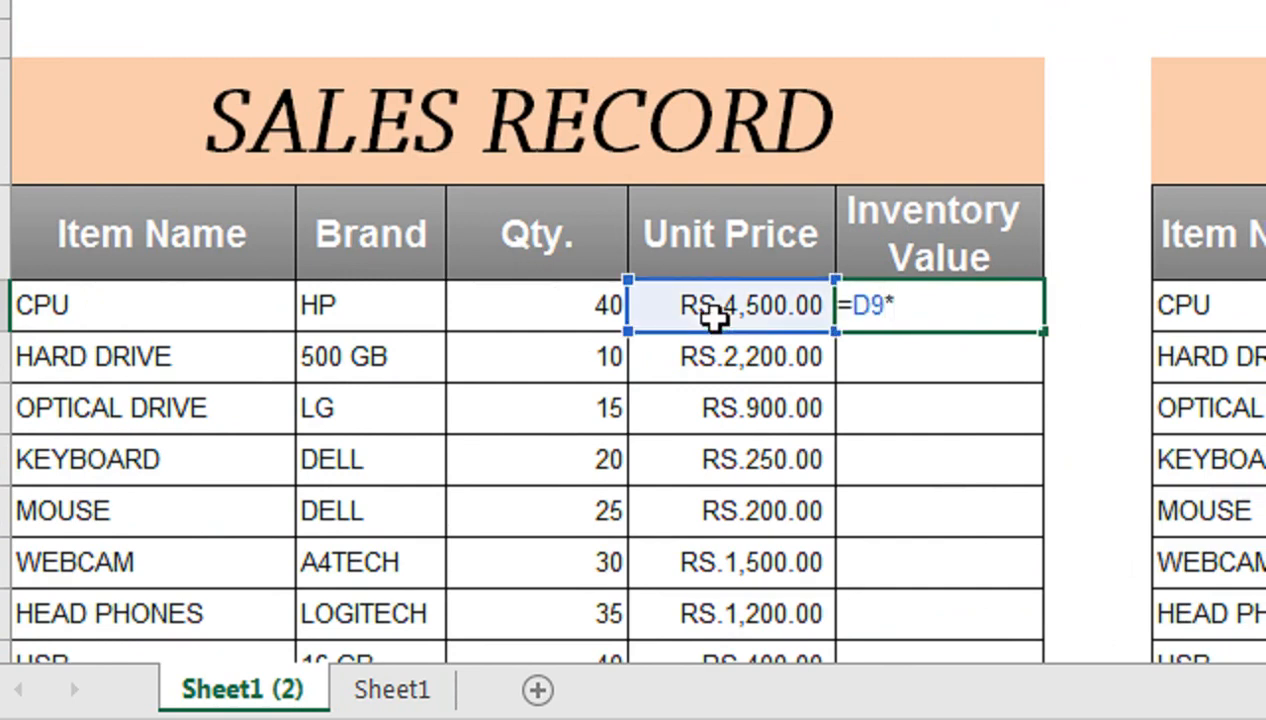
left_click(565, 330)
key("Return")
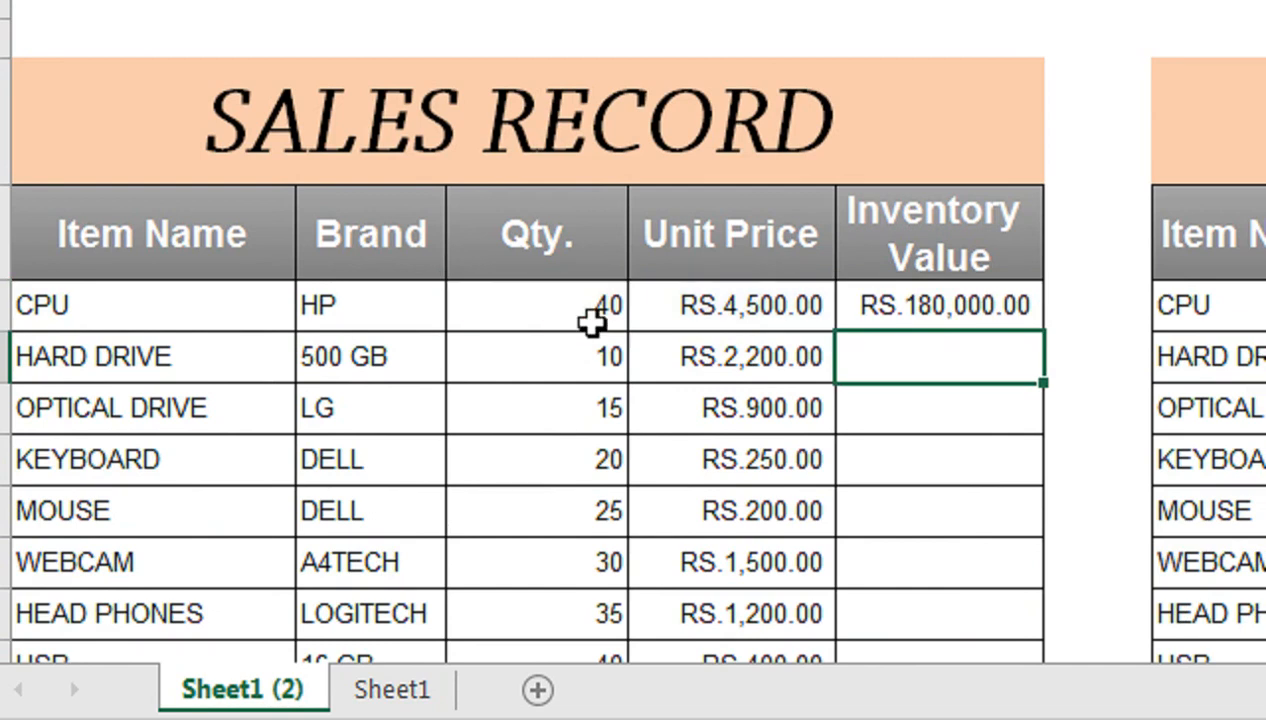
left_click(944, 316)
double_click(1040, 329)
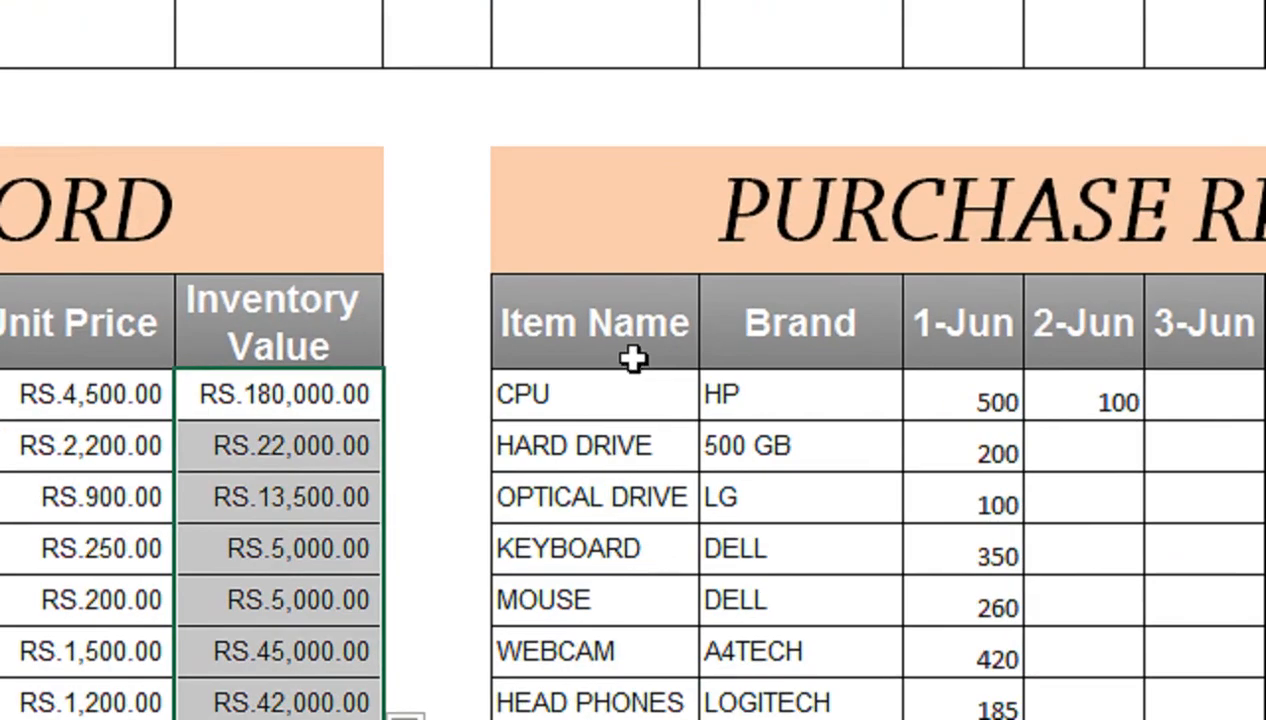
Step: Copy the Purchase Record's Item Name and Brand columns with their headers, G8:H22
left_click(633, 342)
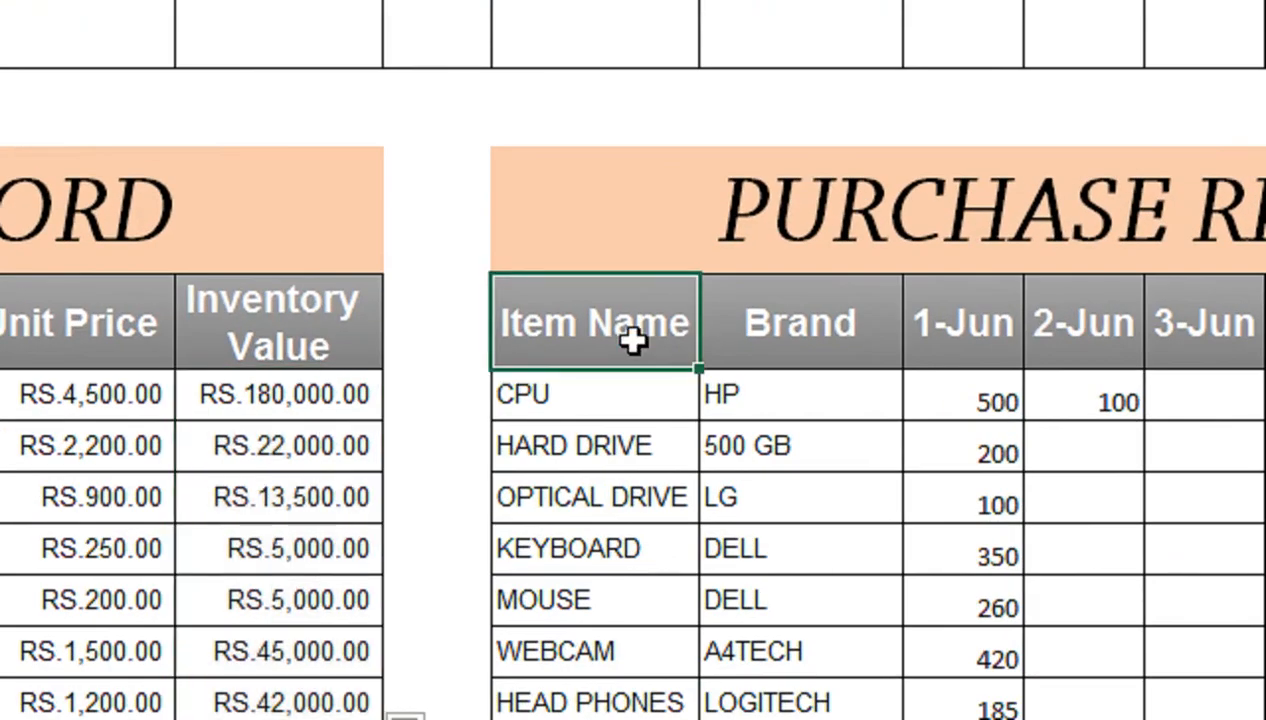
key("shift+Right")
key("ctrl+shift+Down")
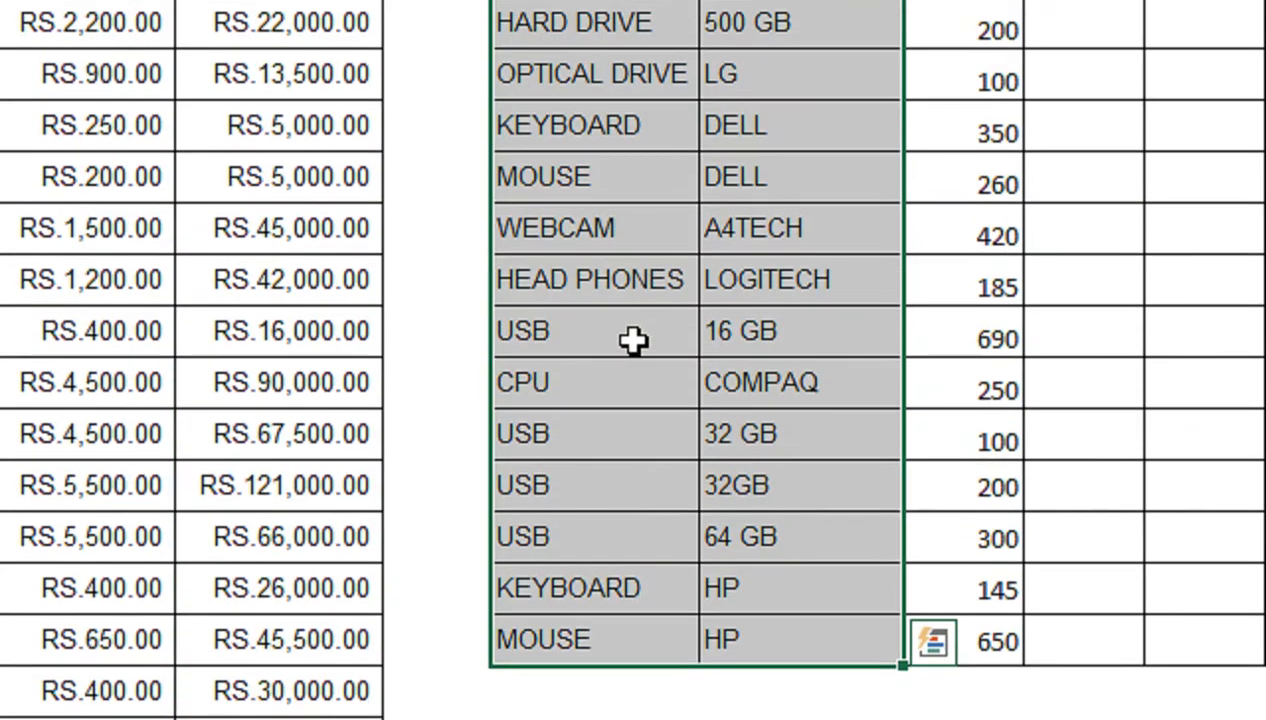
right_click(633, 341)
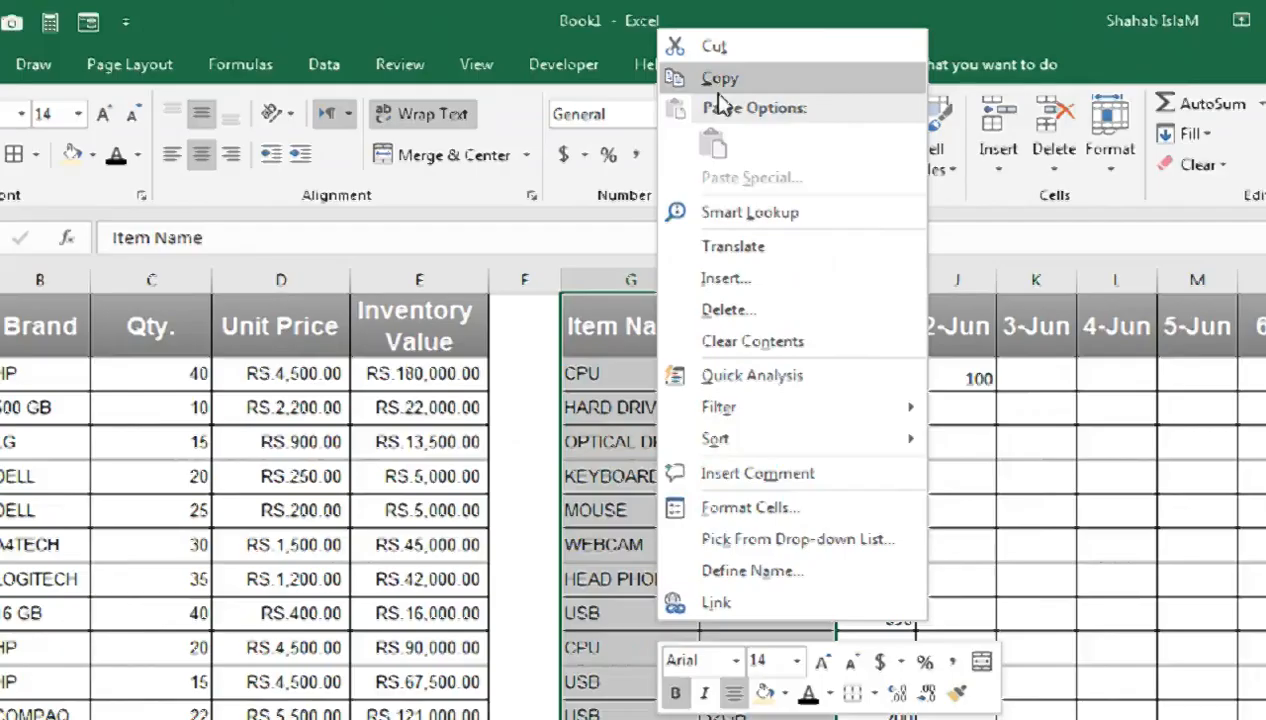
left_click(719, 80)
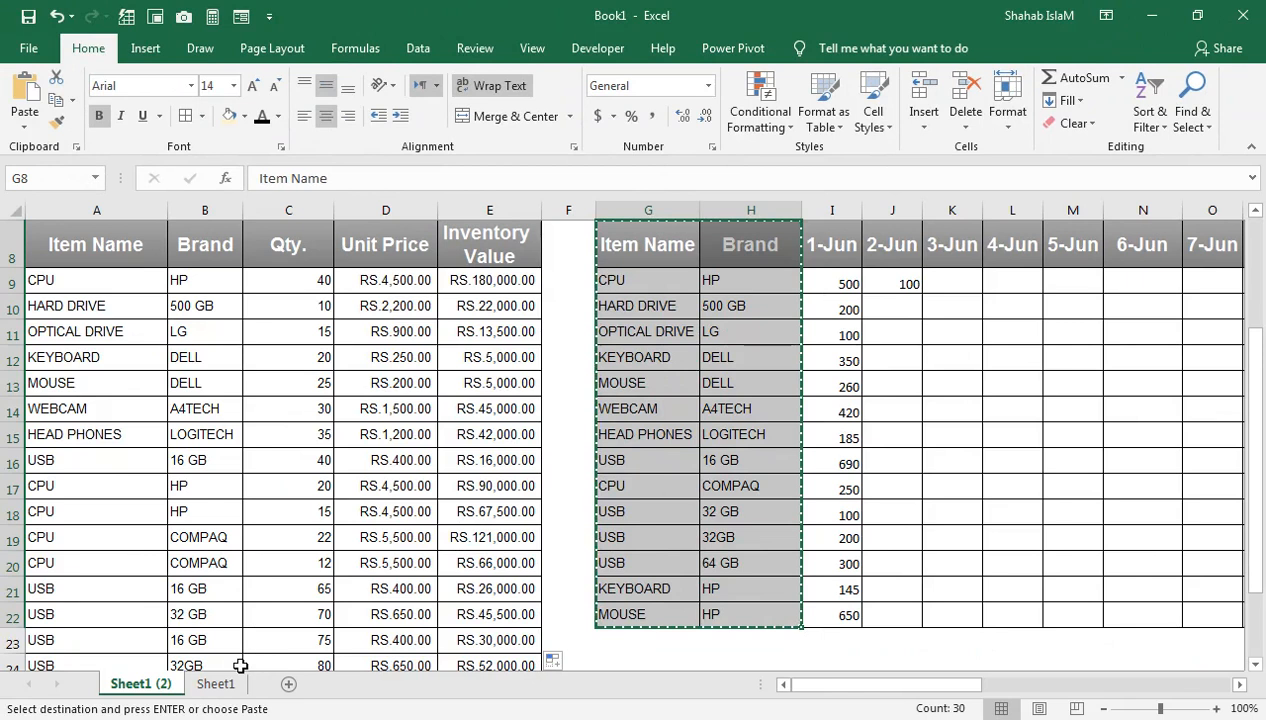
Step: Add a new worksheet and try a plain paste of the copied item and brand list at C3
left_click(288, 684)
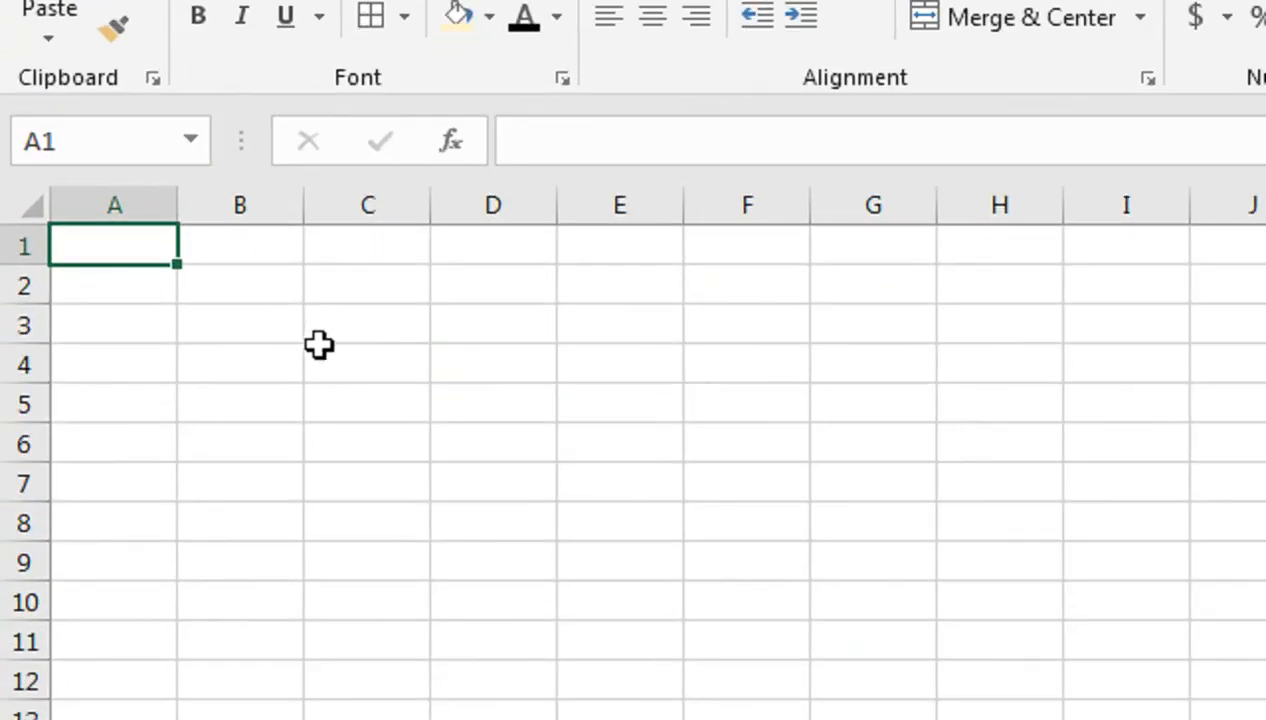
left_click(162, 276)
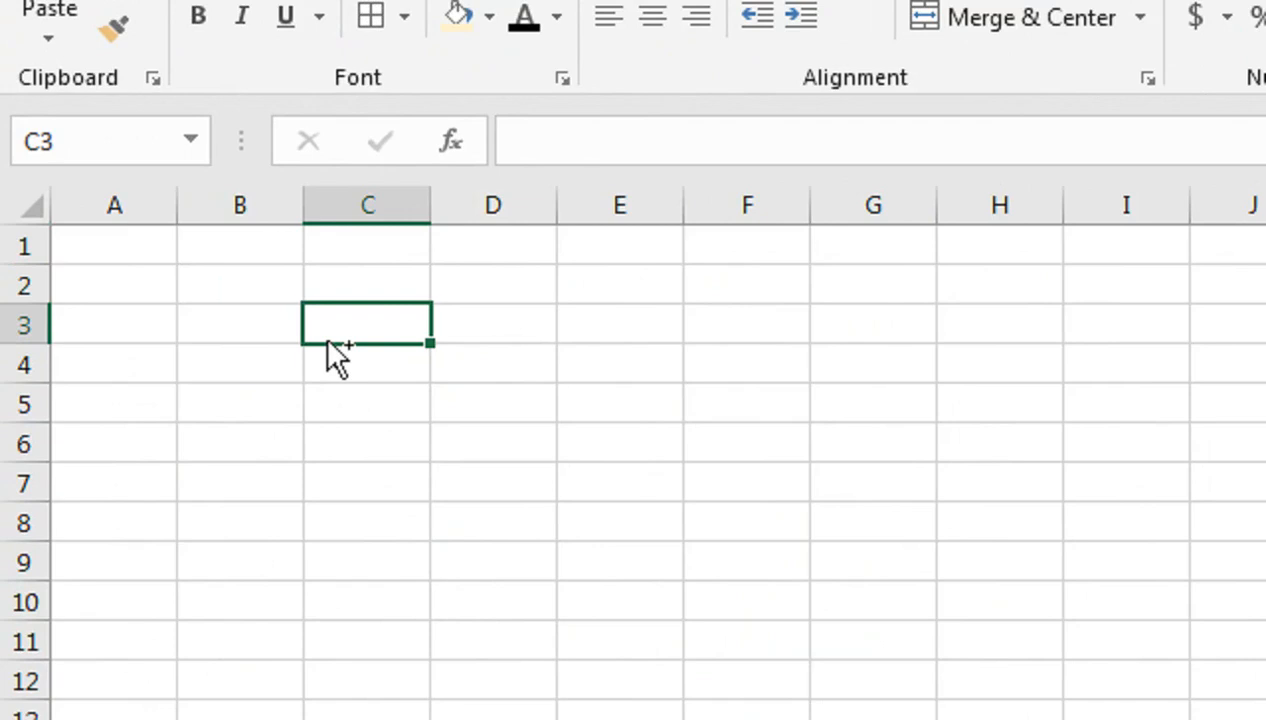
key("ctrl+v")
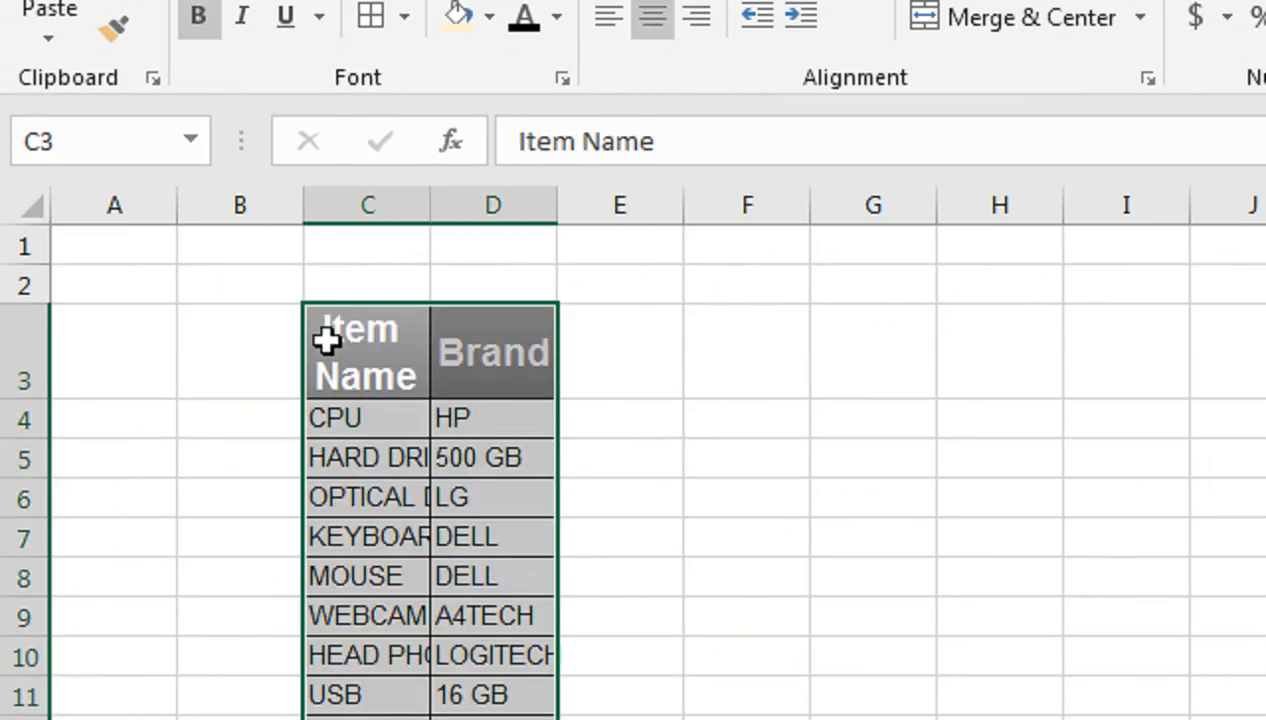
key("ctrl+z")
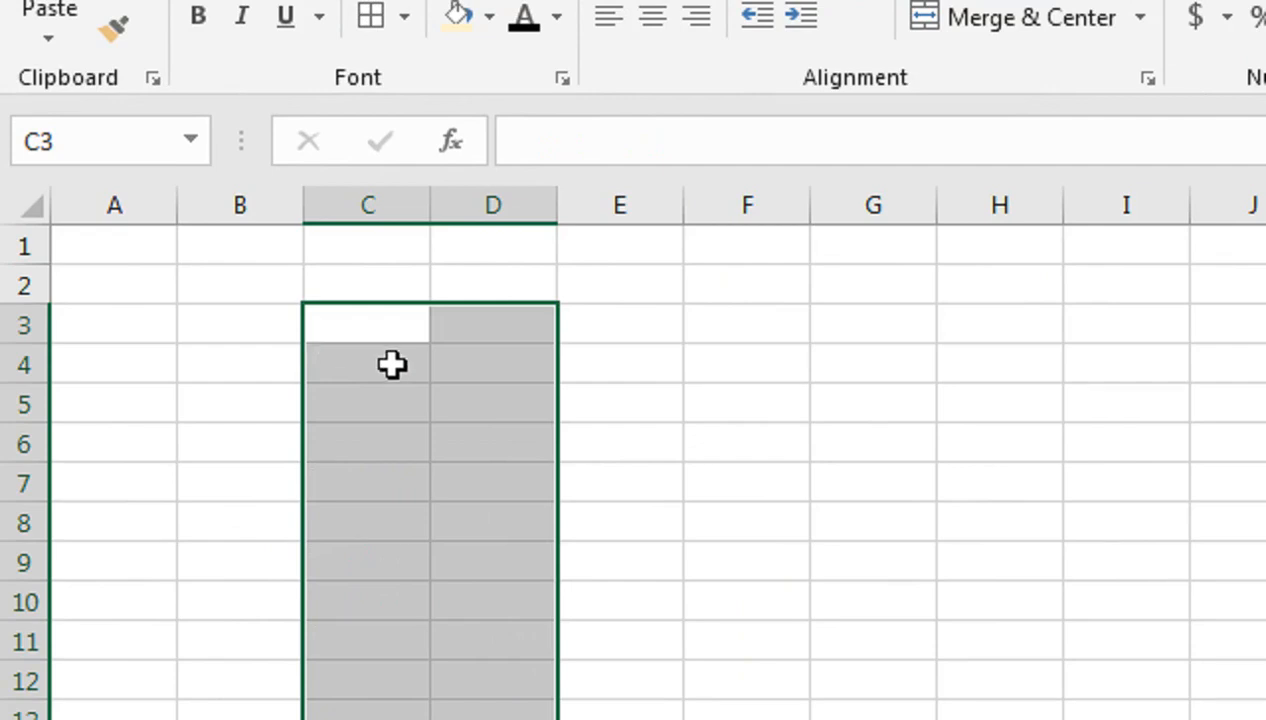
Step: Paste the copied item and brand list at C3 with Paste Special, using the Transpose option
key("ctrl+alt+v")
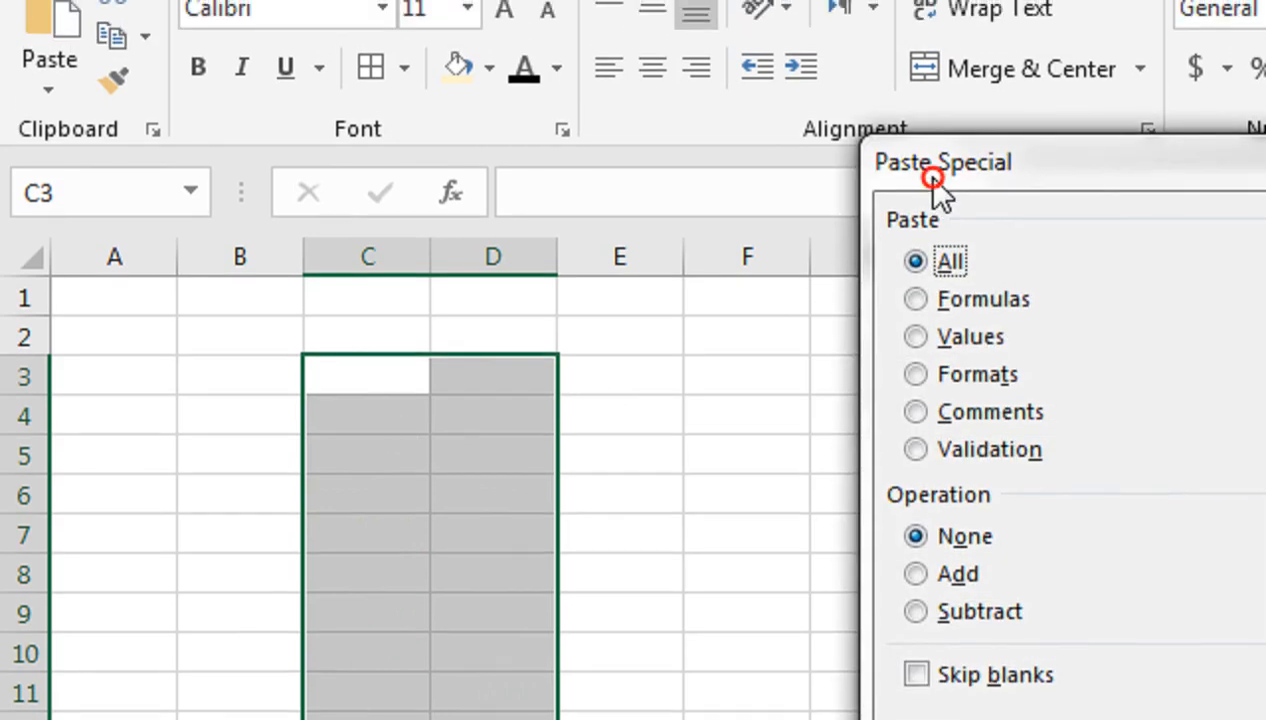
left_click_drag(933, 119, 715, 142)
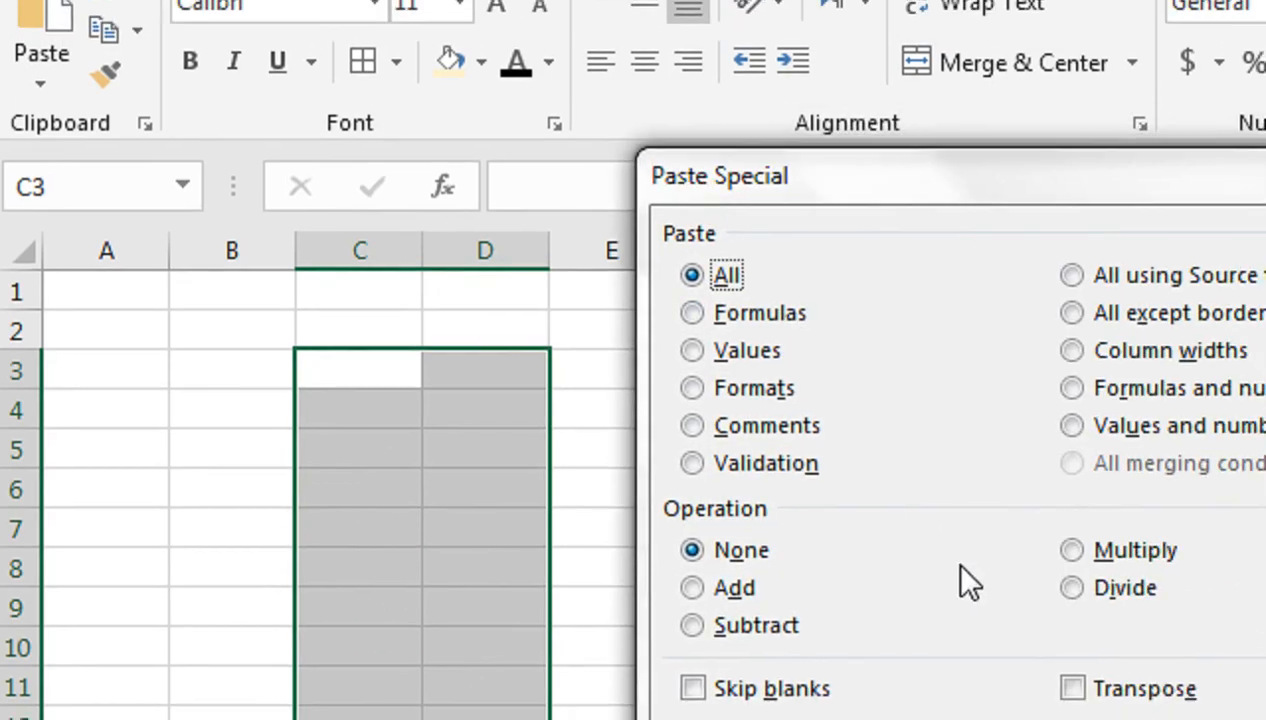
left_click(1080, 643)
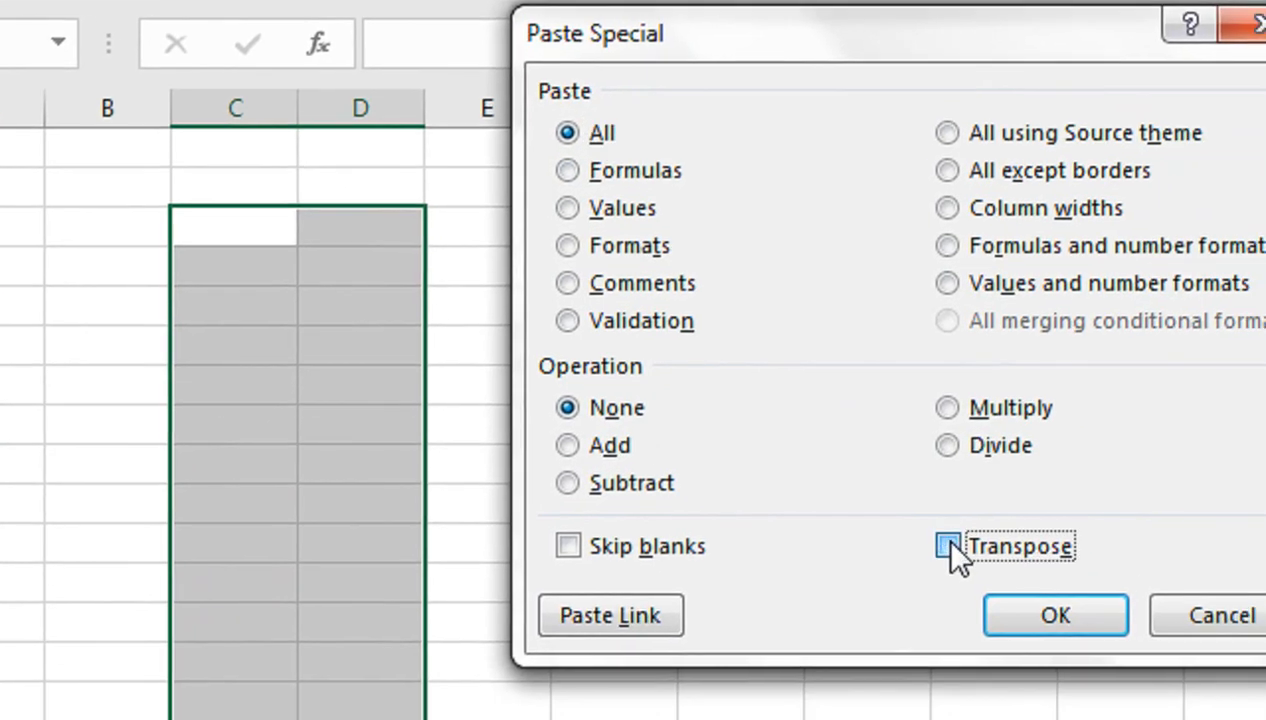
left_click(1048, 614)
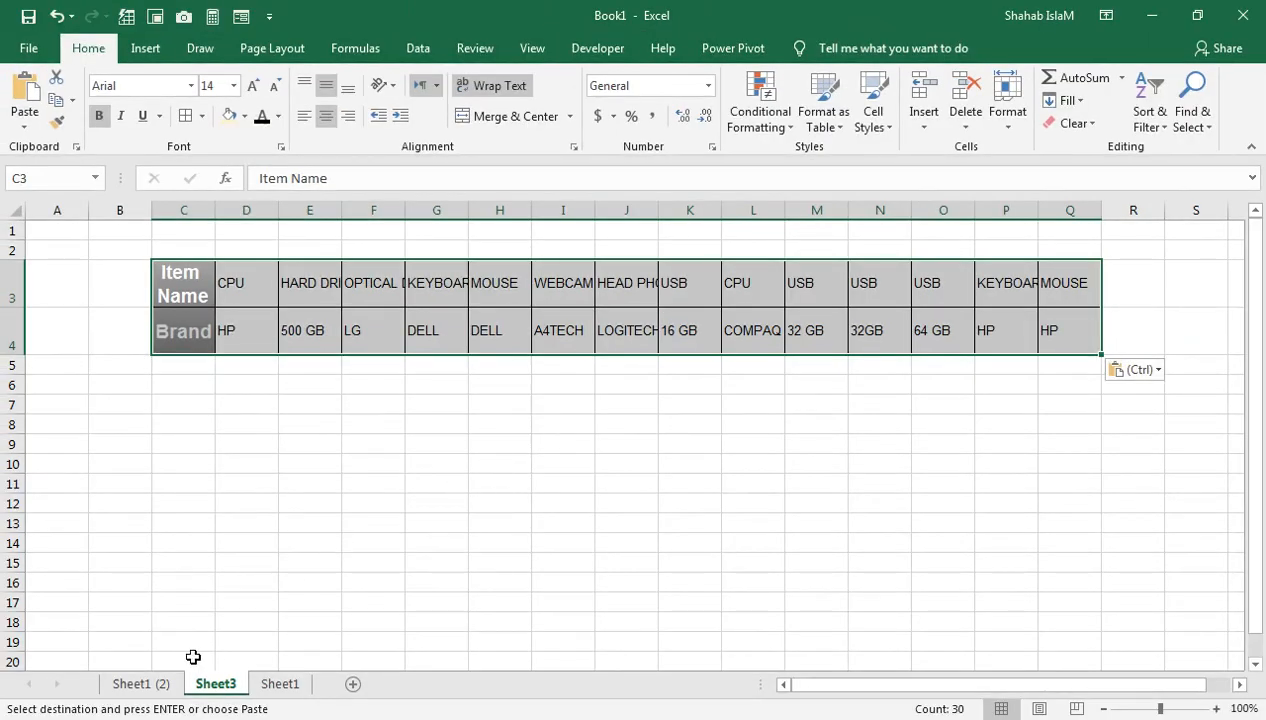
Step: Return to the Sheet1 (2) worksheet and view the item summary table above the records
left_click(175, 683)
left_click(356, 376)
scroll(357, 374, "up", 3)
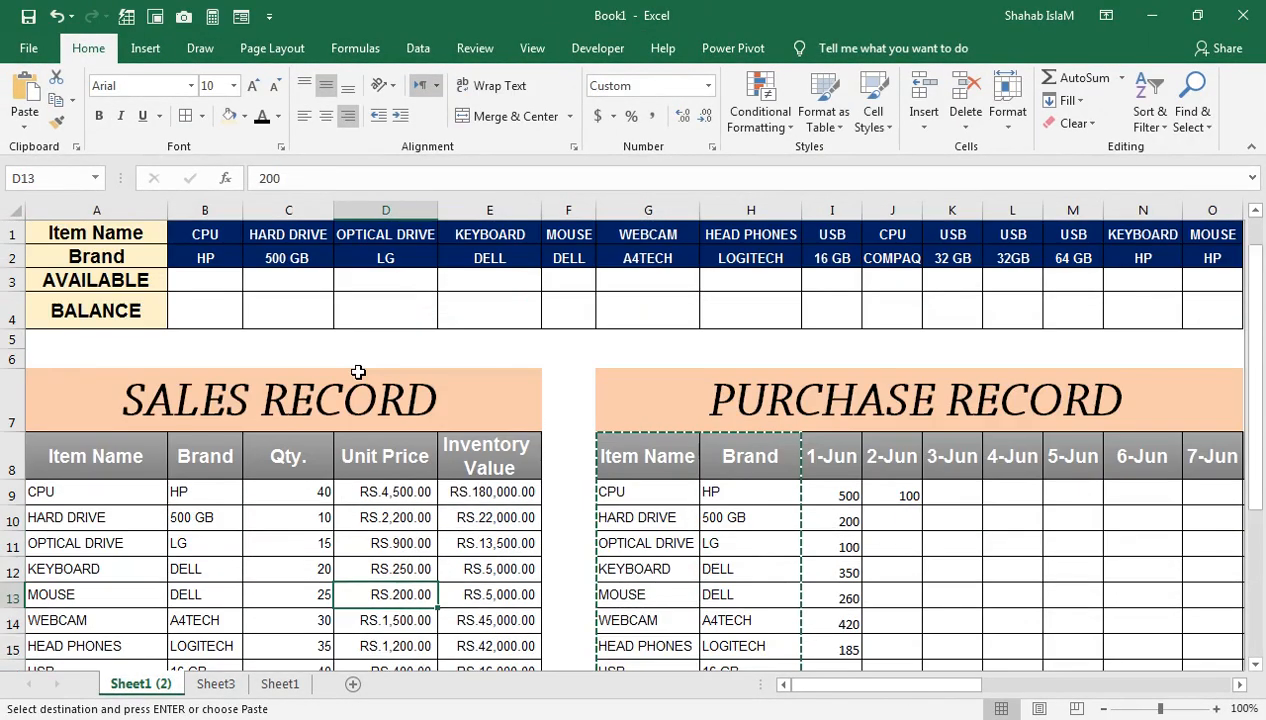
Step: Try entering 56 as the HP CPU purchase quantity for 3-Jun in K9
left_click(947, 486)
type("56")
key("Return")
key("Up")
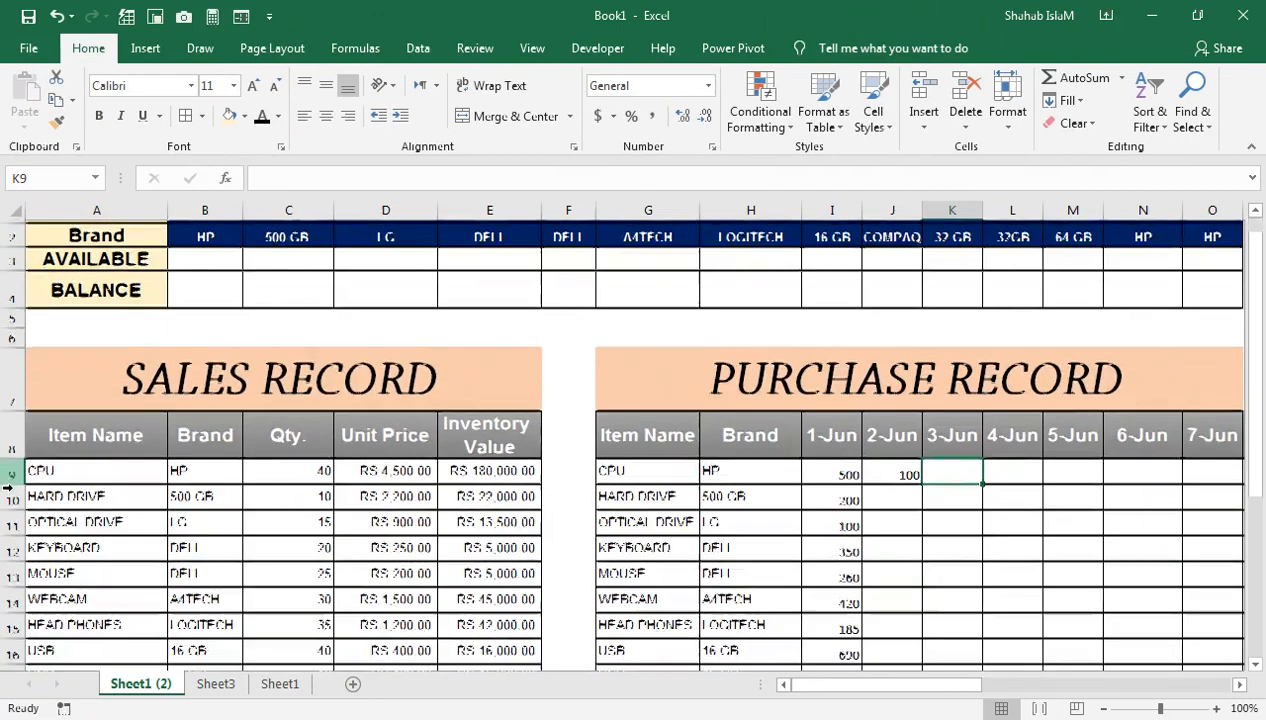
Step: Select the empty column A cells below the Sales Record, from A29 down past row 150
scroll(8, 543, "down", 3)
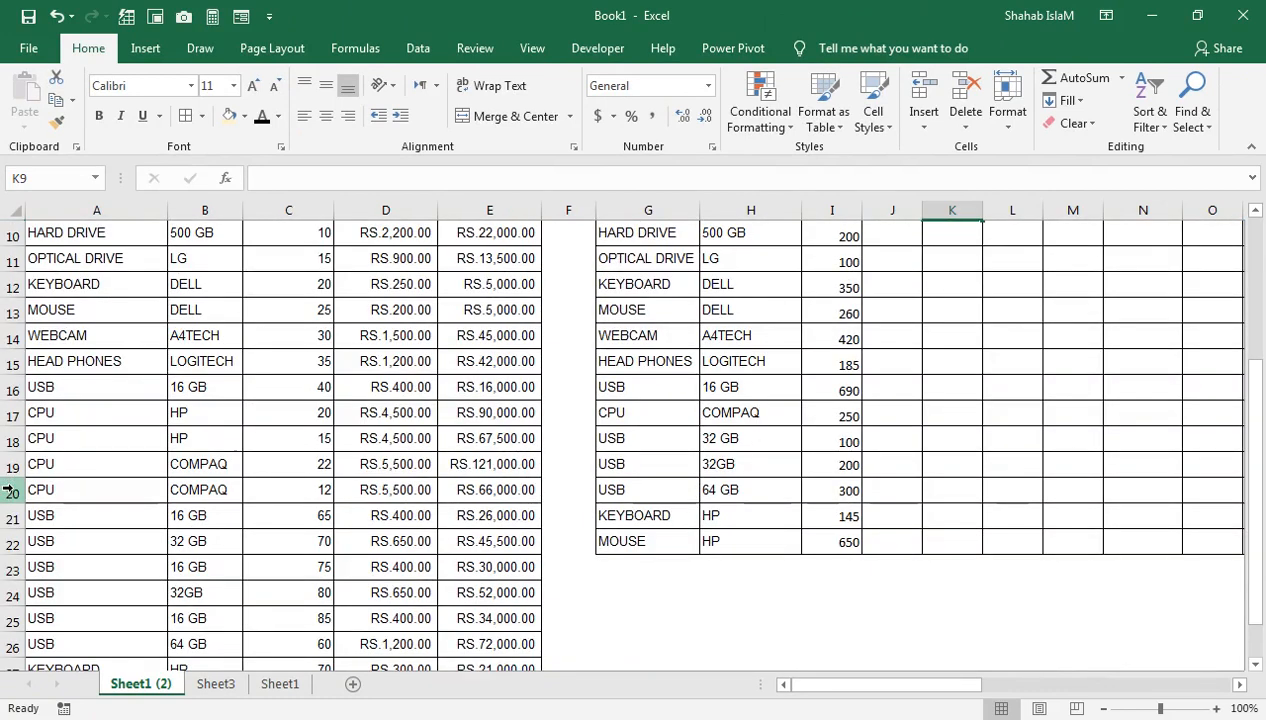
scroll(8, 489, "down", 2)
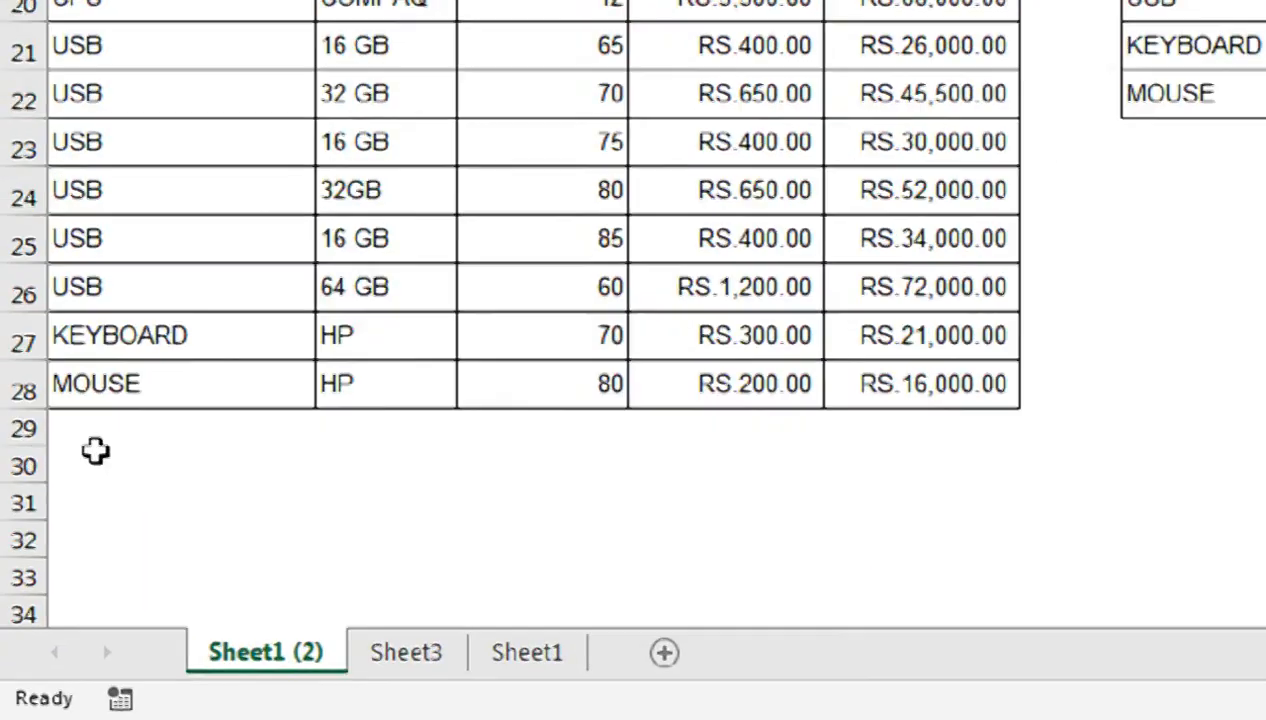
left_click_drag(96, 447, 111, 587)
scroll(170, 382, "up", 20)
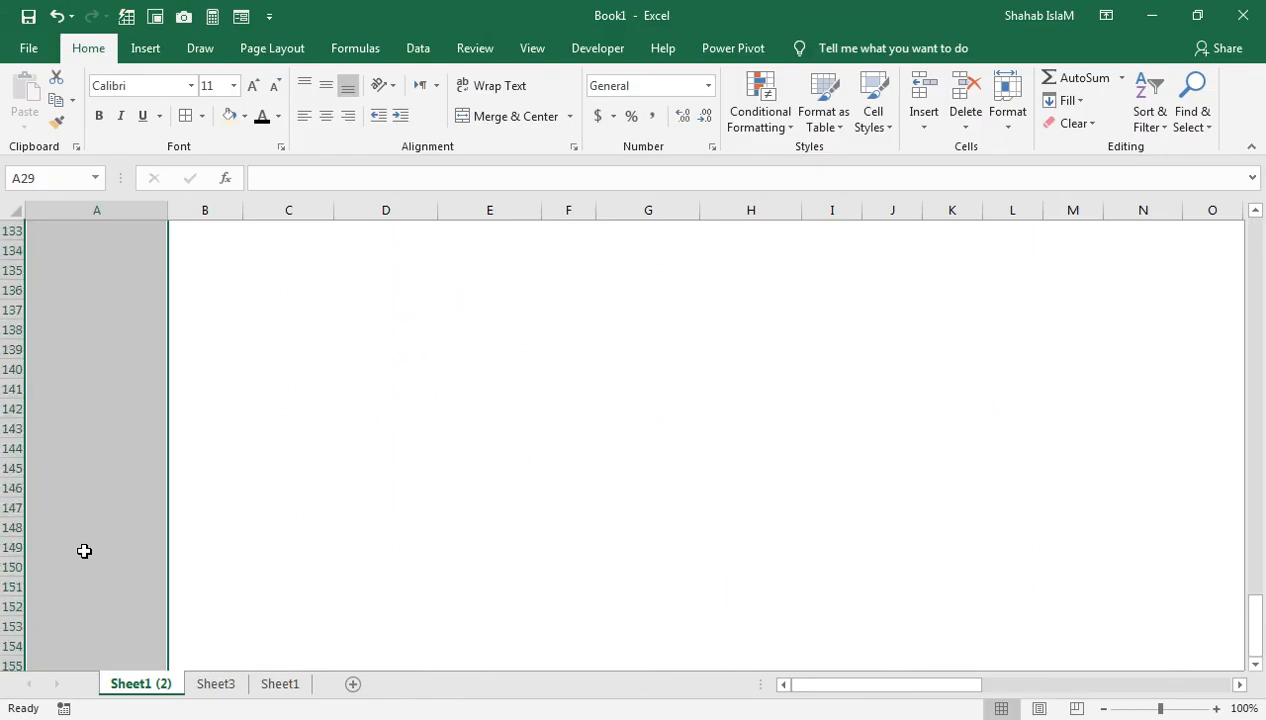
scroll(84, 551, "up", 20)
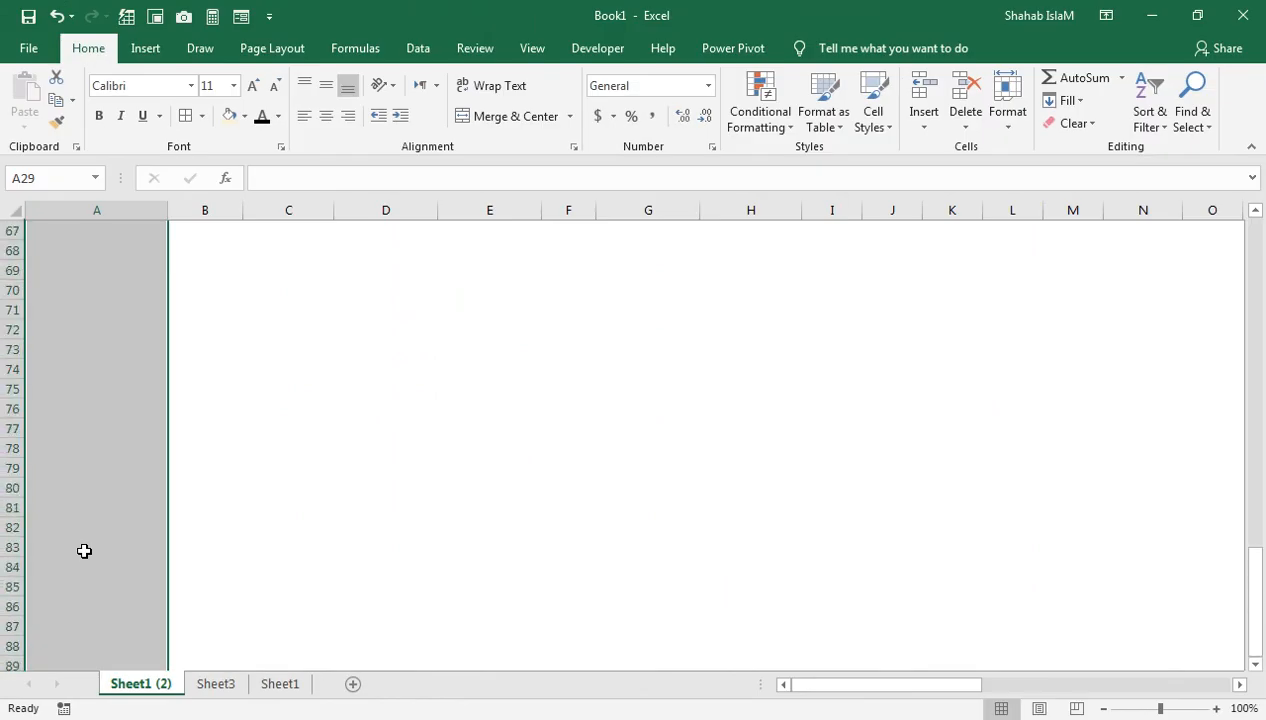
key("Up")
scroll(84, 551, "up", 9)
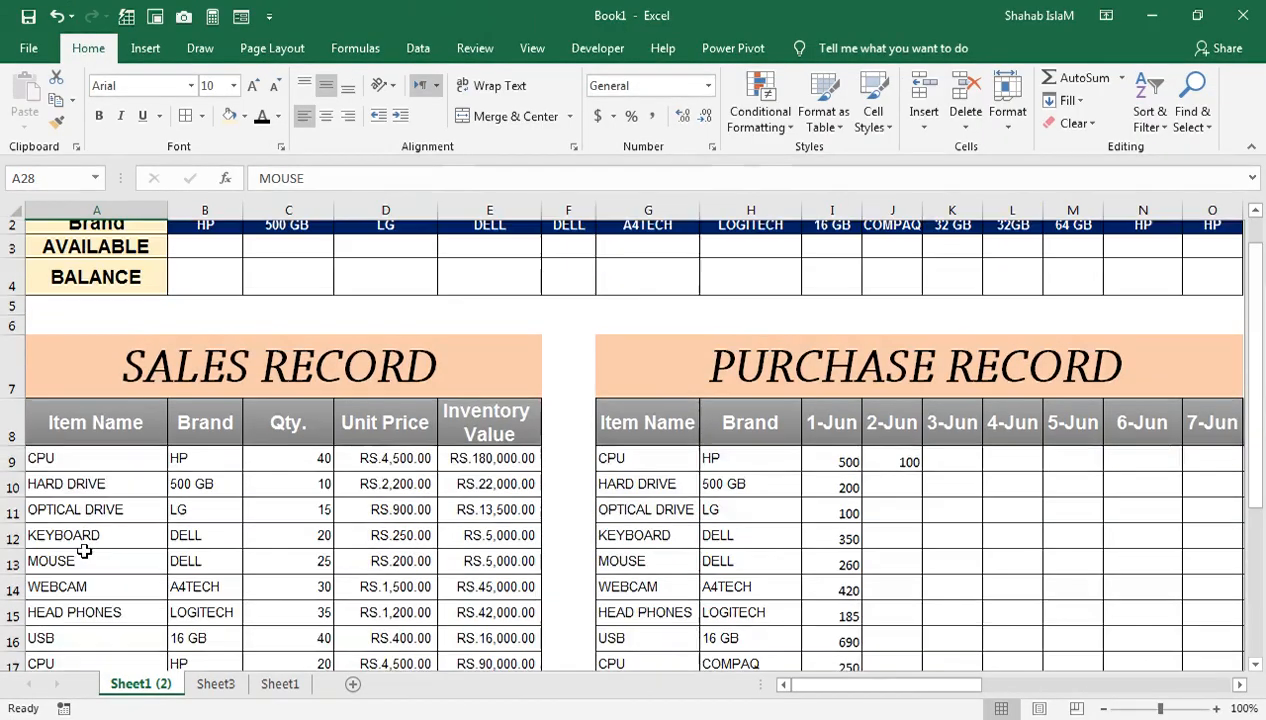
left_click(192, 322)
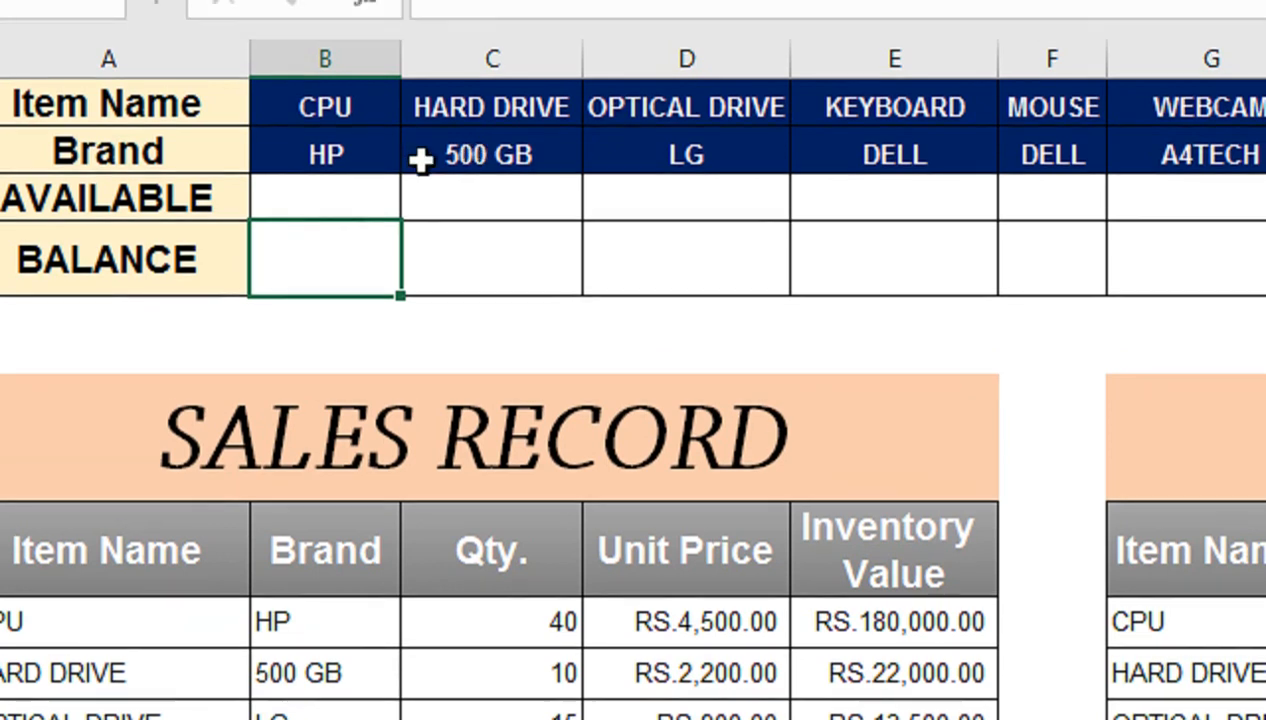
left_click(343, 145)
type("=SUMI")
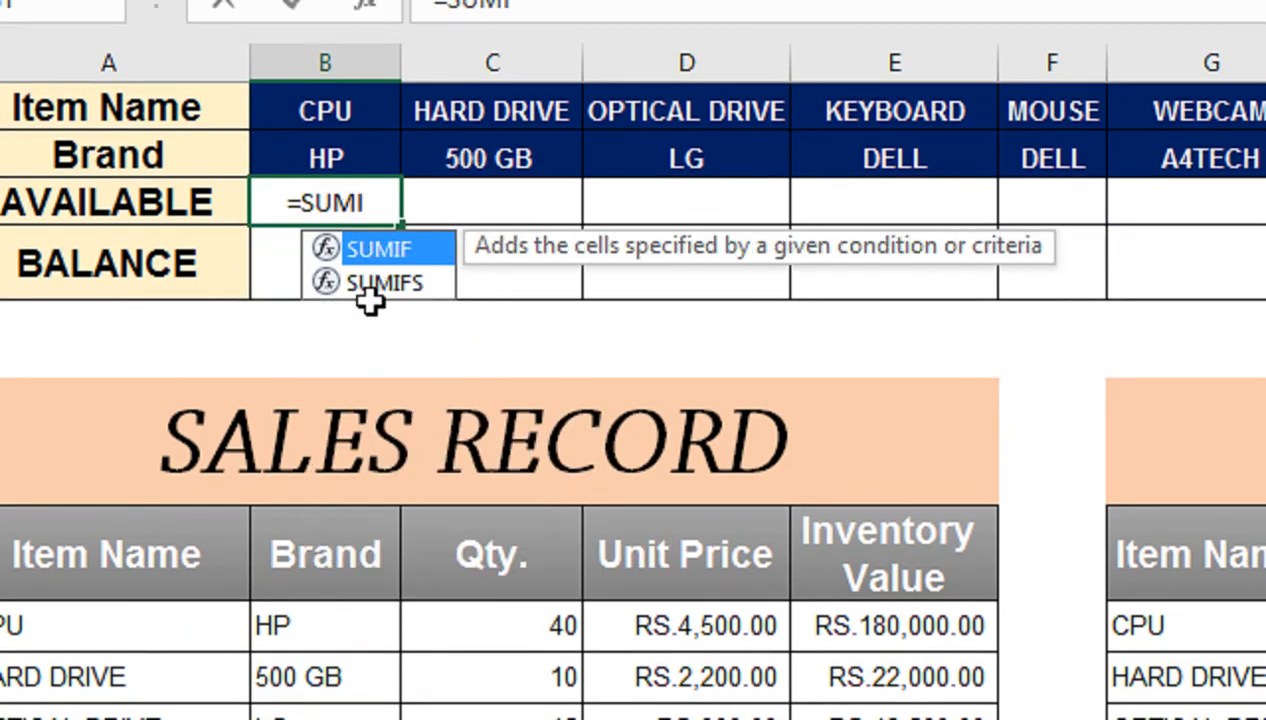
double_click(370, 300)
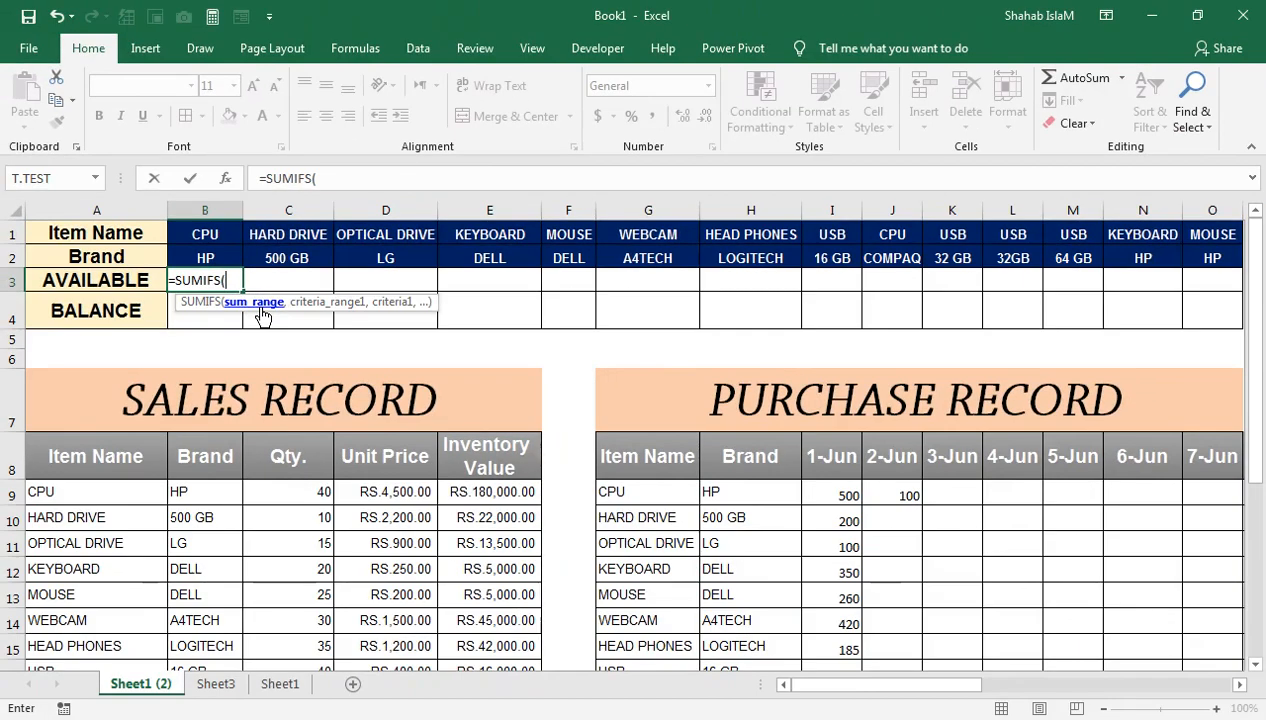
left_click_drag(809, 685, 1222, 683)
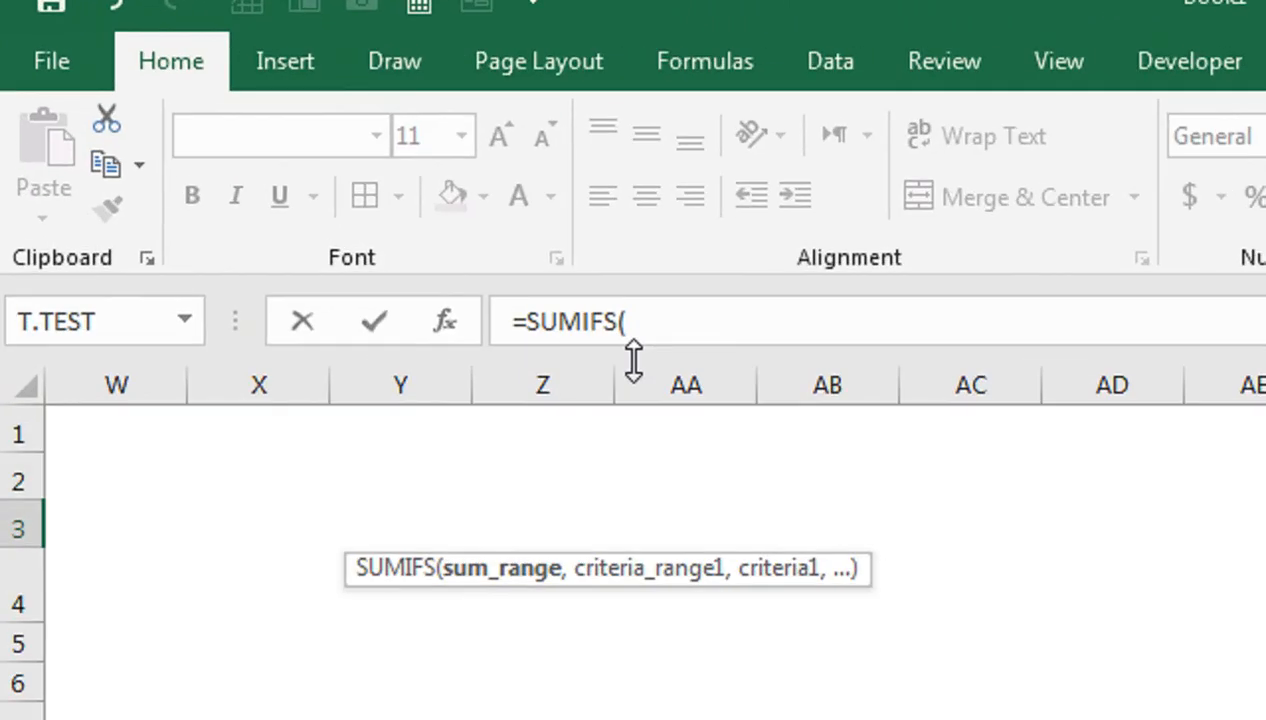
key("BackSpace")
key("Escape")
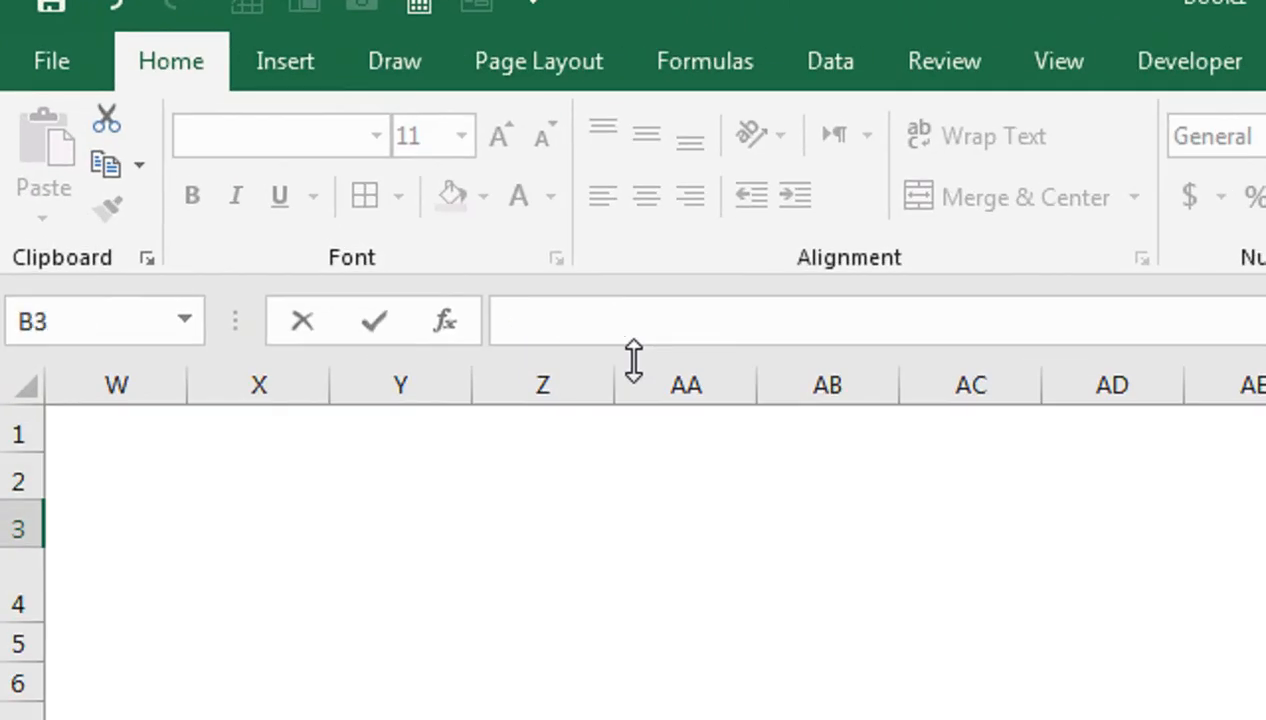
key("Down")
Step: Total the HP CPU purchases for 1-Jun to 30-Jun in AM9 with =SUM(I9:AL9)
left_click_drag(933, 684, 1195, 684)
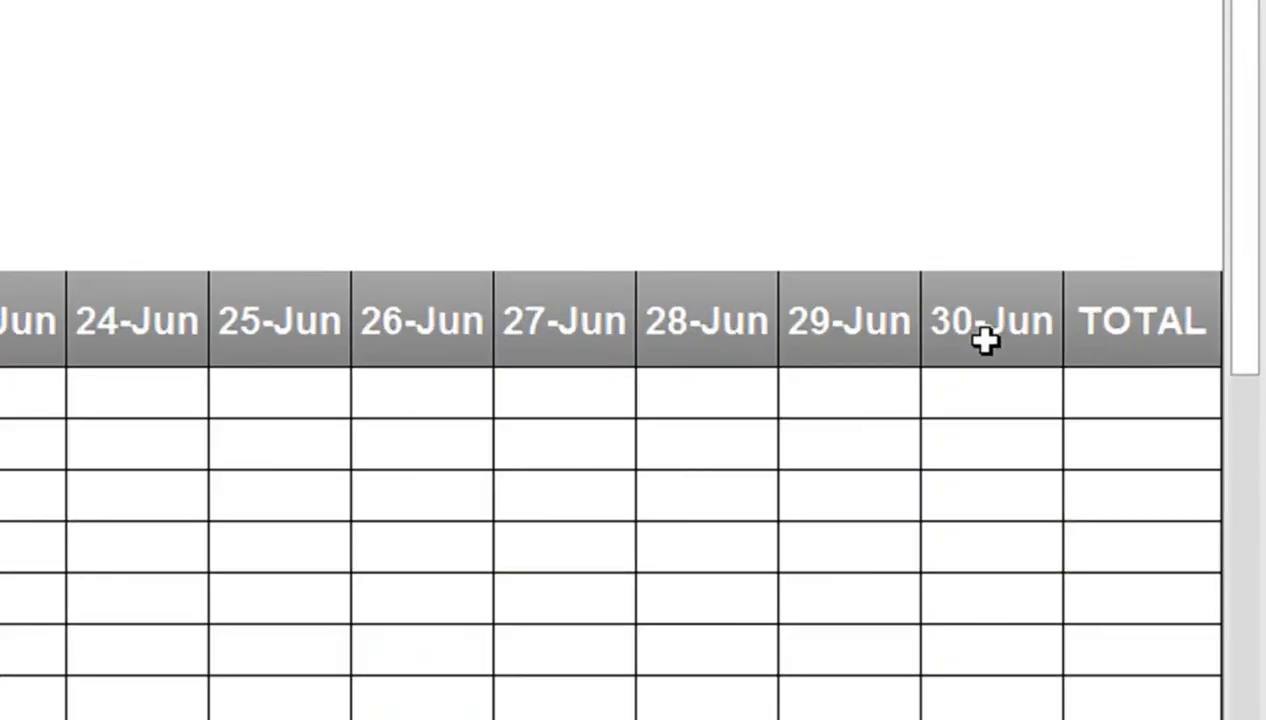
left_click(1100, 385)
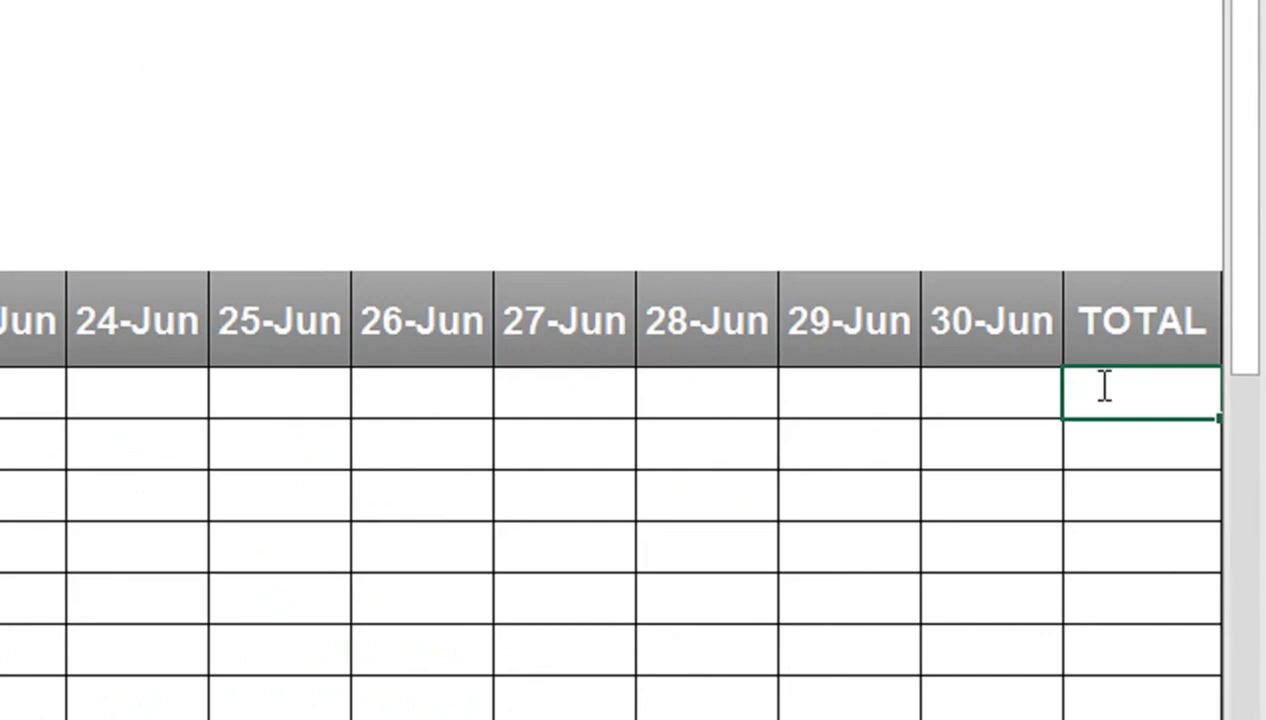
type("=SUM(")
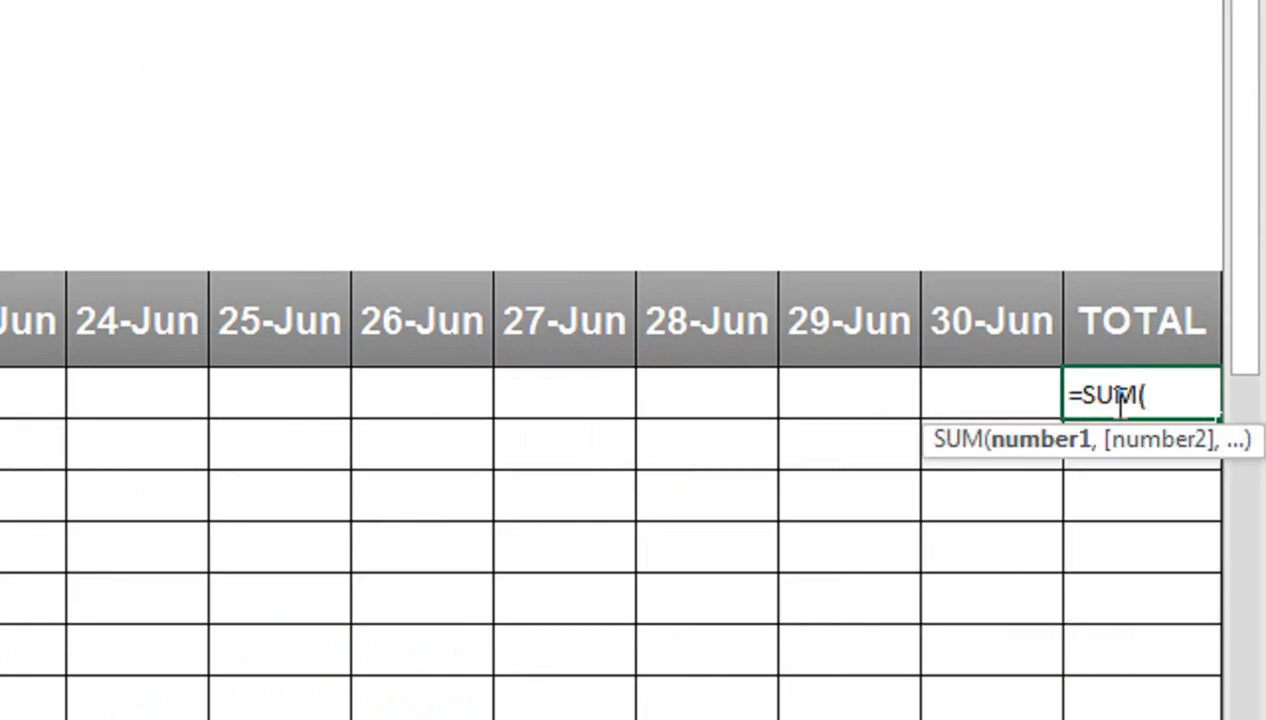
left_click_drag(1046, 400, 459, 393)
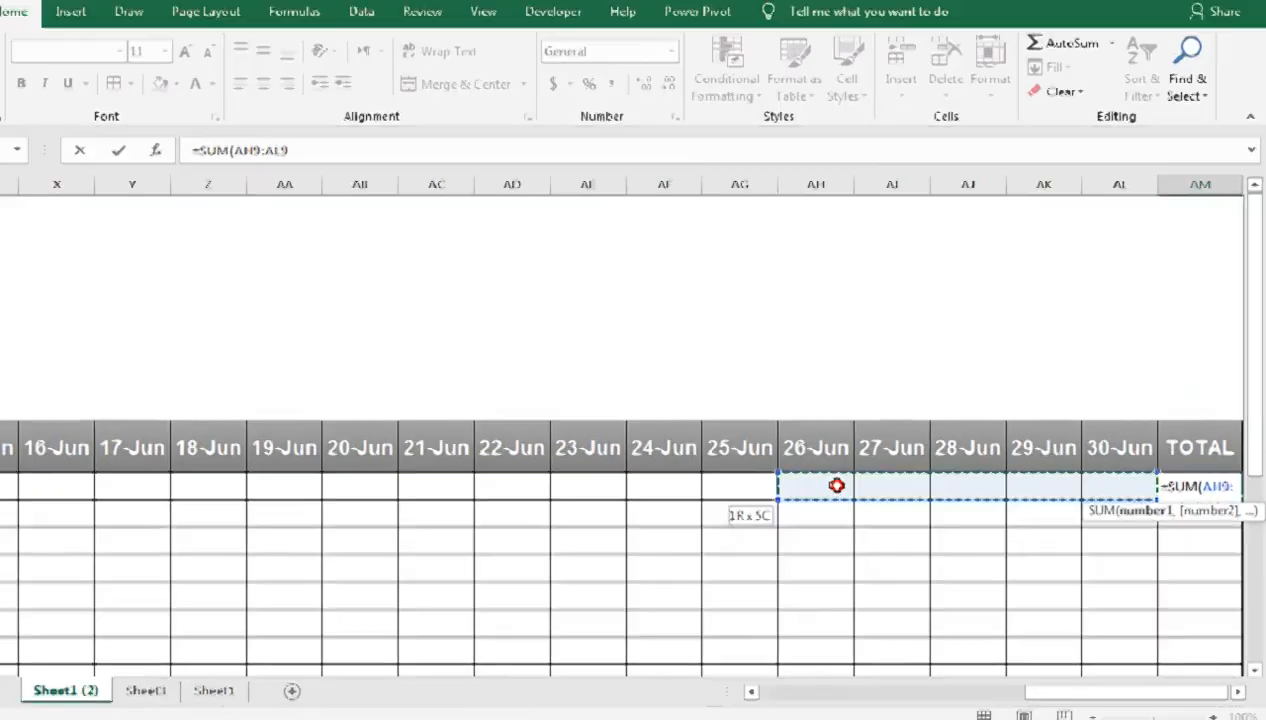
left_click_drag(836, 485, 153, 482)
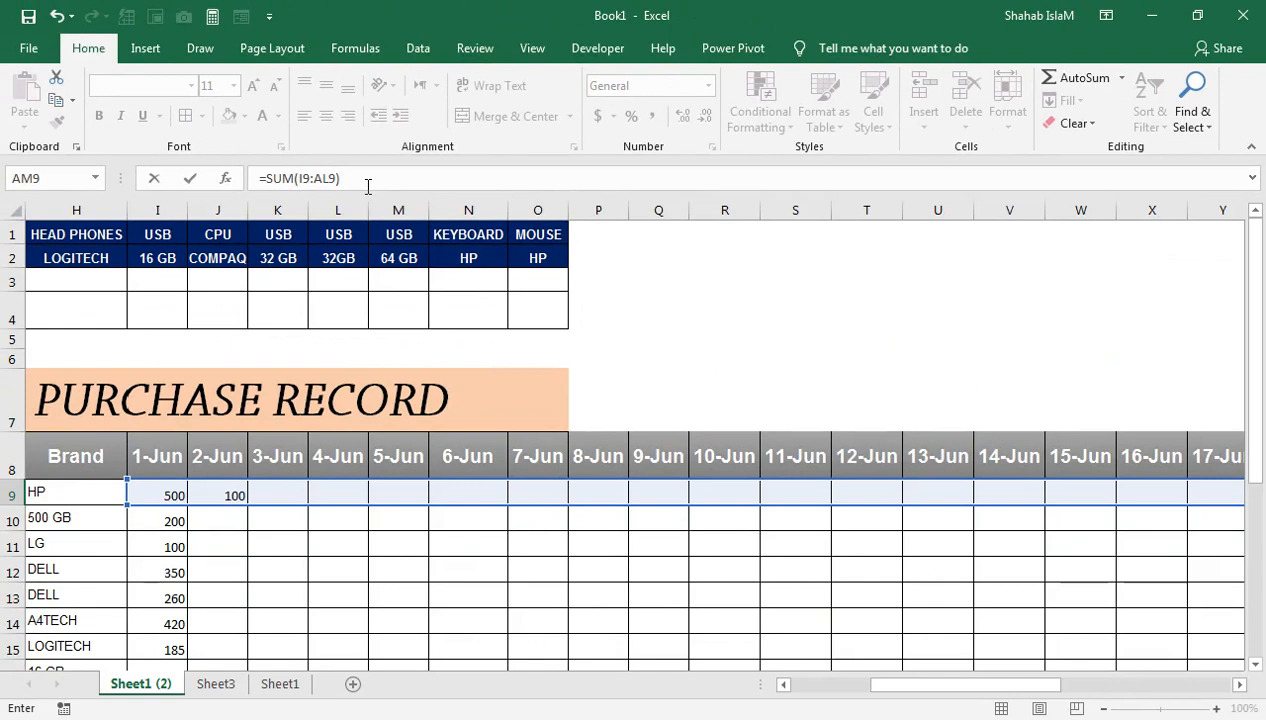
key("Return")
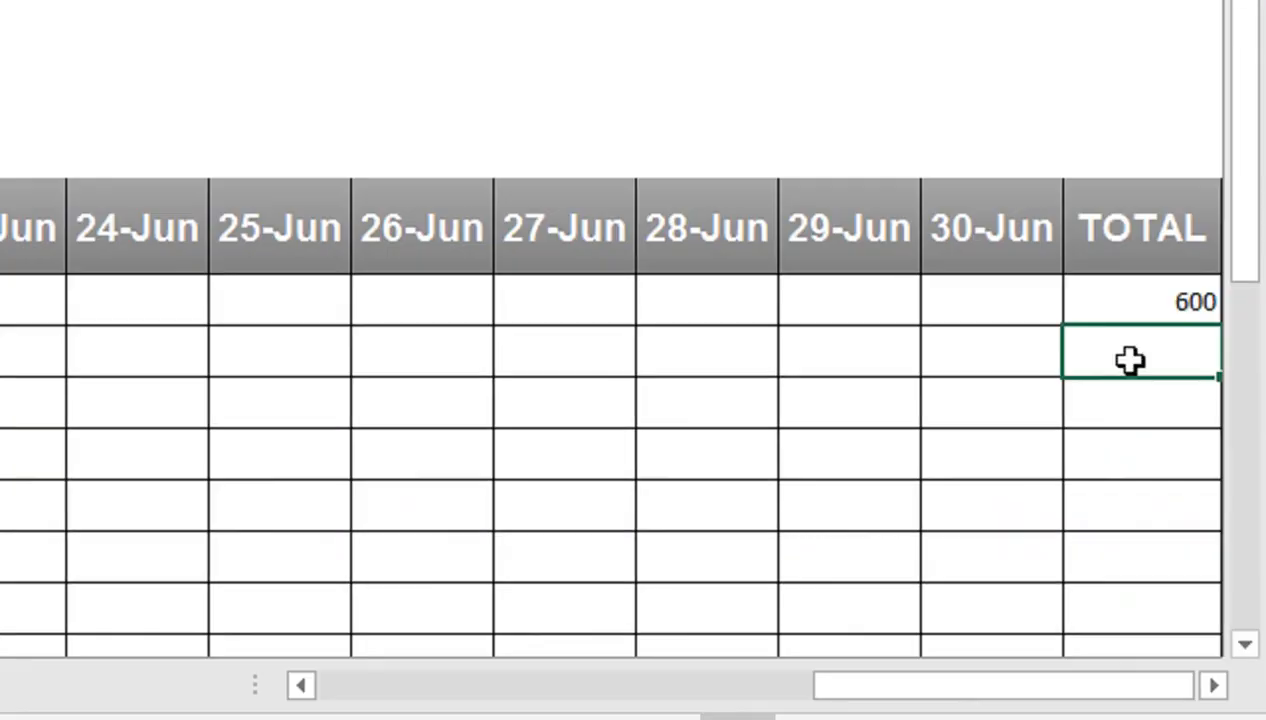
Step: Enter 100 as the HP CPU purchase quantity for 28-Jun and fill the TOTAL formula down to AM22
left_click(1197, 299)
left_click(700, 303)
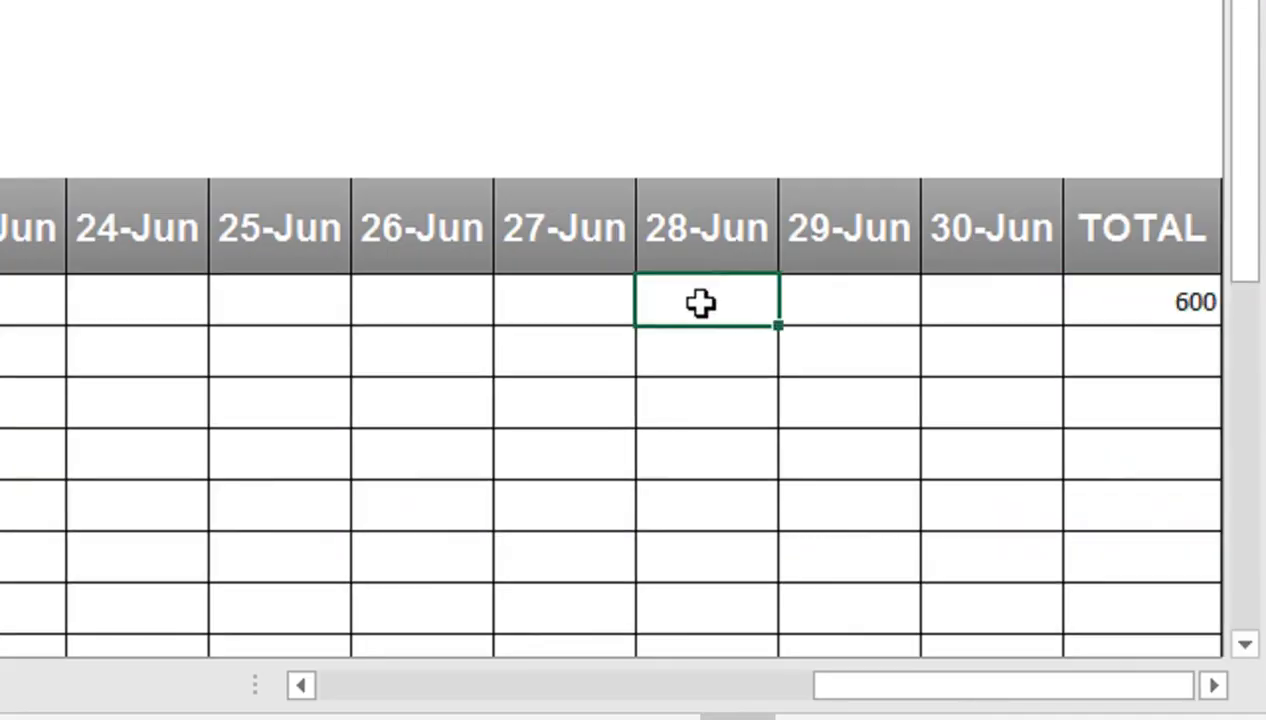
type("100")
key("Return")
left_click(1140, 313)
left_click_drag(1224, 325, 1163, 499)
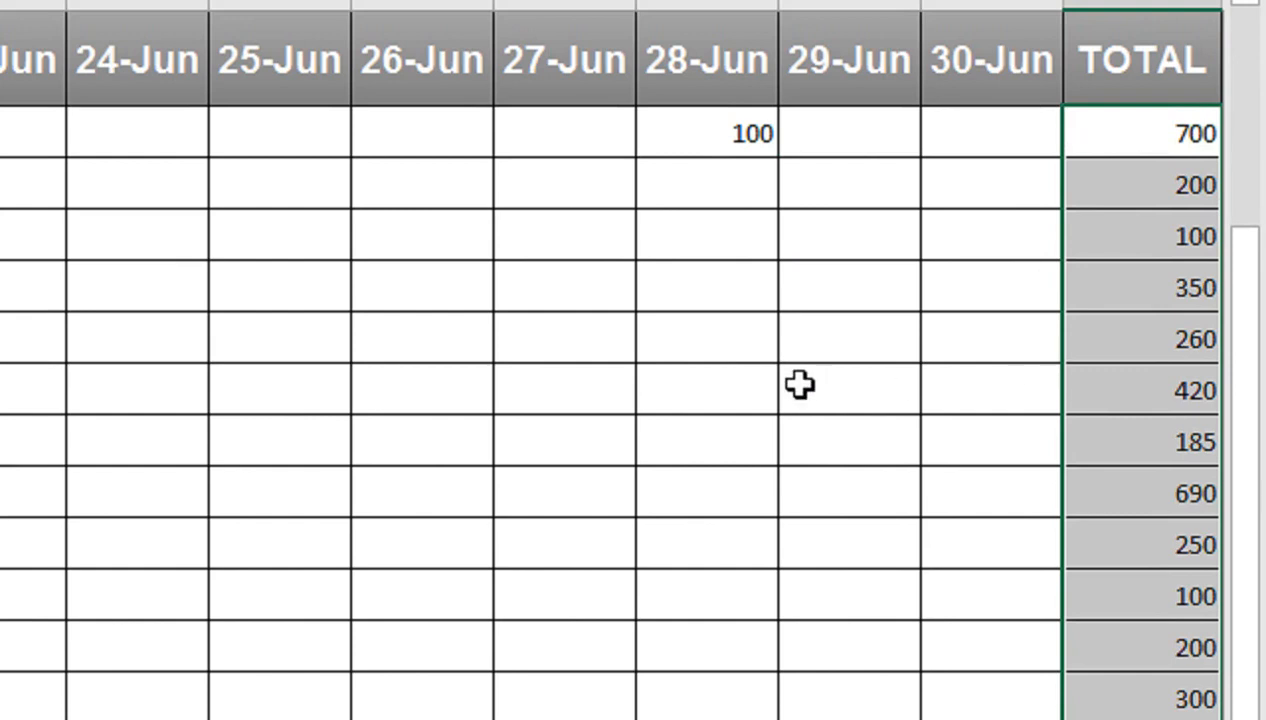
Step: Enter 29-Jun purchase quantities of 20 in AK14, 12 in AK16 and 330 in AK18, and select the row 18 total
left_click(800, 385)
type("20")
key("Return")
key("Return")
type("1")
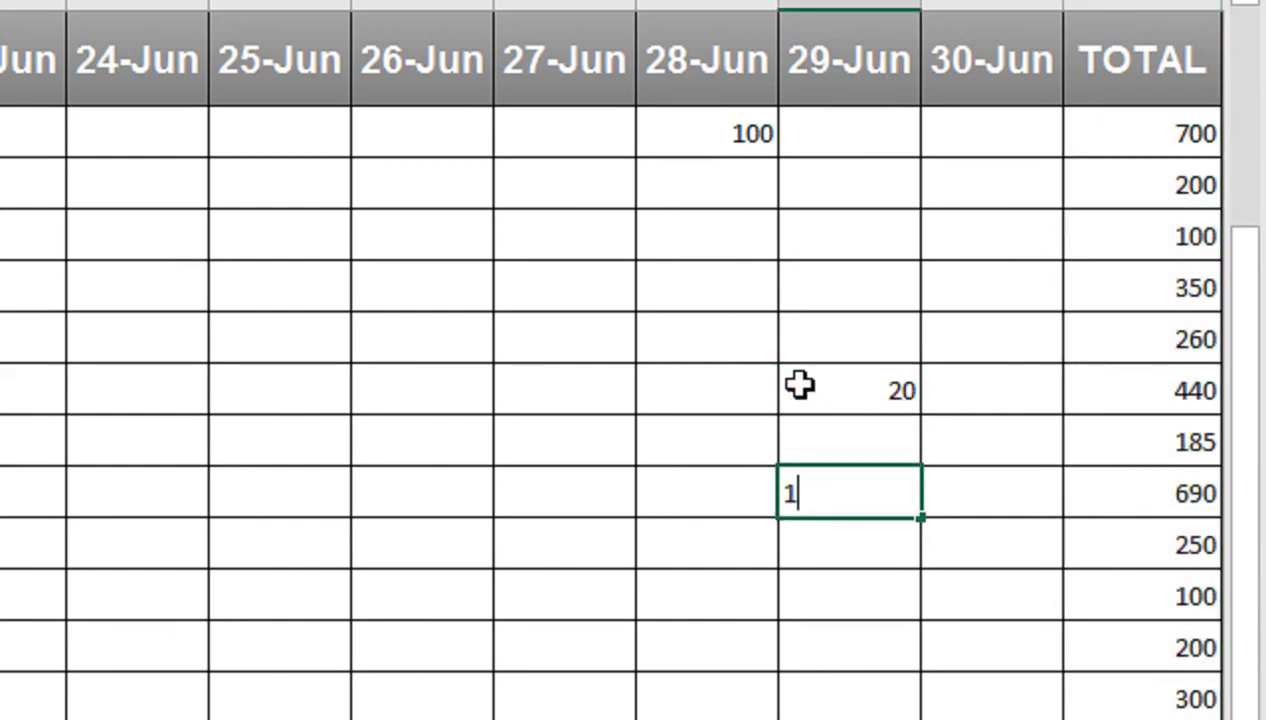
type("2")
key("Return")
key("Return")
type("330")
key("Return")
key("Up")
key("Right")
key("Right")
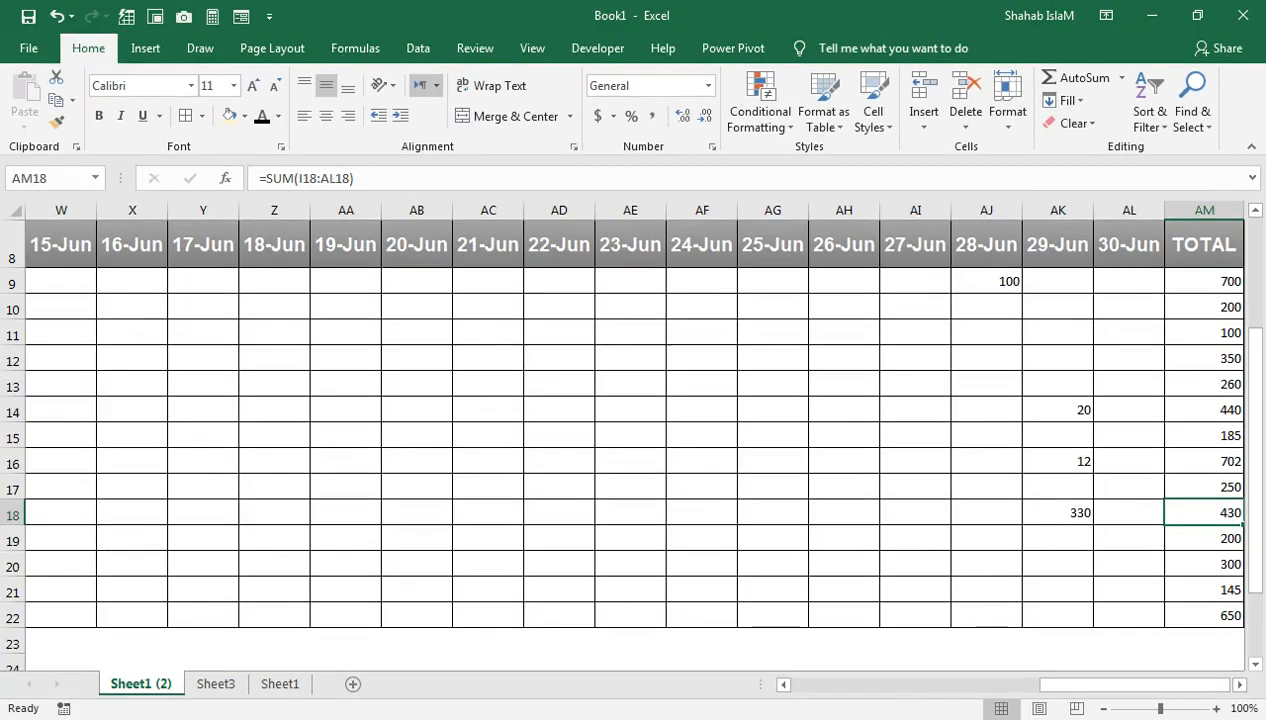
Step: Start a SUMIFS formula in B3, the AVAILABLE cell for the HP CPU
left_click_drag(1077, 687, 795, 680)
scroll(350, 430, "up", 3)
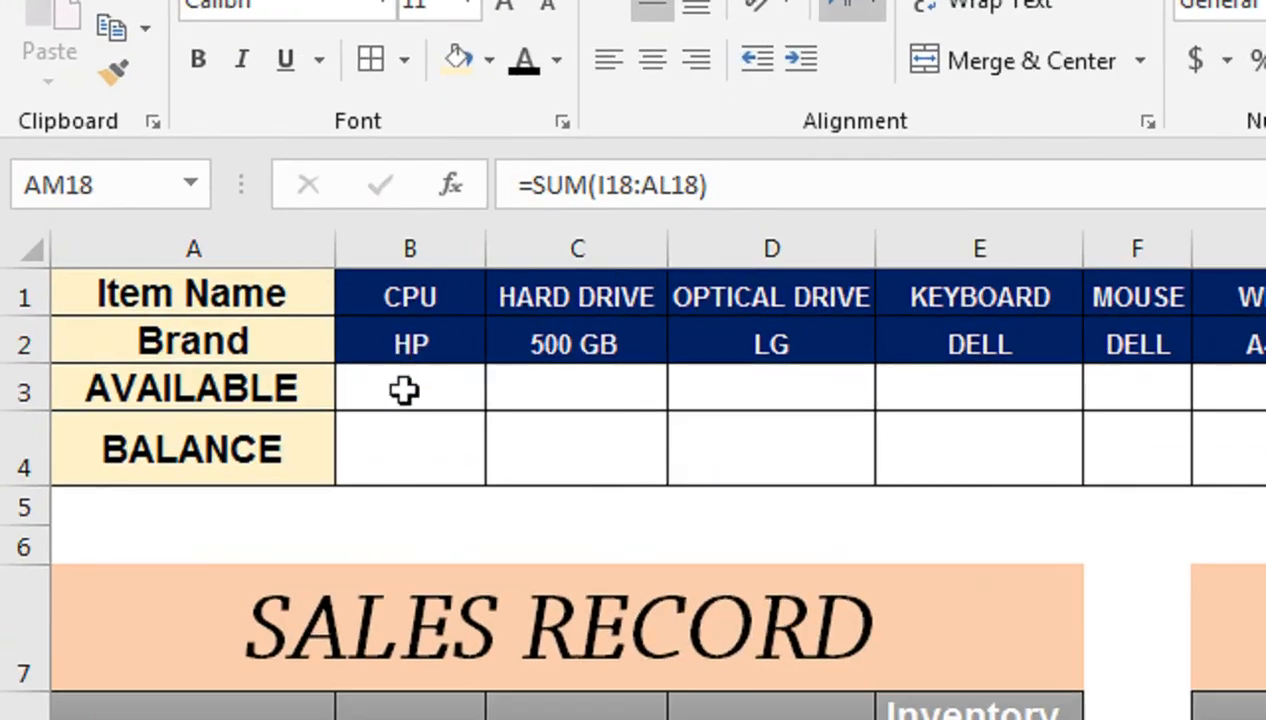
left_click(201, 283)
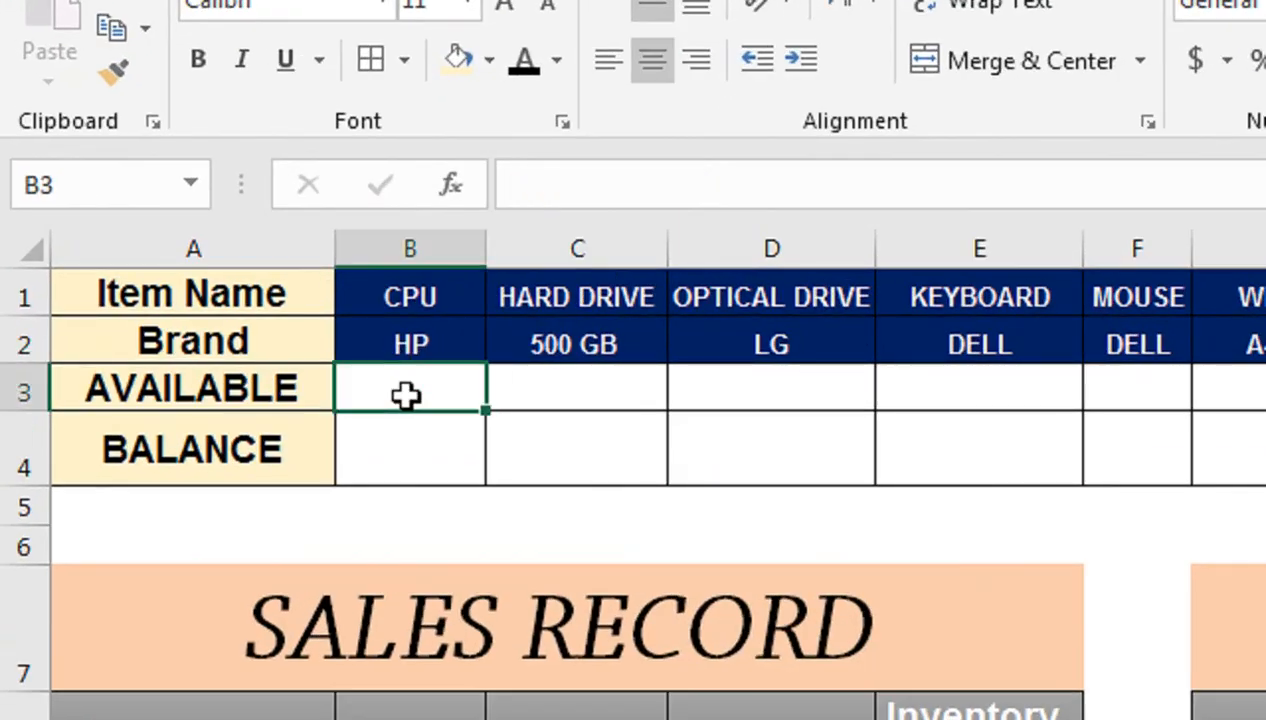
type("=SUMIF")
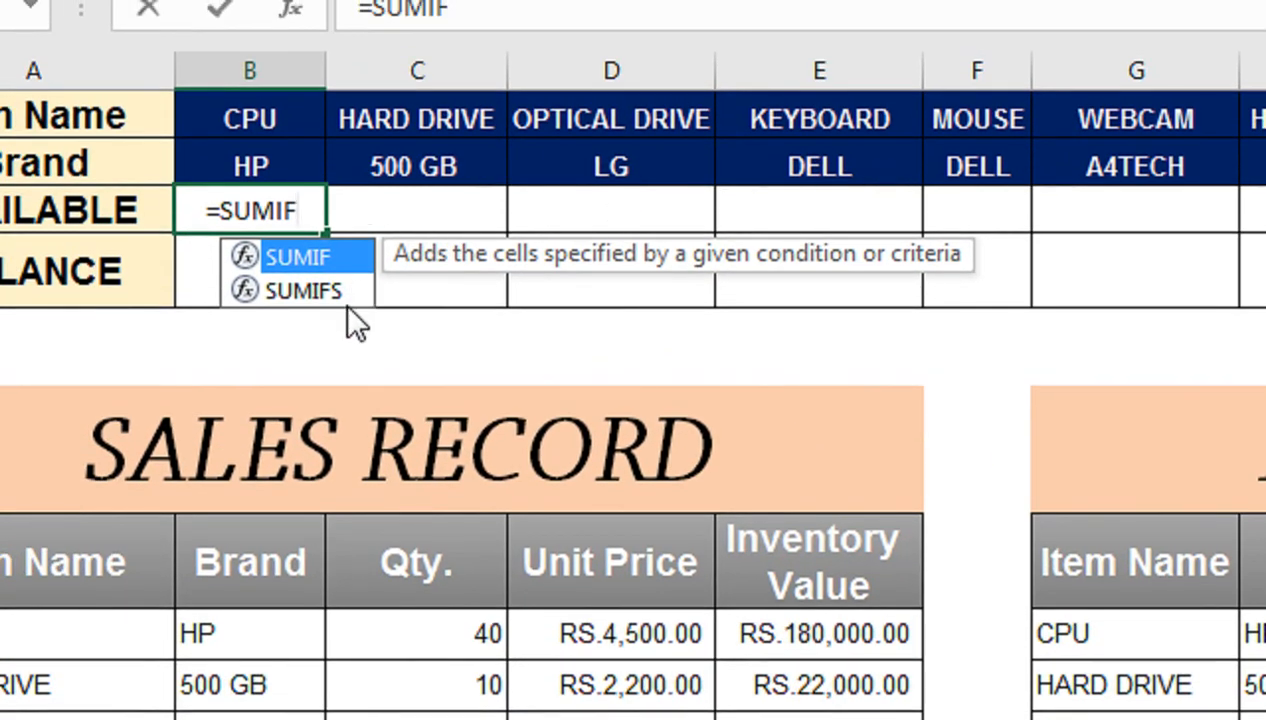
key("Down")
key("Tab")
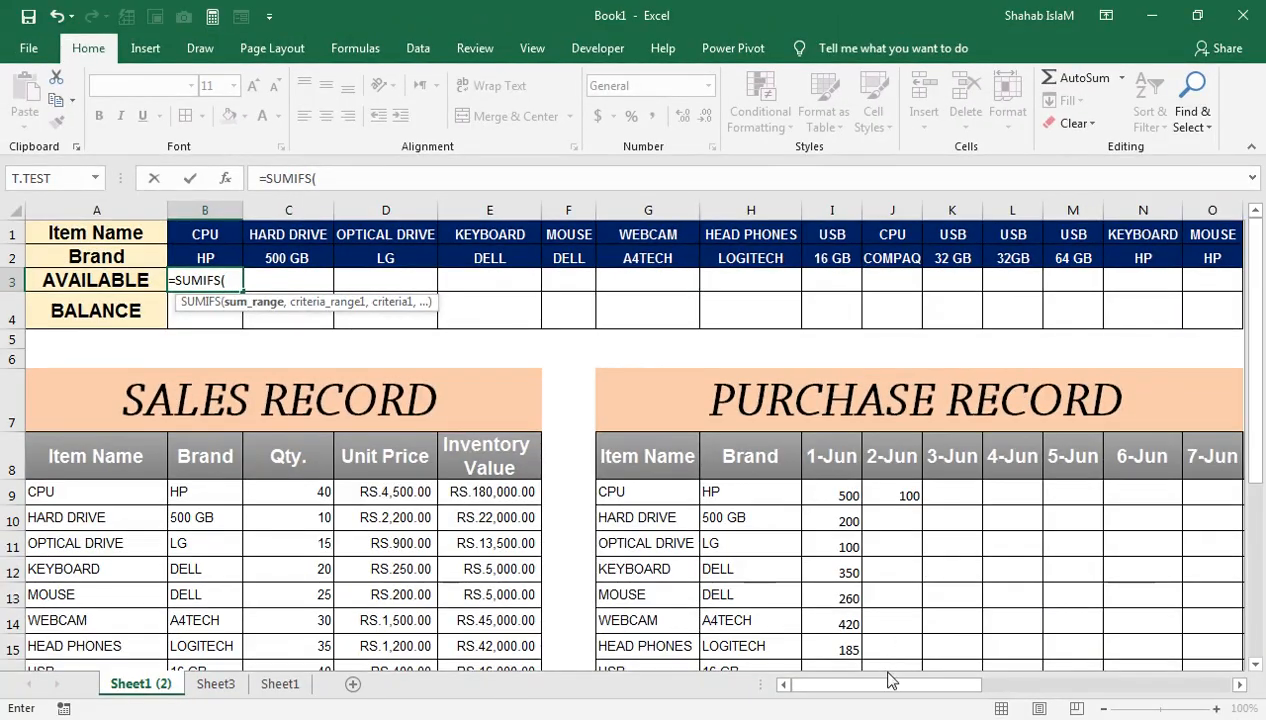
Step: Use the purchase TOTAL cells as the SUMIFS sum range, with absolute references $AM$9:$AM$22
left_click_drag(891, 684, 1196, 684)
left_click(1195, 488)
left_click_drag(1194, 488, 1123, 597)
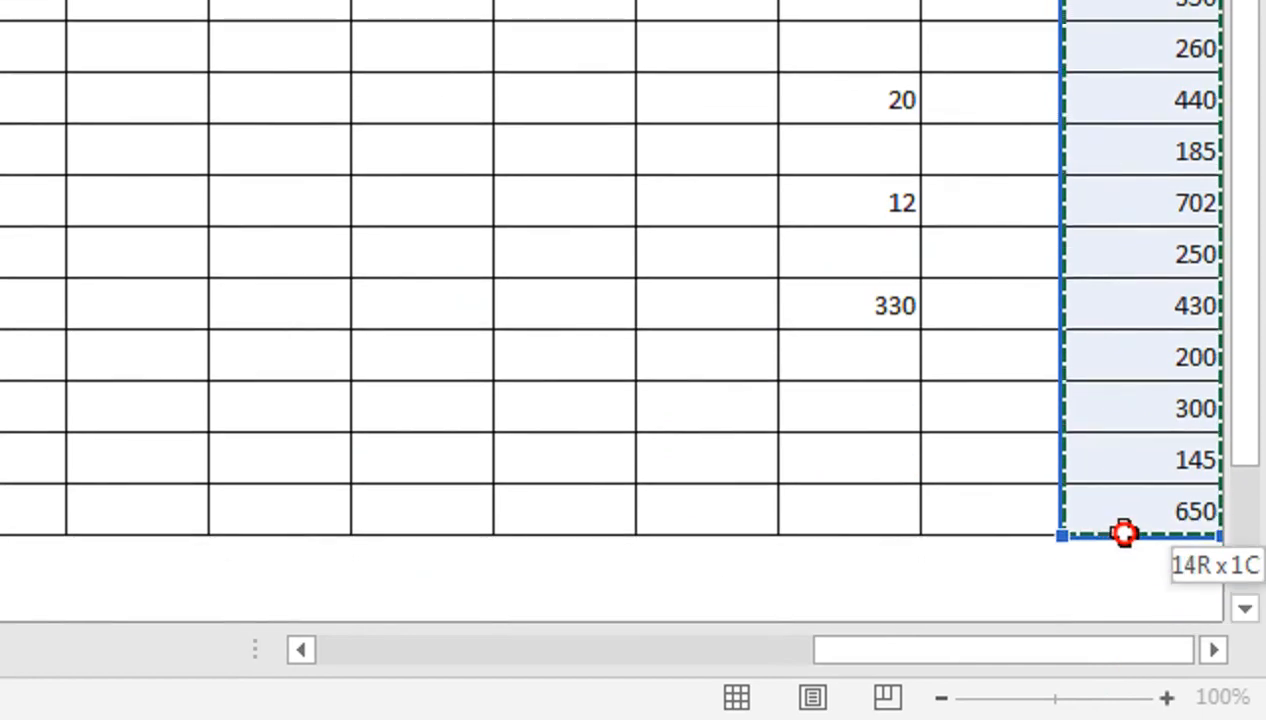
left_click_drag(1123, 533, 1123, 533)
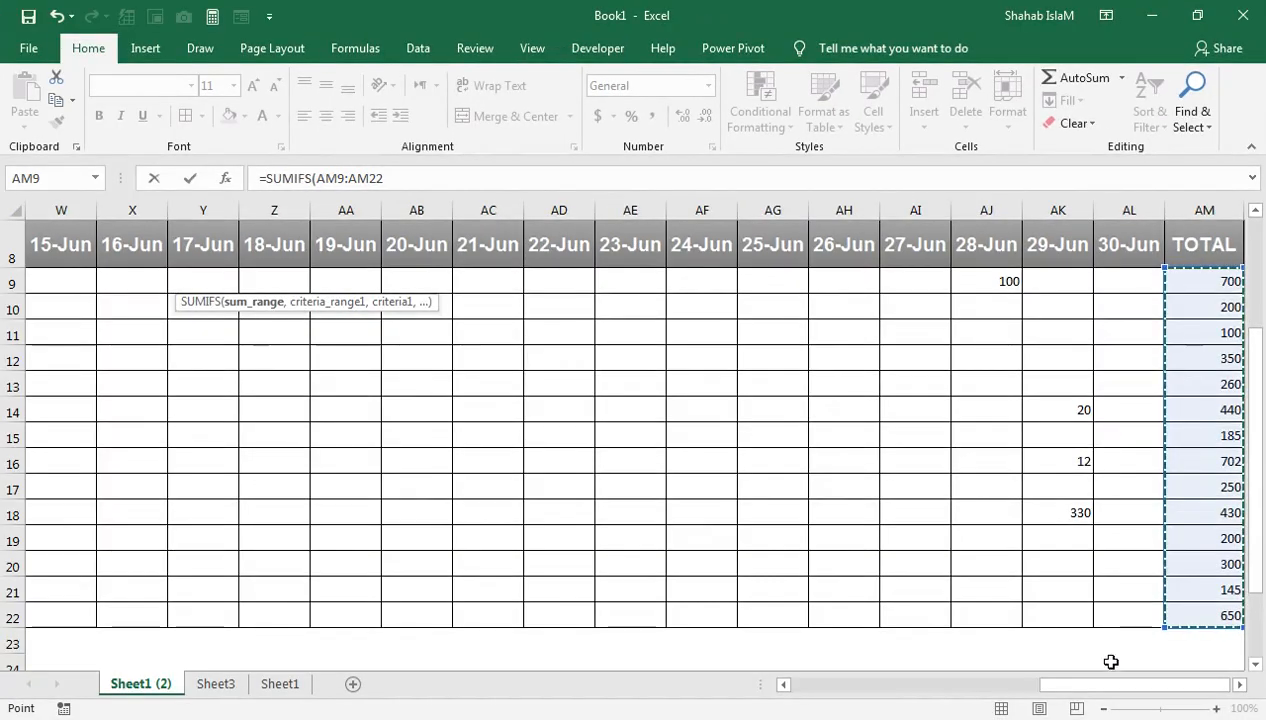
left_click_drag(1110, 684, 832, 685)
scroll(319, 362, "up", 2)
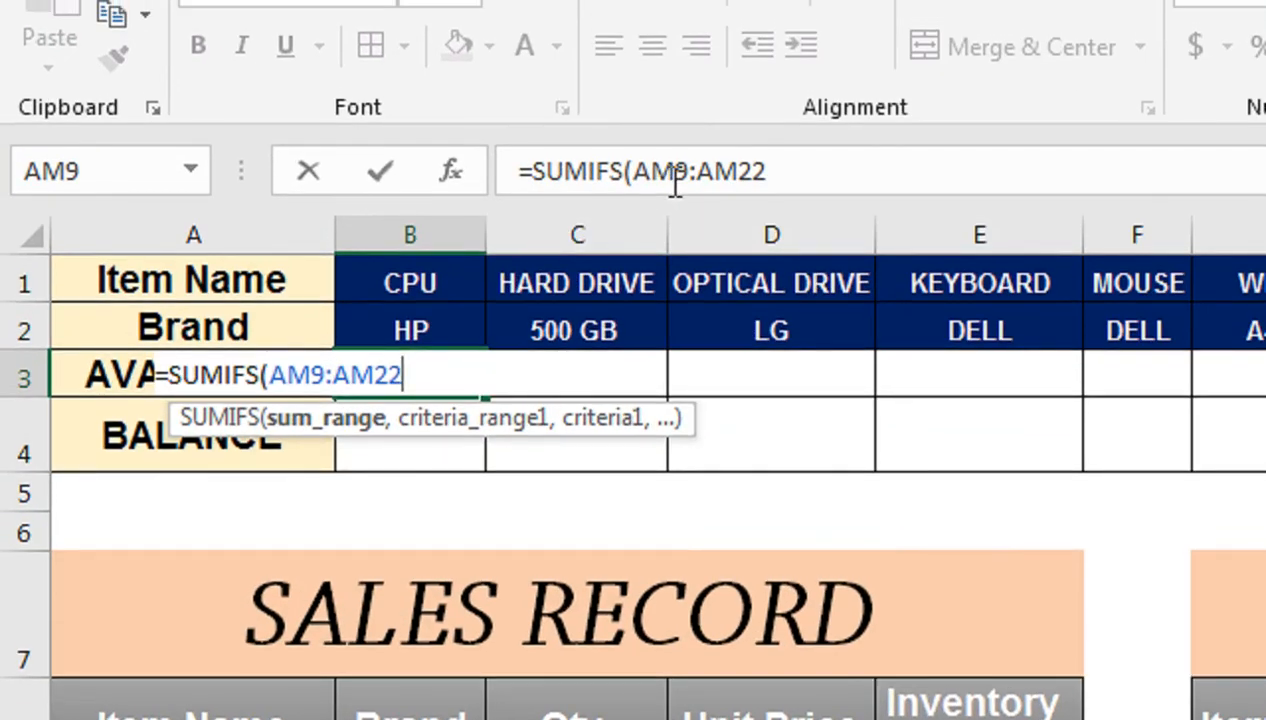
key("F4")
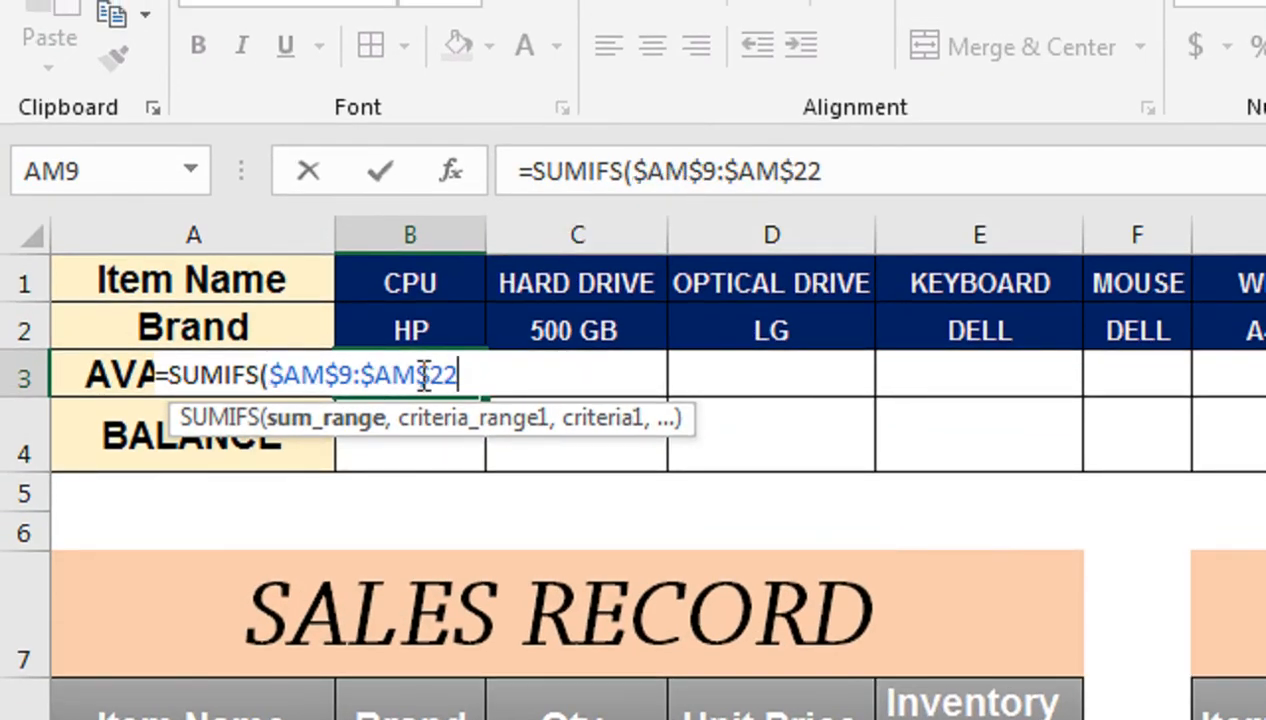
type(",")
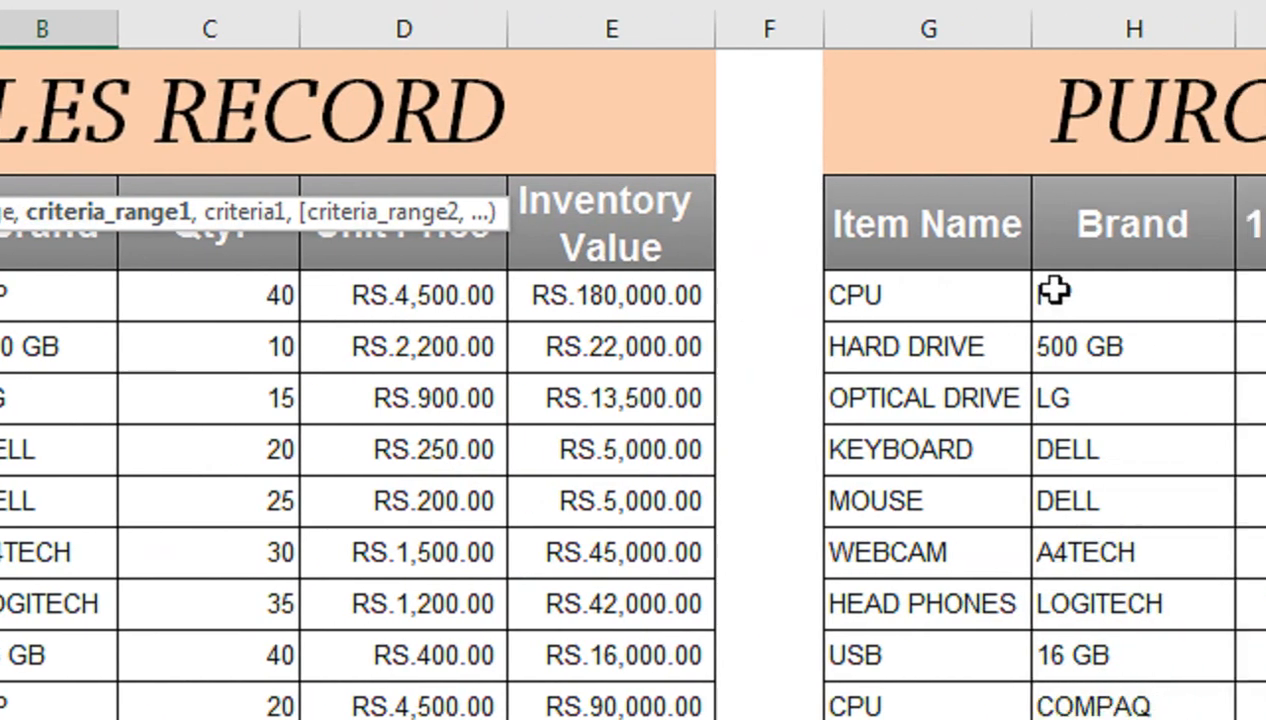
Step: Use the Purchase Record's Brand cells as the first criteria range, with absolute references $H$9:$H$22
left_click_drag(1051, 291, 950, 420)
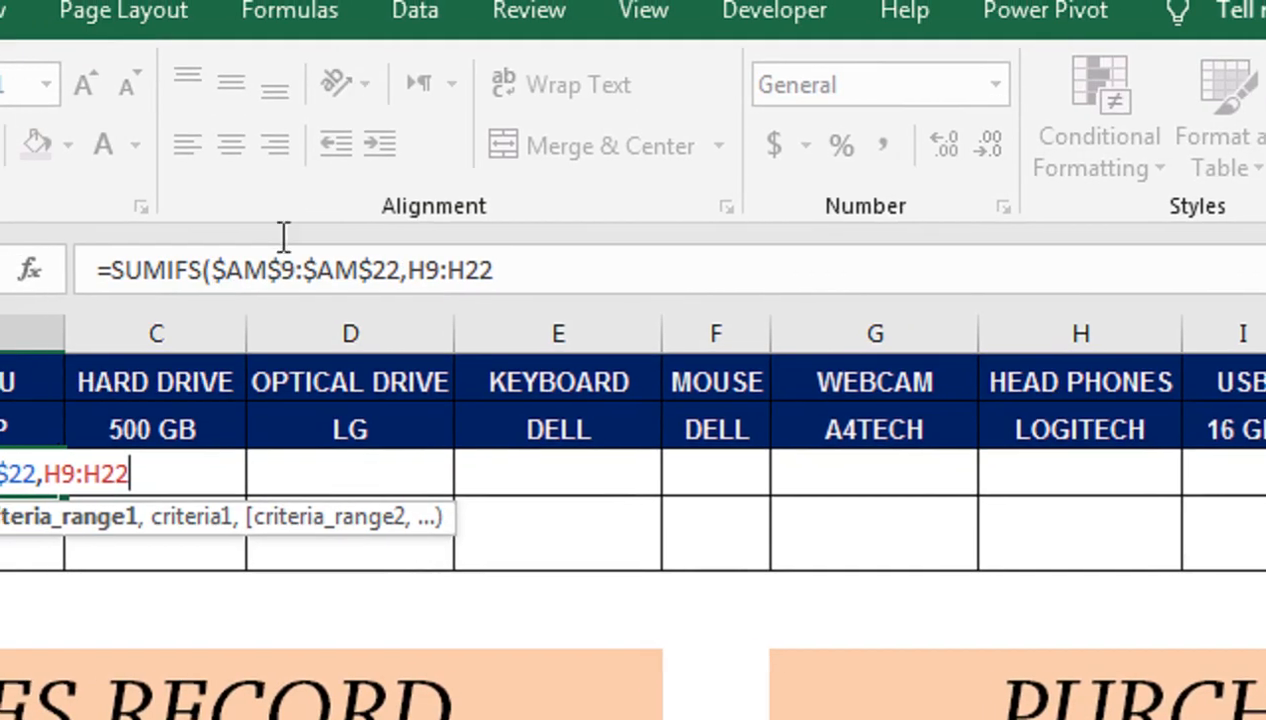
left_click(456, 270)
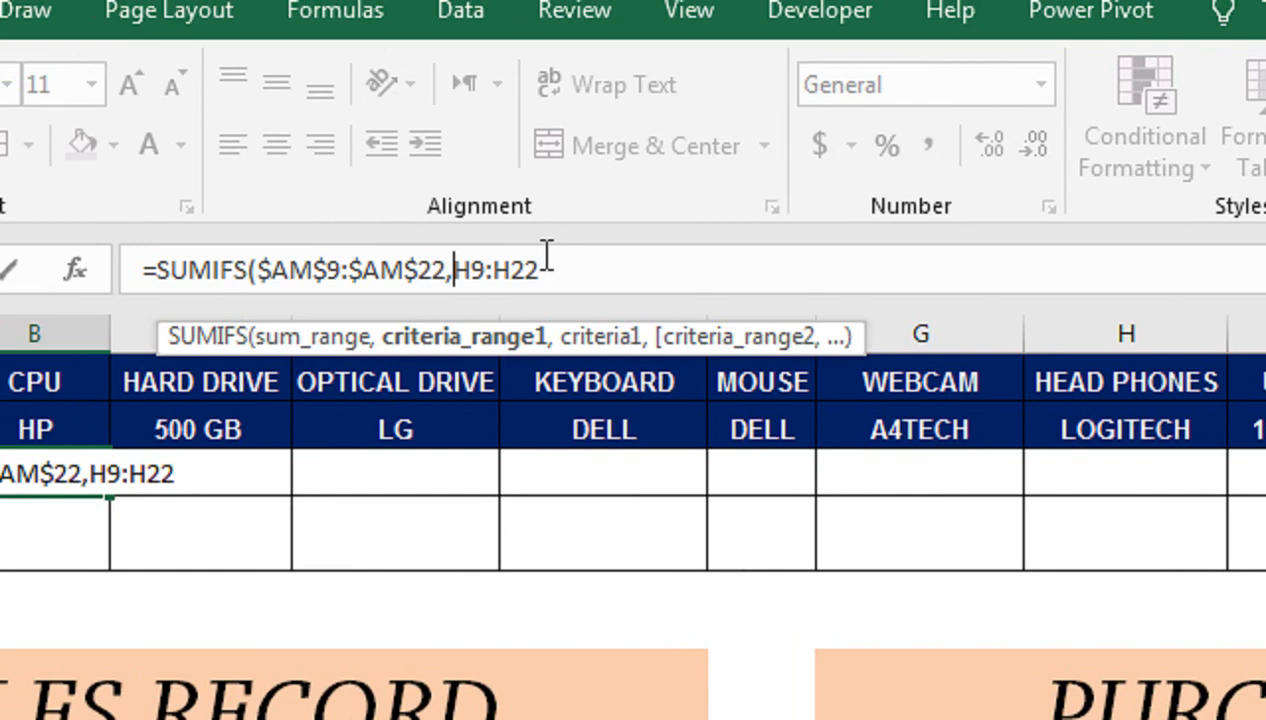
key("F4")
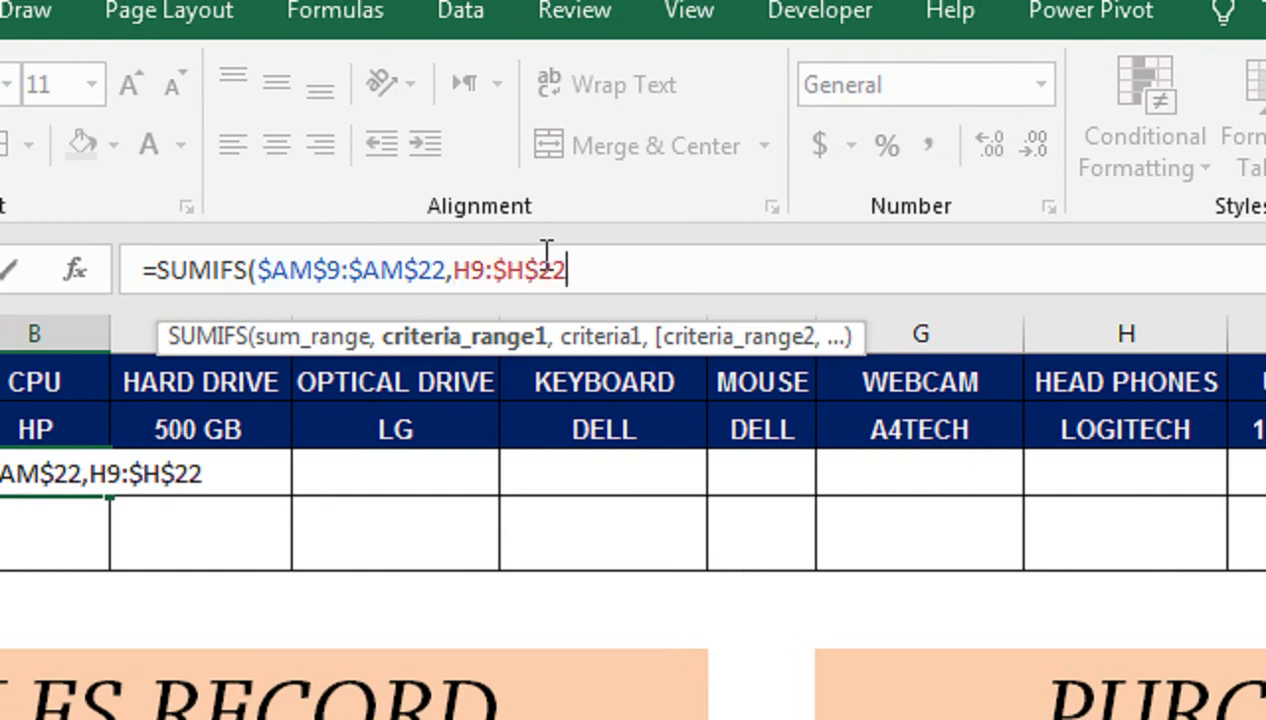
left_click_drag(567, 270, 455, 272)
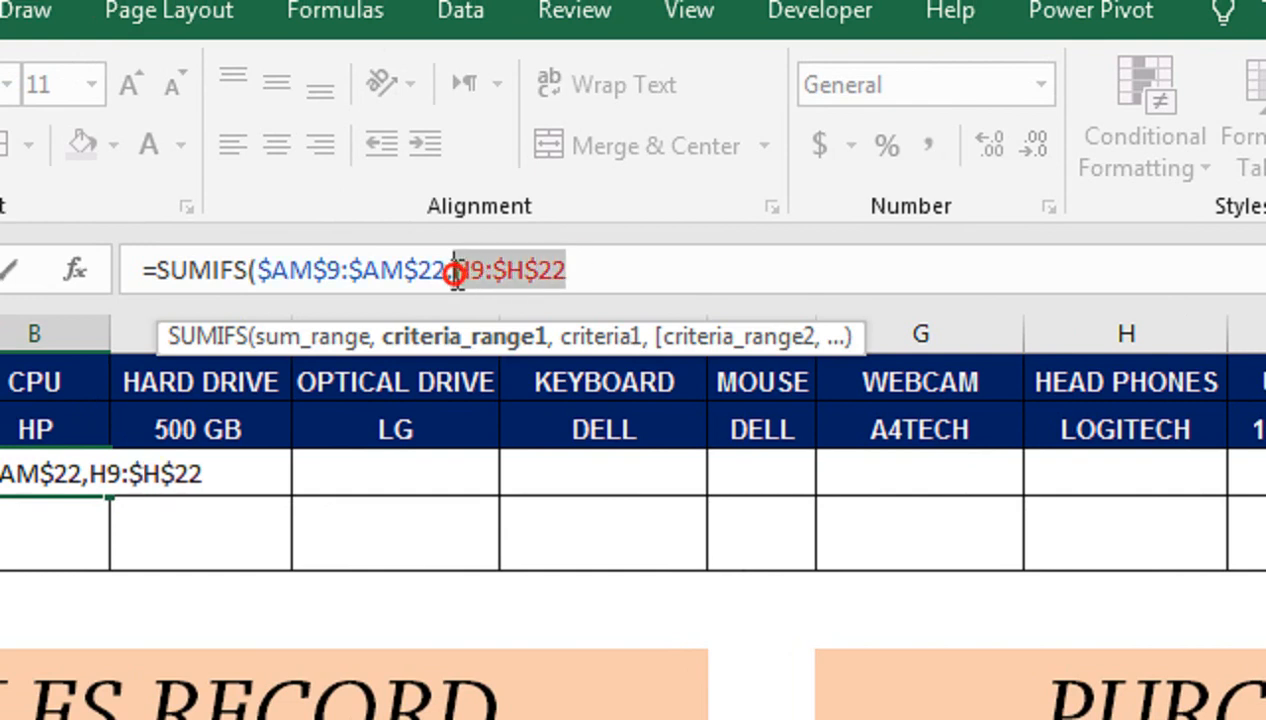
key("F4")
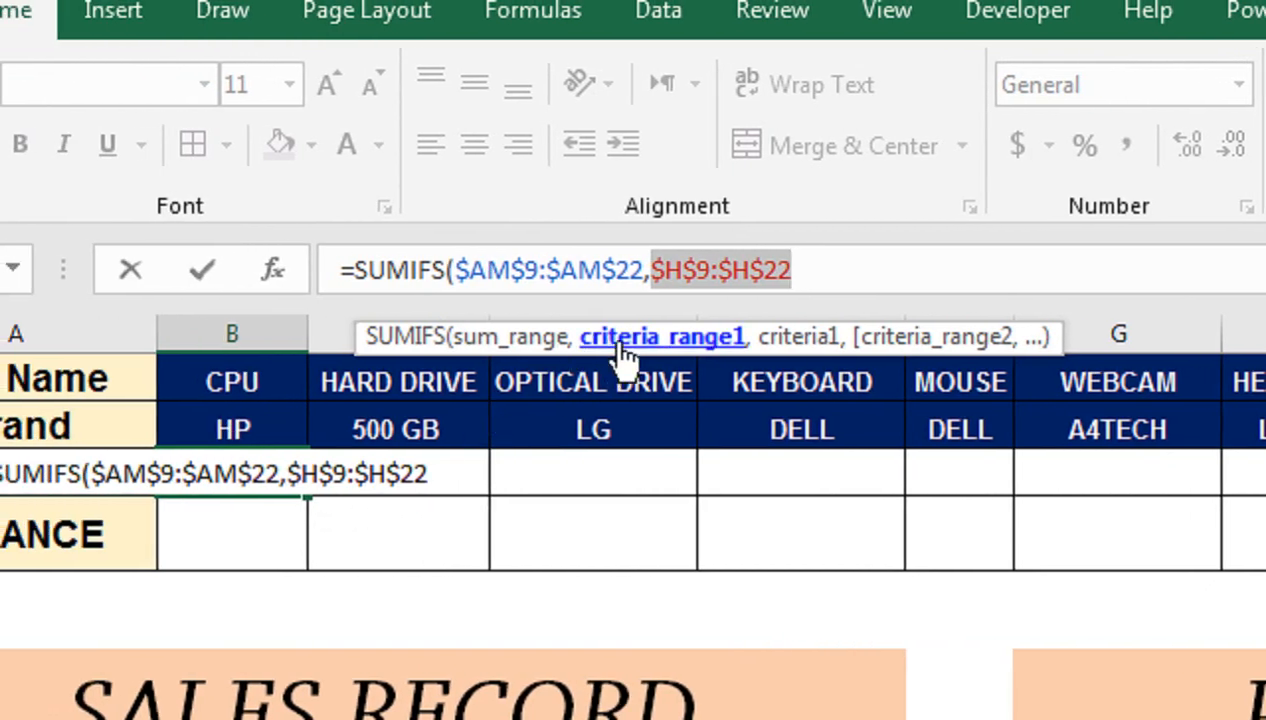
type(",")
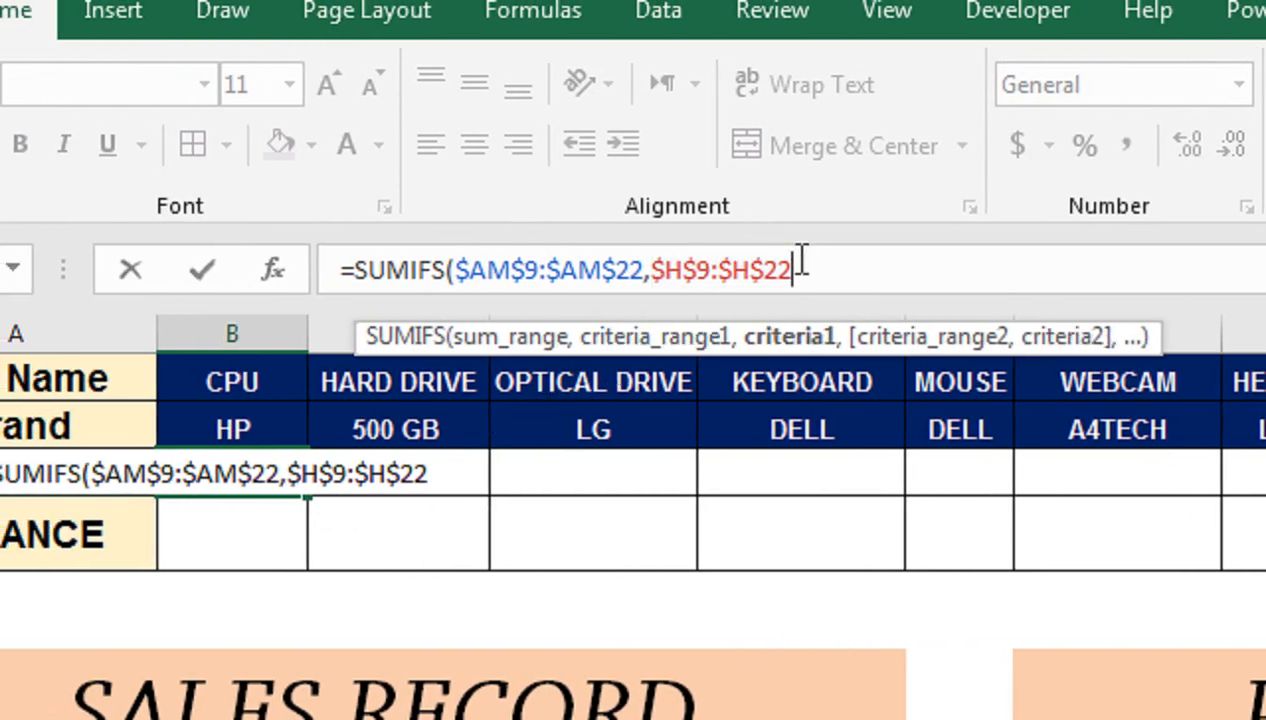
Step: Set B2 as the first criterion and the Purchase Record's Item Name cells $G$9:$G$22 as the second criteria range
left_click(193, 427)
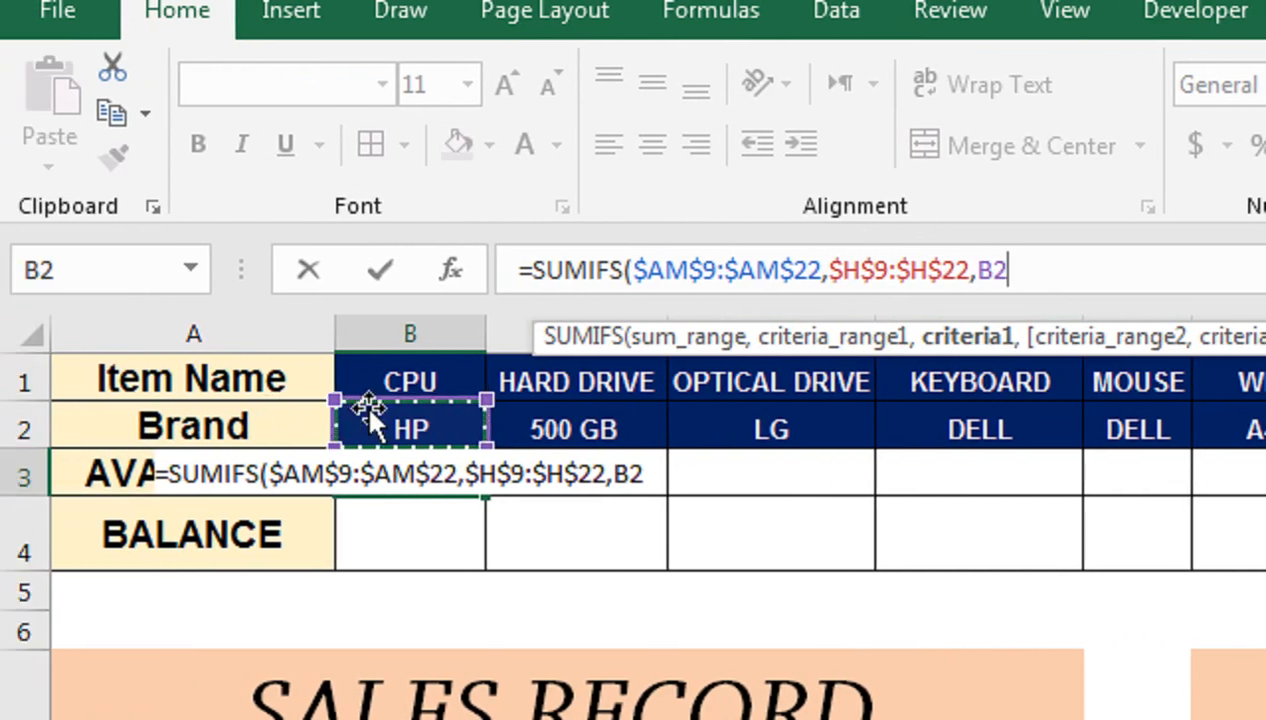
type(",")
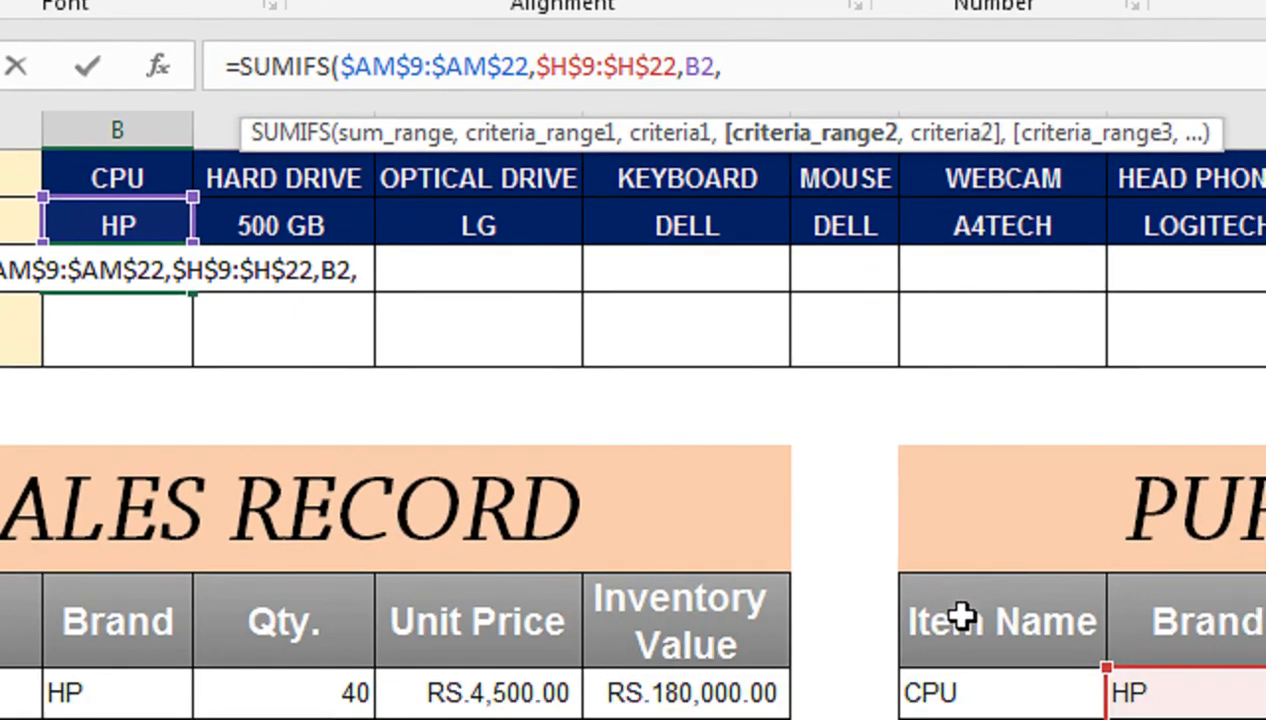
left_click_drag(930, 692, 947, 495)
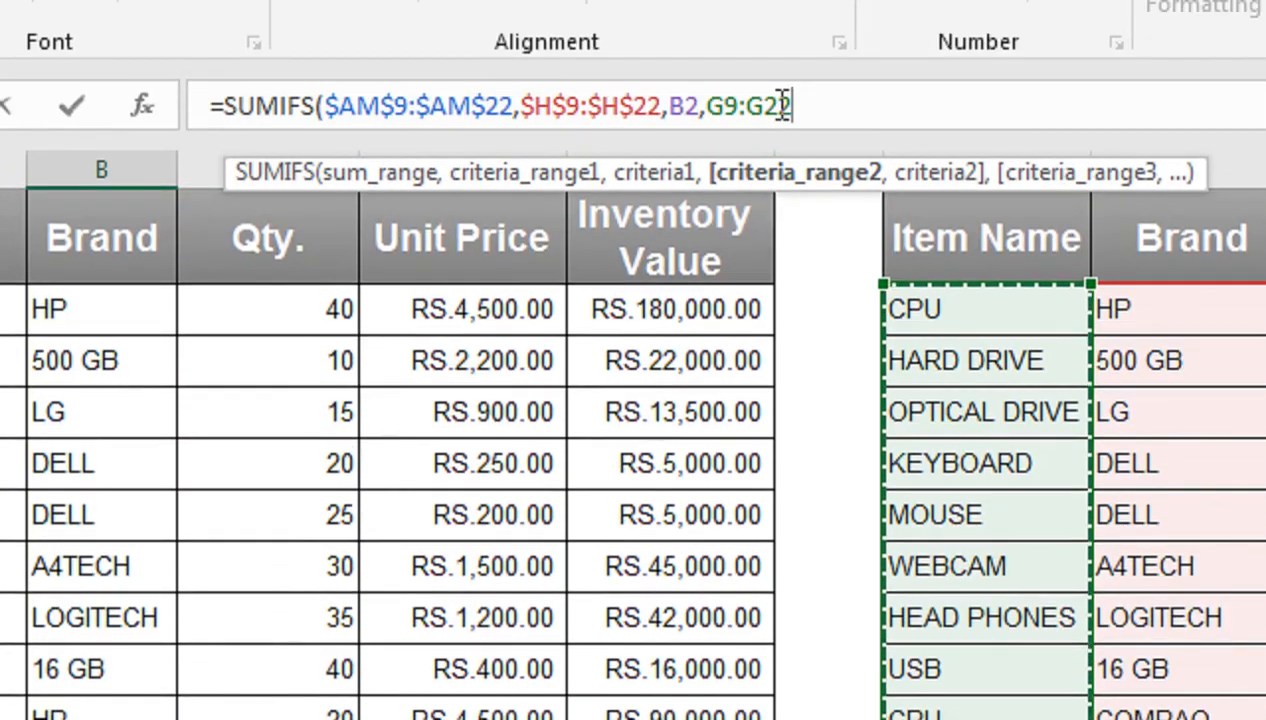
key("F4")
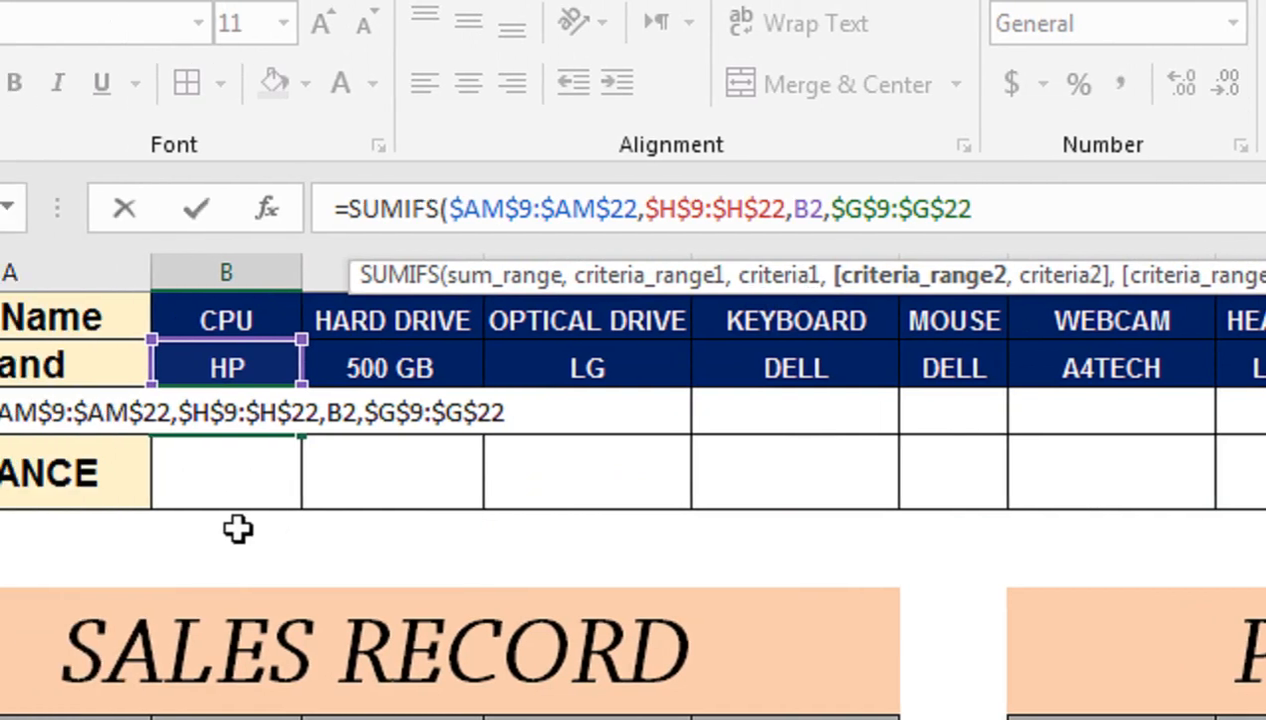
Step: Set B1 as the second criterion and complete the SUMIFS formula in B3
type(",")
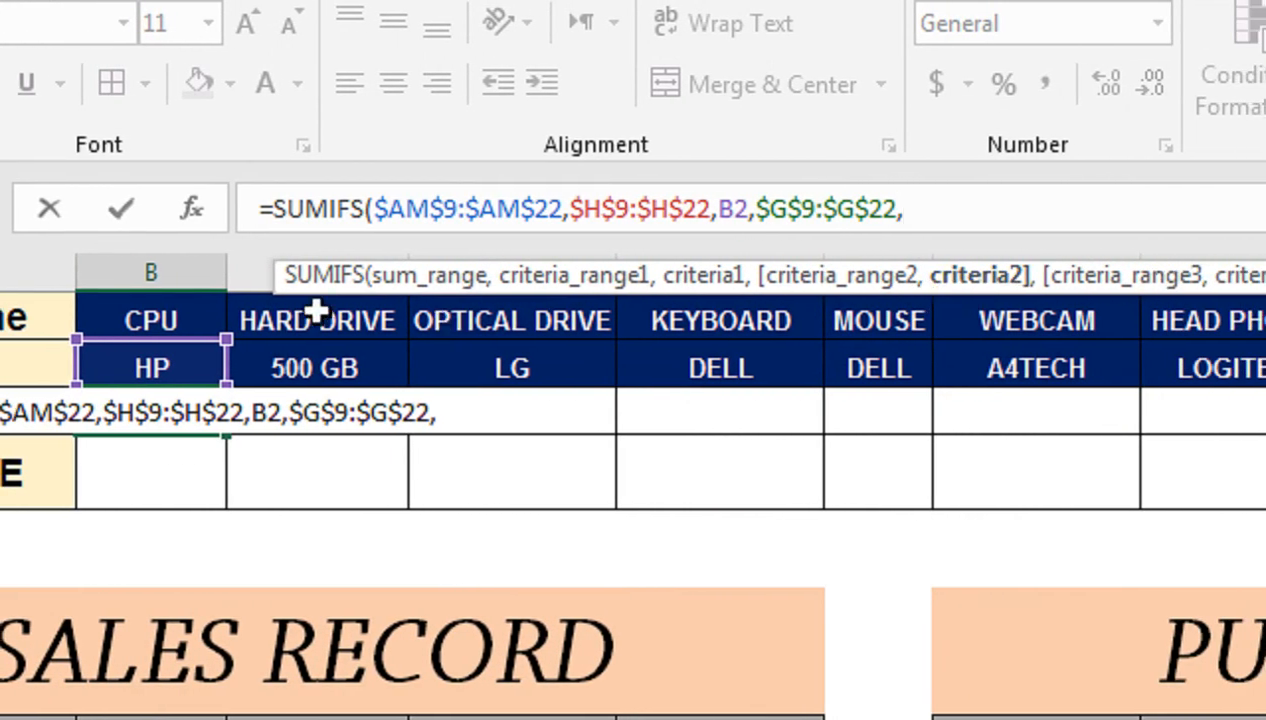
left_click(190, 319)
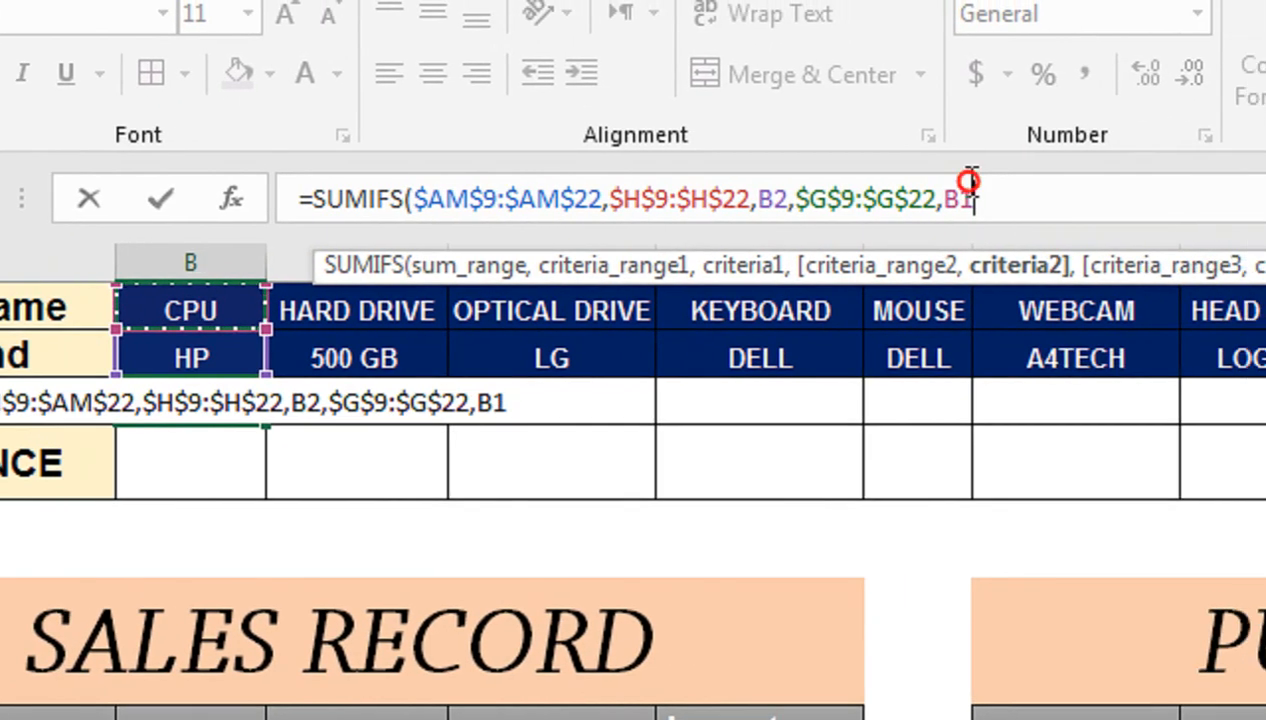
type(")")
key("Return")
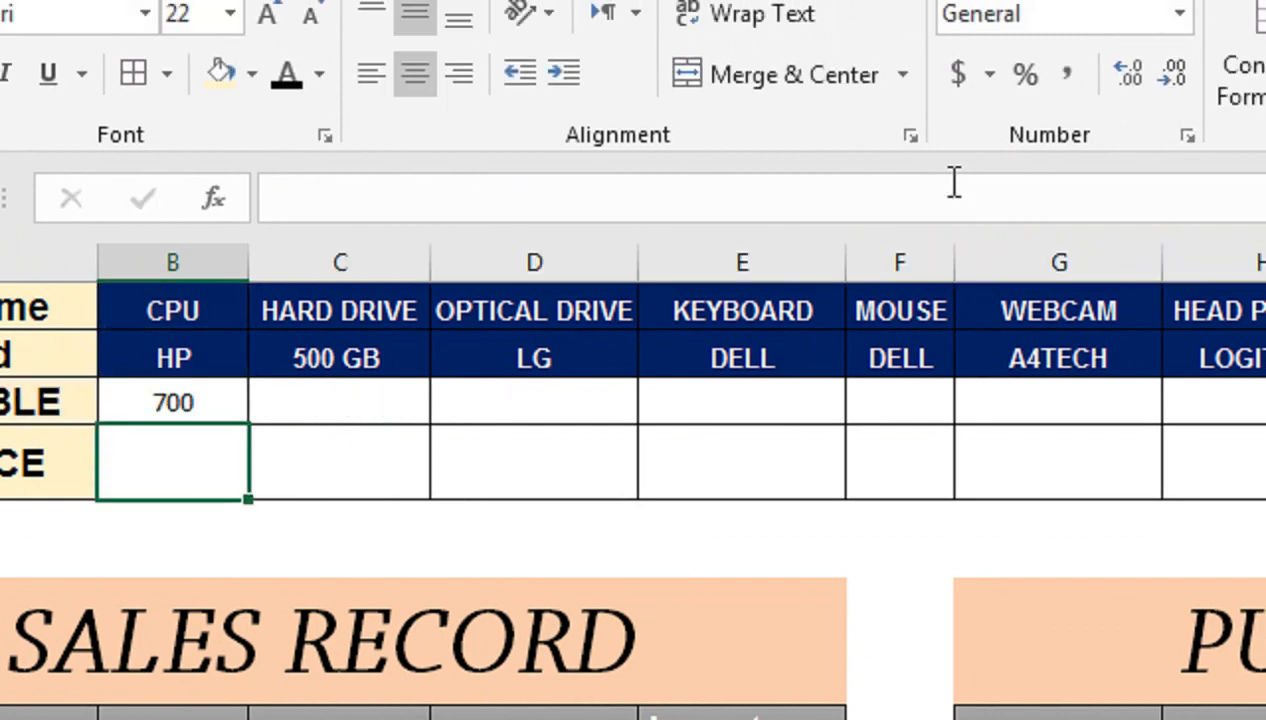
Step: Check B3 against the purchase TOTAL column and fill its formula across the AVAILABLE row to O3
left_click(145, 362)
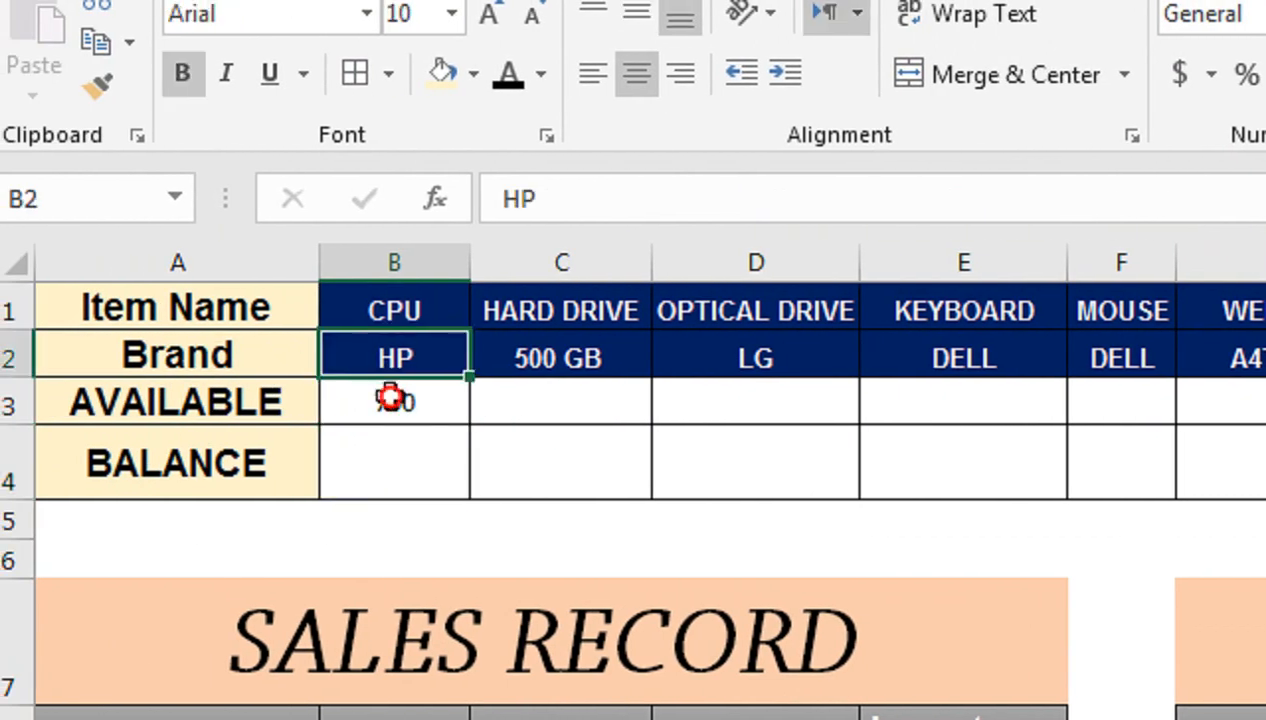
left_click(170, 398)
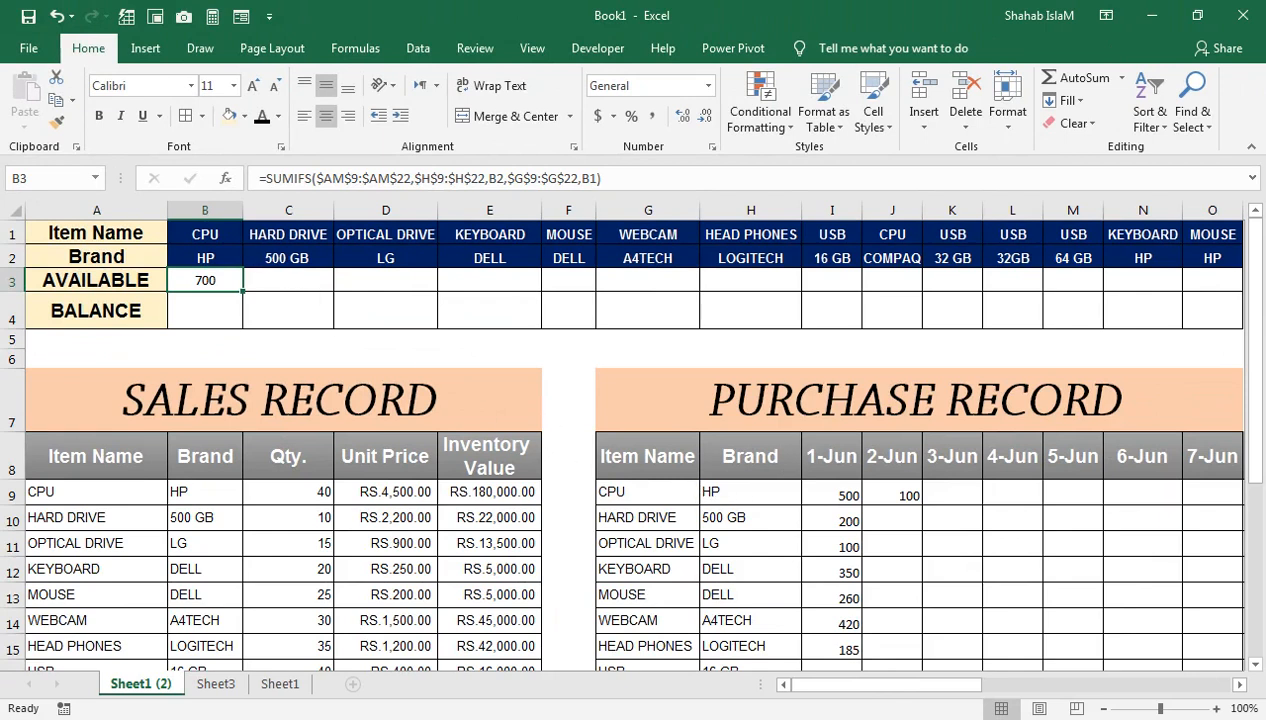
left_click_drag(907, 686, 1125, 685)
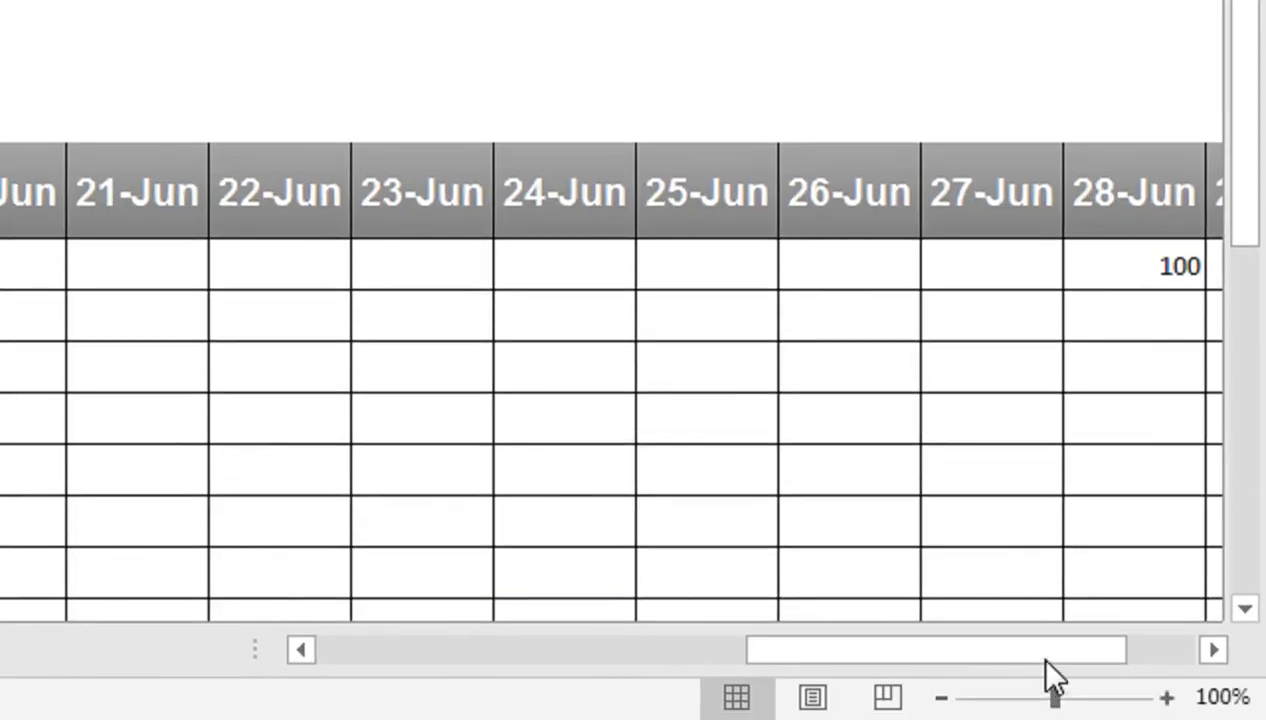
left_click_drag(1045, 658, 750, 665)
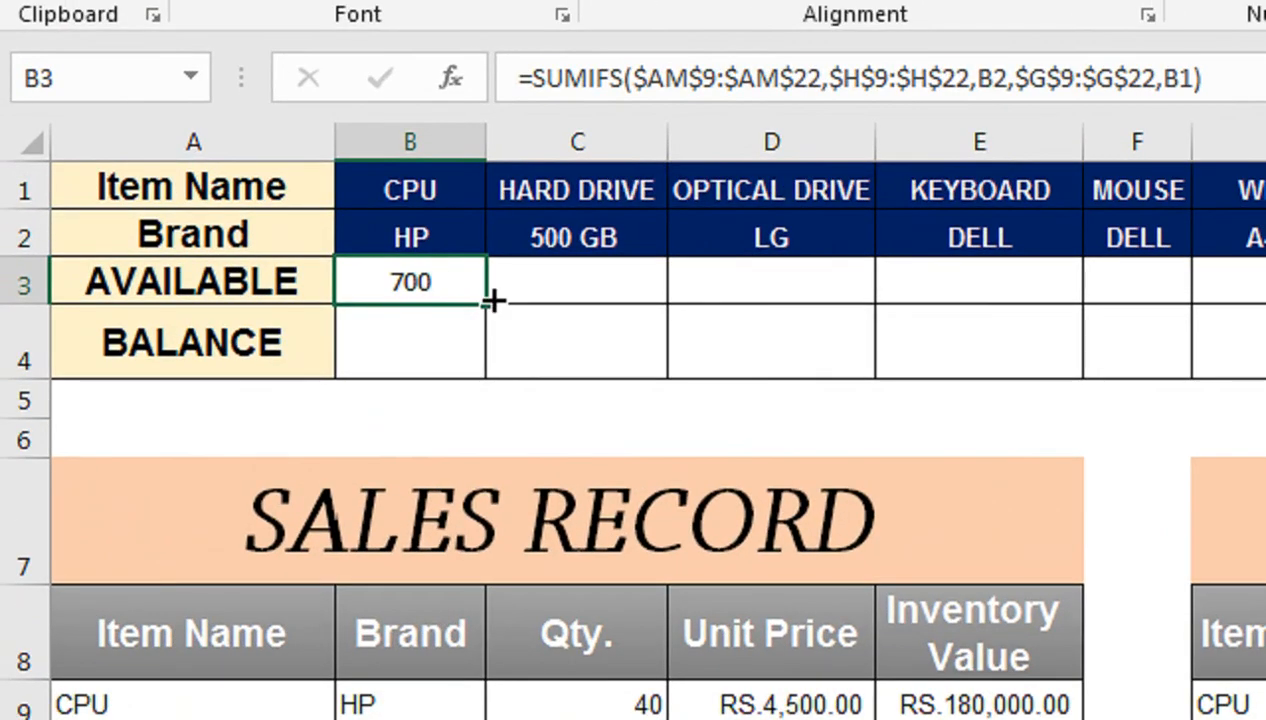
left_click_drag(493, 300, 928, 284)
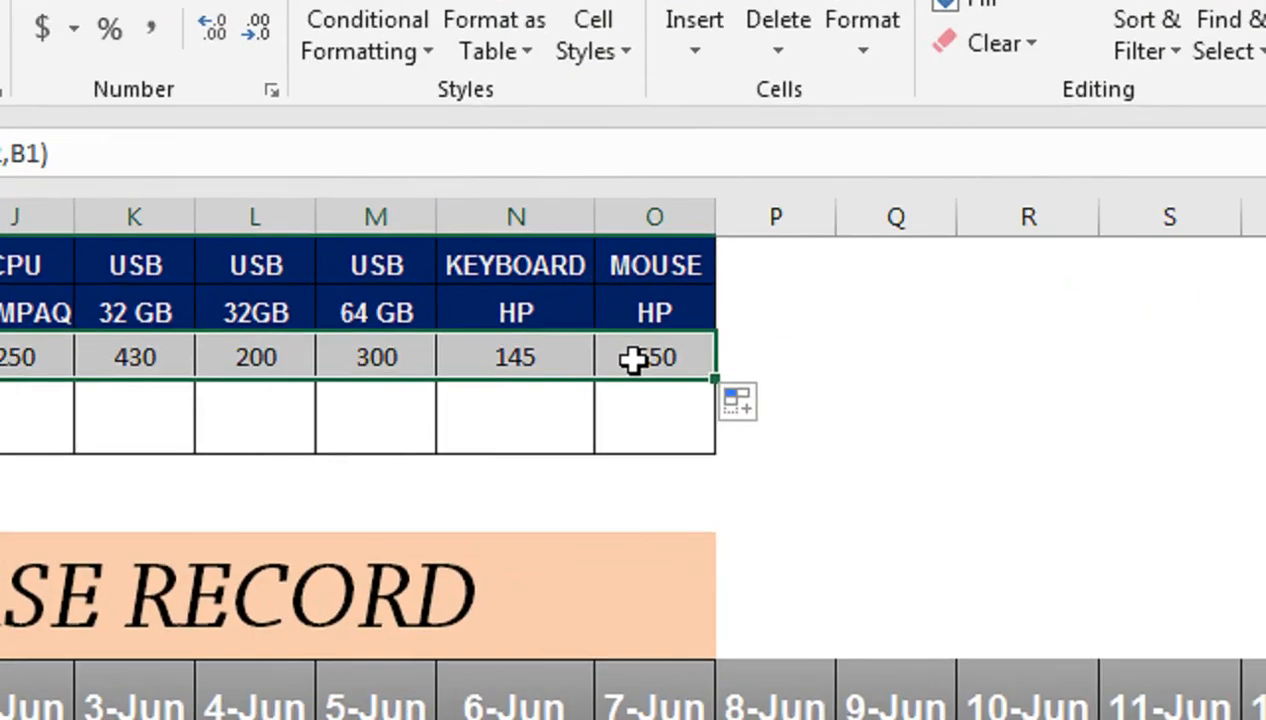
Step: Enter a 29-Jun purchase quantity of 100 in AK22, the last row of the Purchase Record
scroll(1043, 602, "down", 3)
left_click_drag(957, 684, 1190, 687)
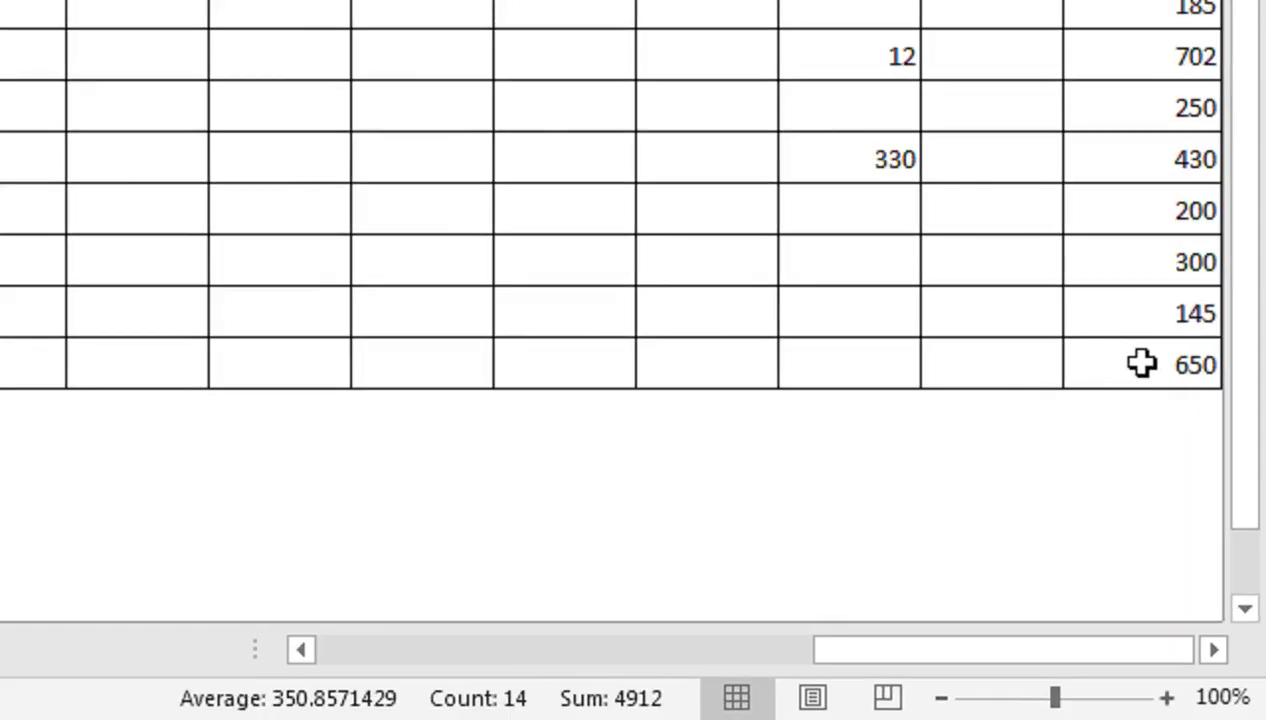
left_click(888, 360)
type("100")
key("Return")
Step: Start the BALANCE formula in B4 as =B3-SUMIFS( for the HP CPU
scroll(445, 288, "up", 3)
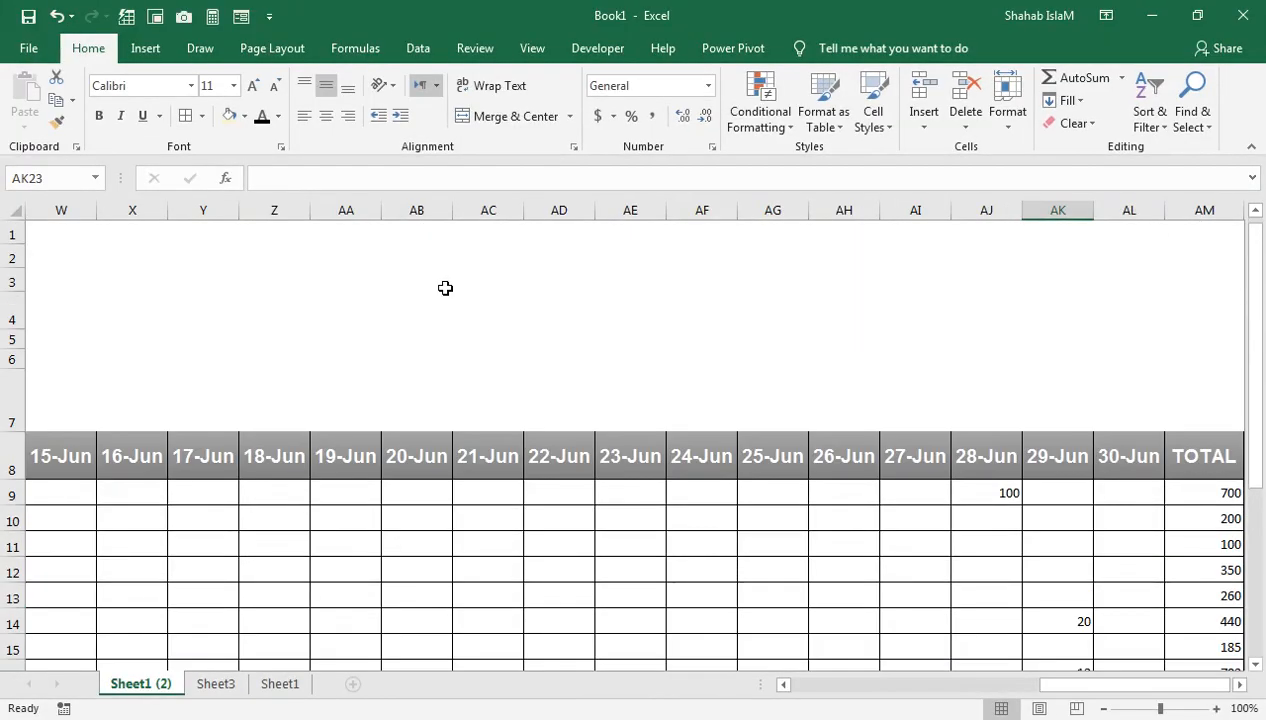
left_click_drag(1085, 685, 790, 684)
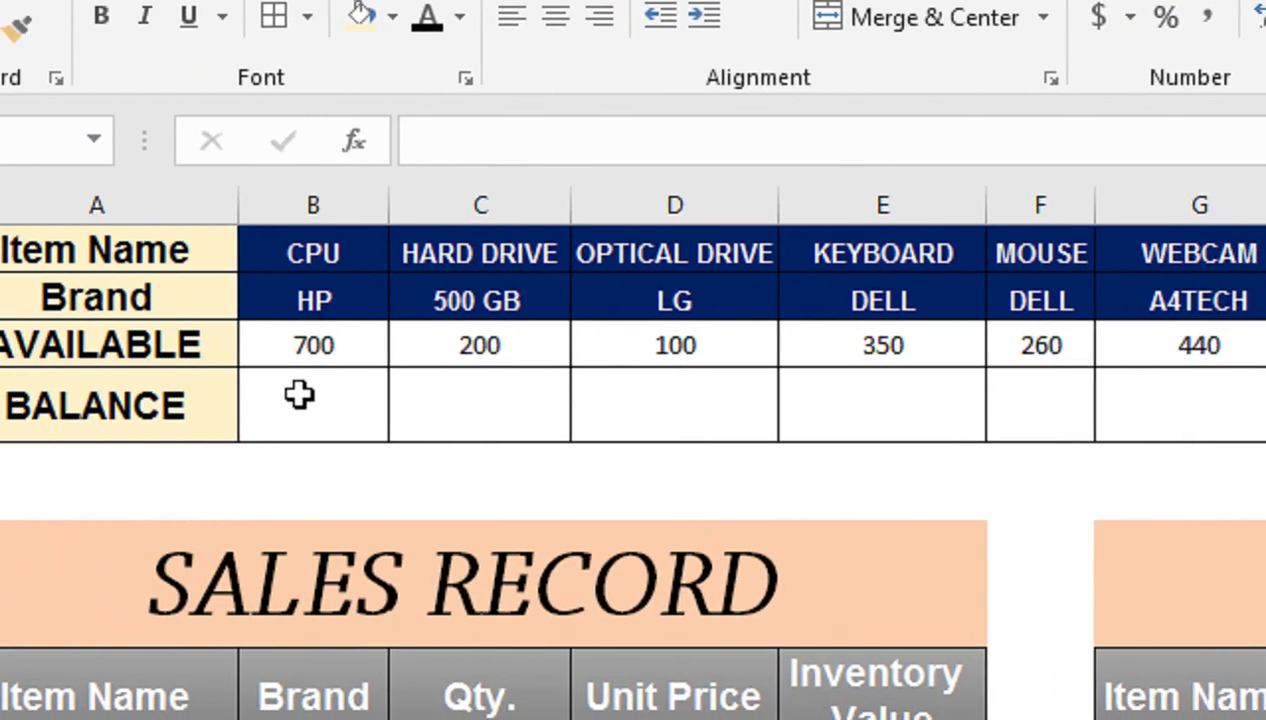
left_click(300, 398)
type("=")
key("Up")
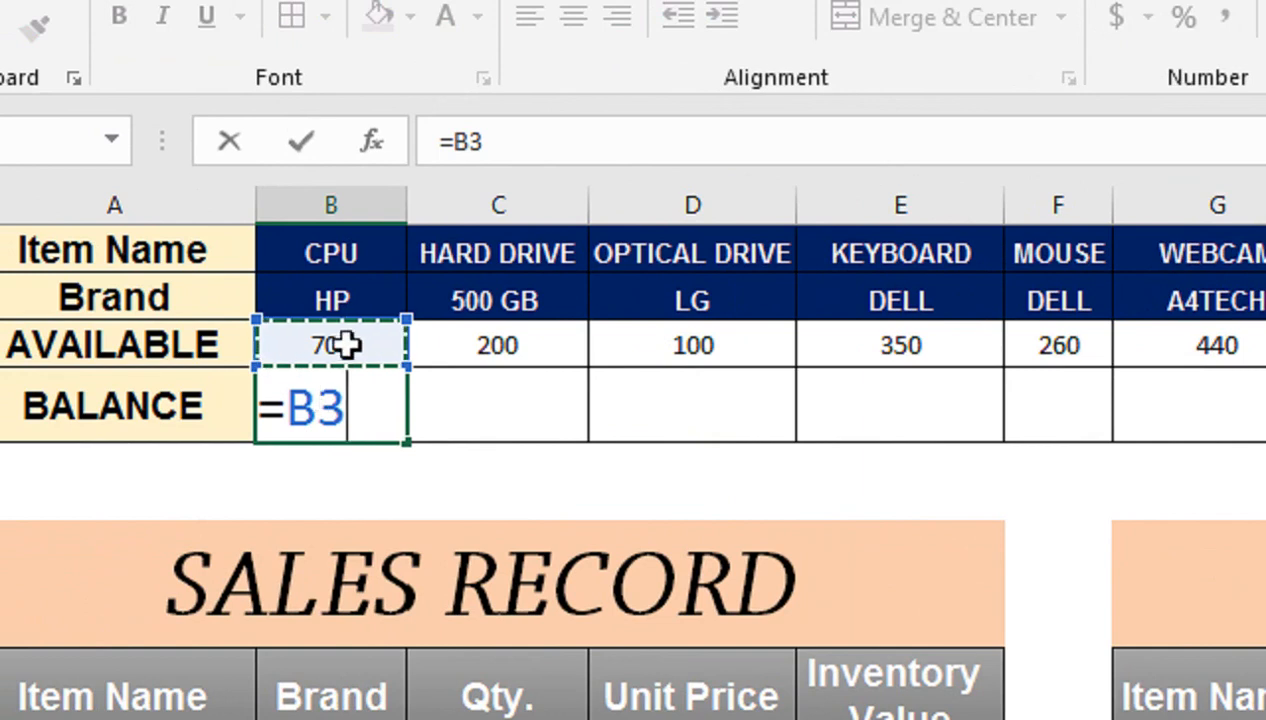
type("-")
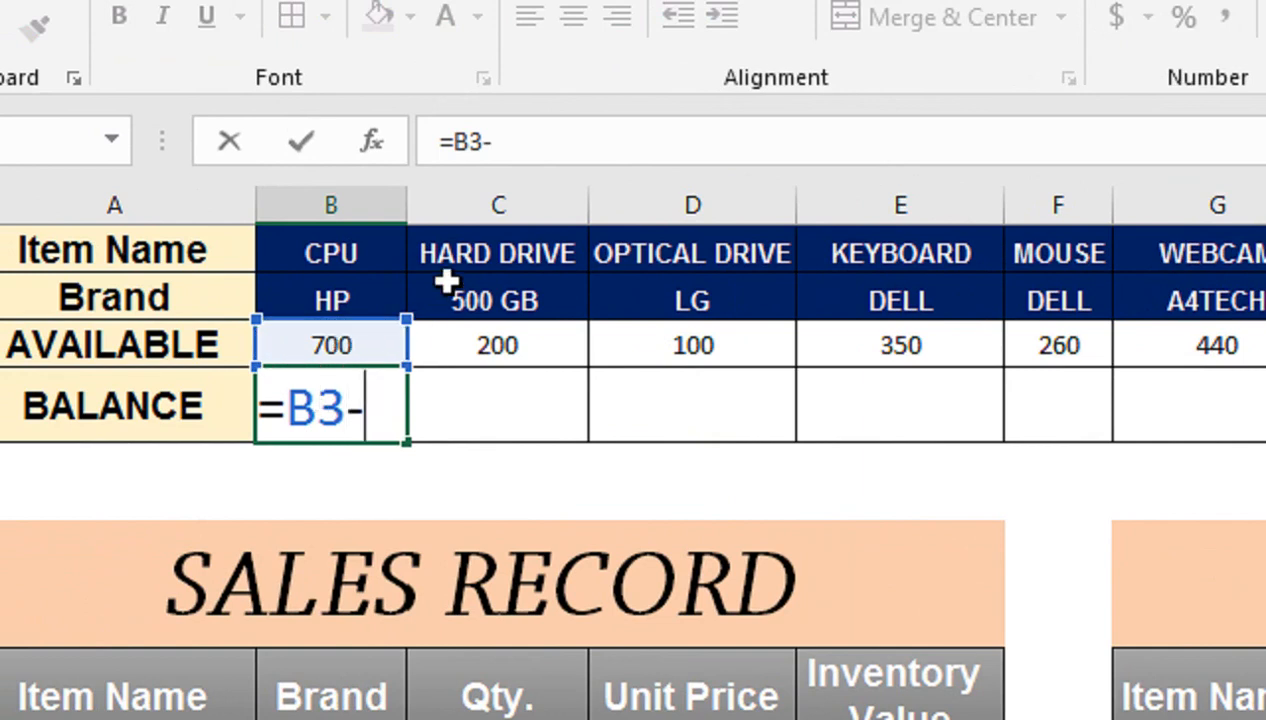
type("SUMIF")
key("Down")
key("Tab")
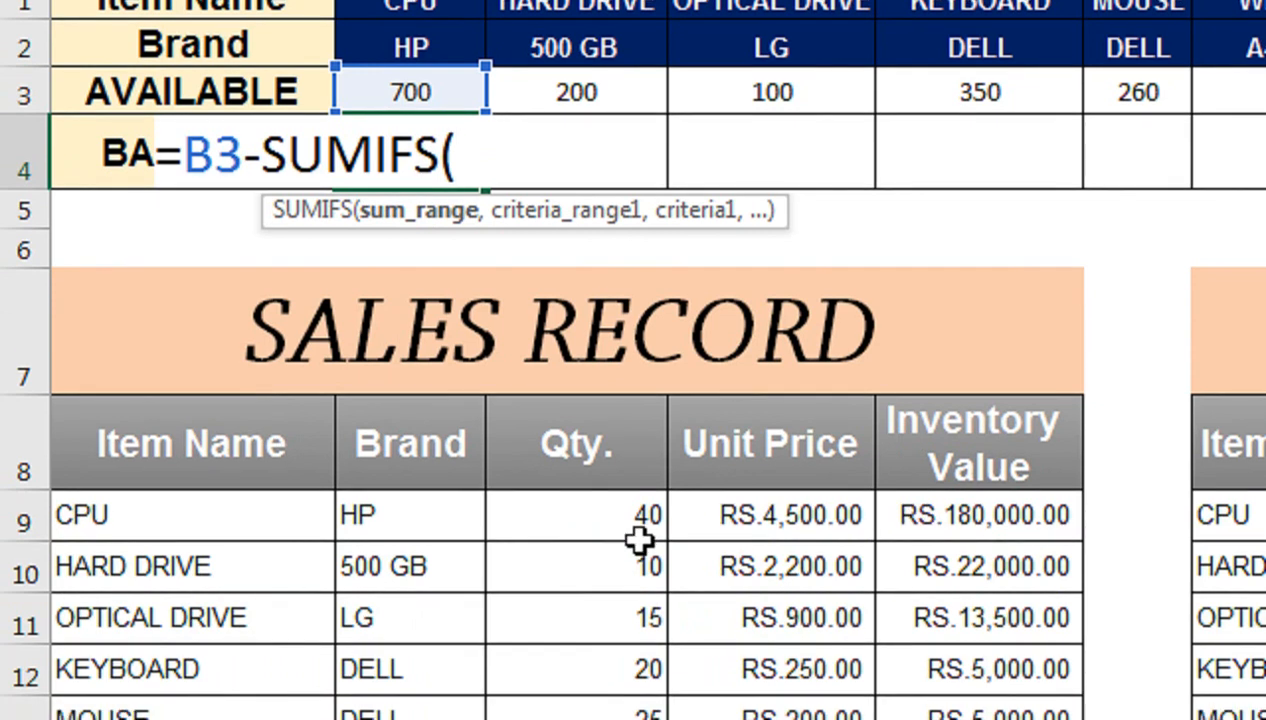
Step: Use the Sales Record's Qty. column down to the sheet's last row as the sum range, with absolute references $C$9:$C$1048576
left_click_drag(640, 535, 627, 493)
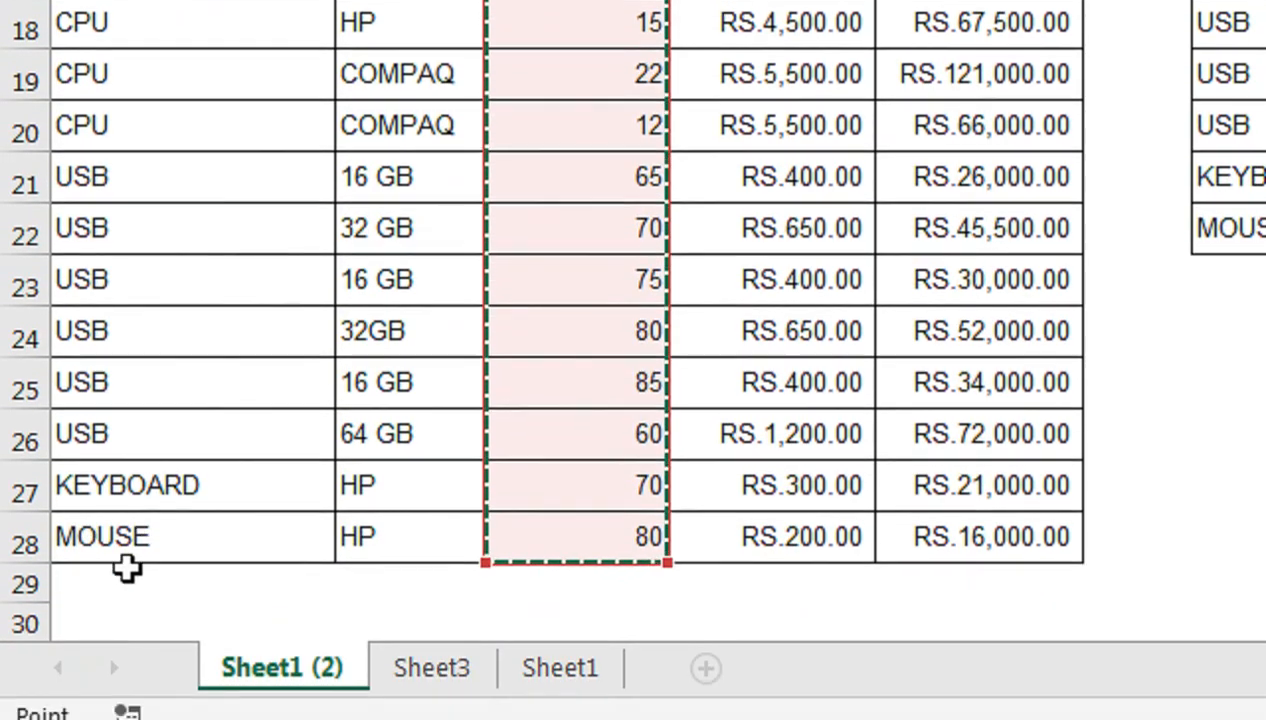
scroll(301, 435, "up", 4)
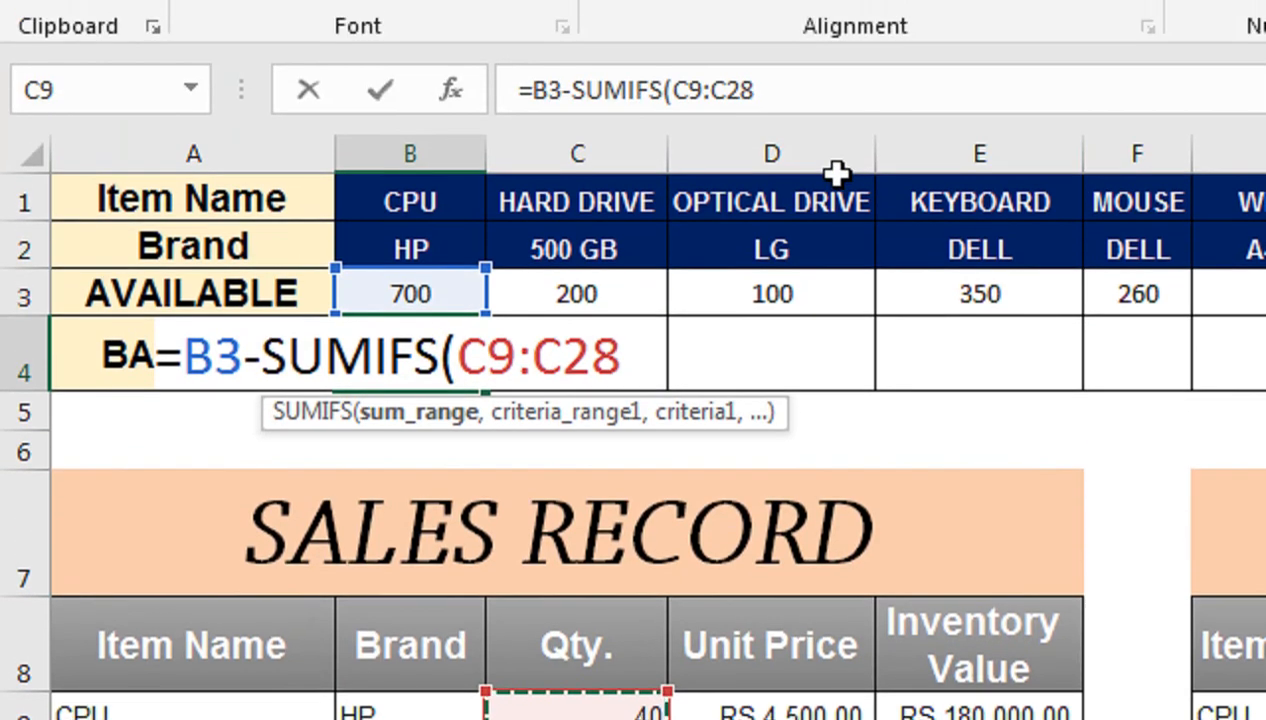
key("ctrl+shift+Down")
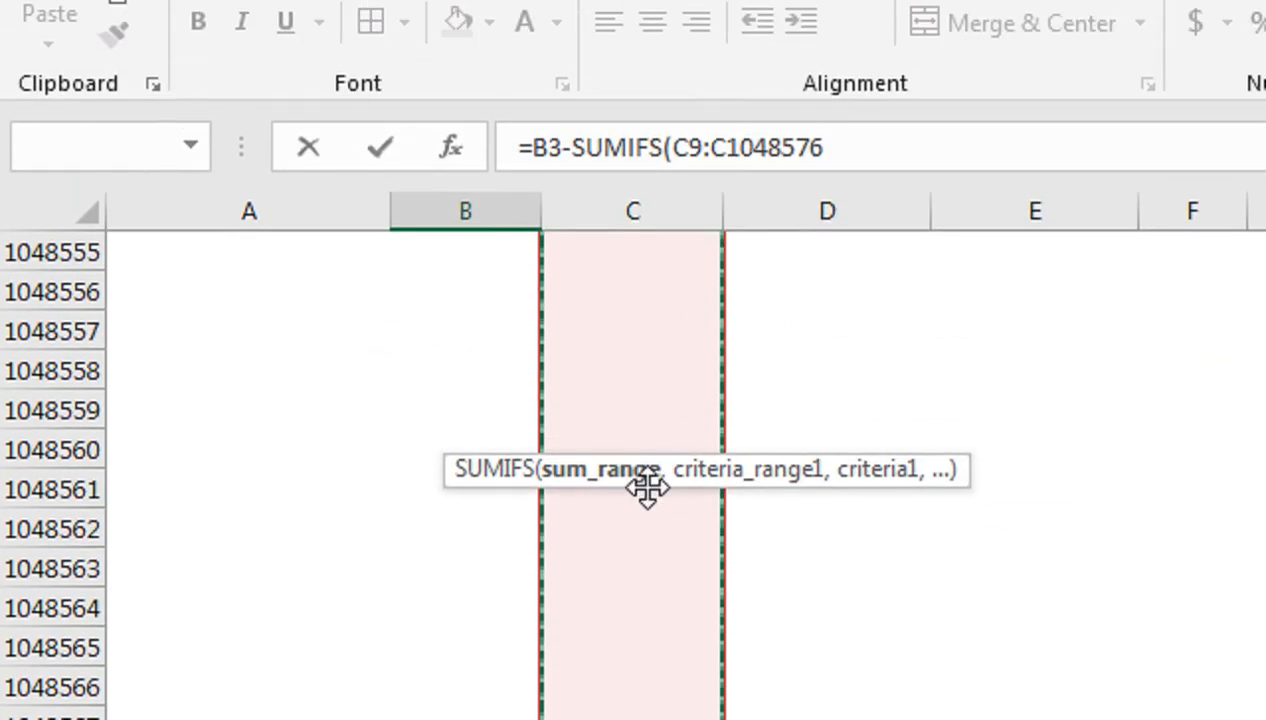
key("F4")
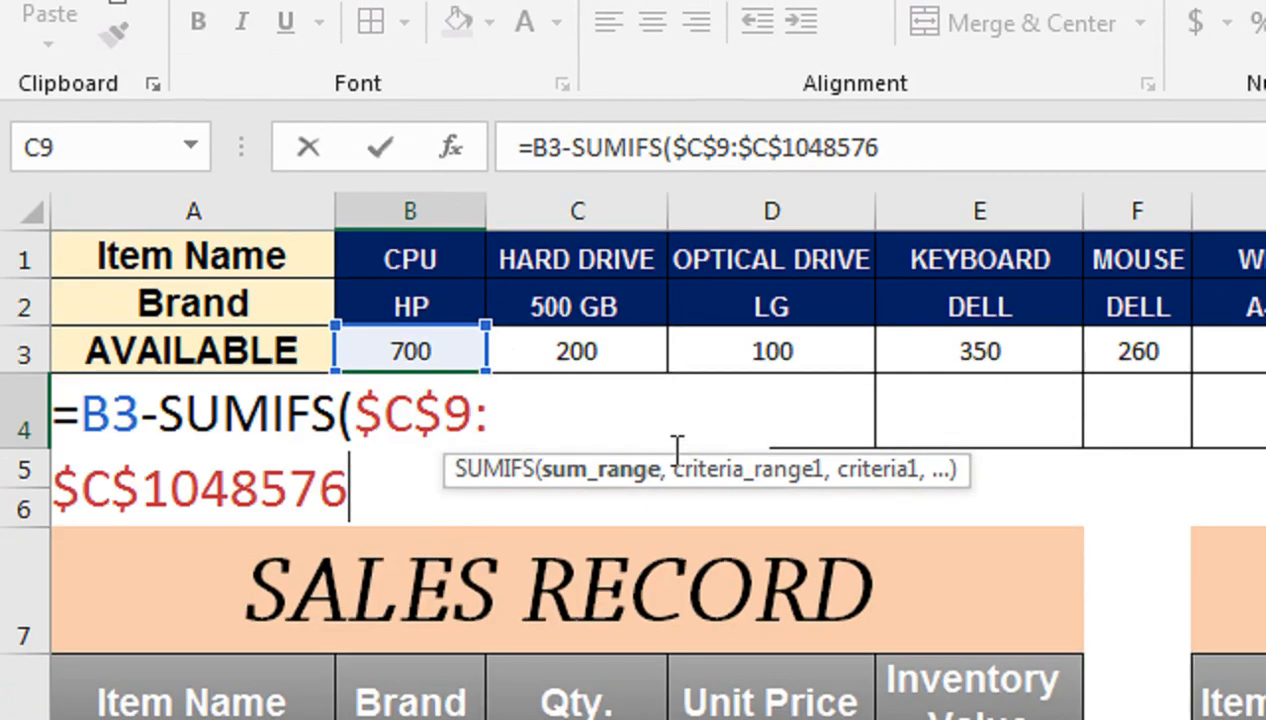
Step: Add the Sales Record's Brand column $B$9:$B$1048576 as the first criteria range, with B2 as its criterion
type(",")
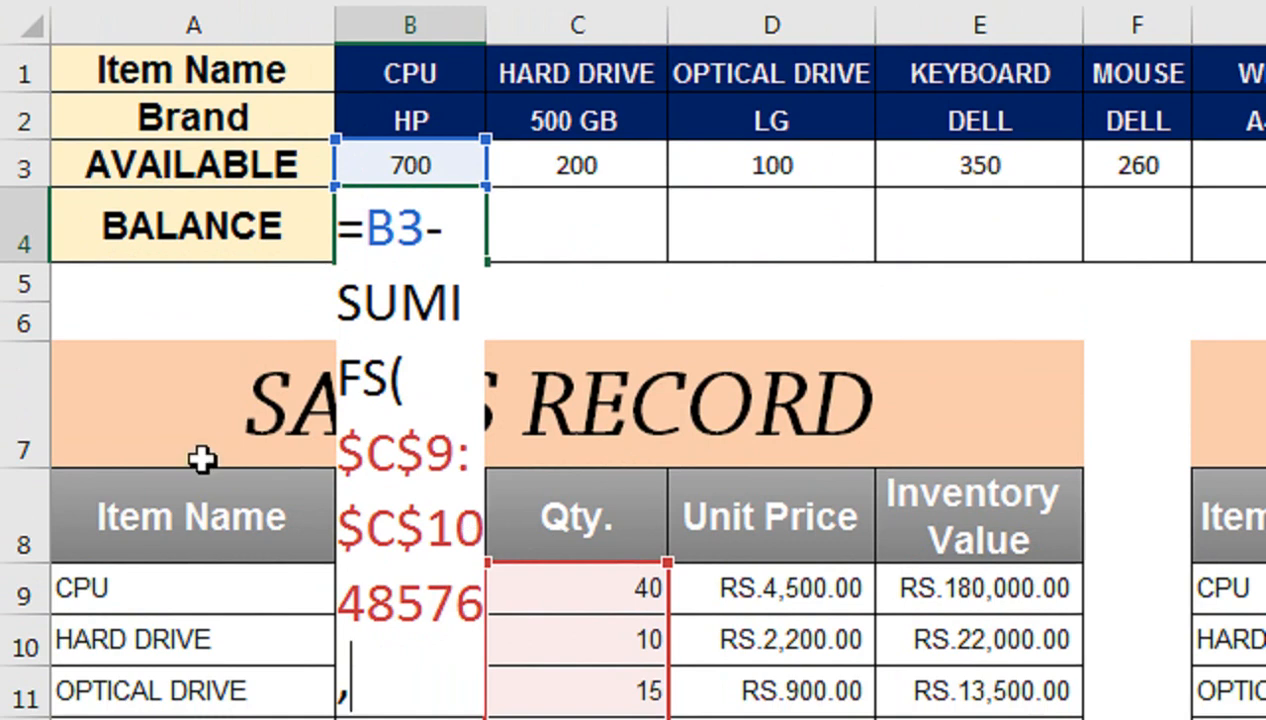
left_click(175, 515)
key("Right")
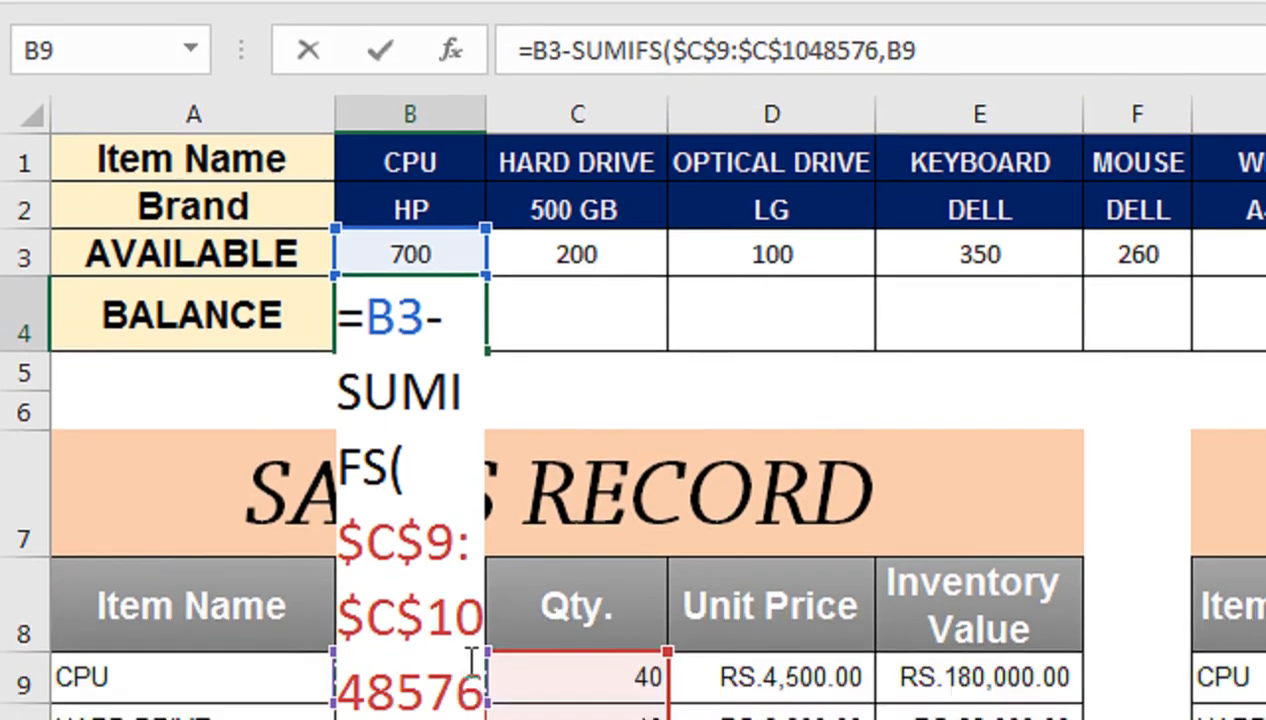
key("ctrl+shift+Down")
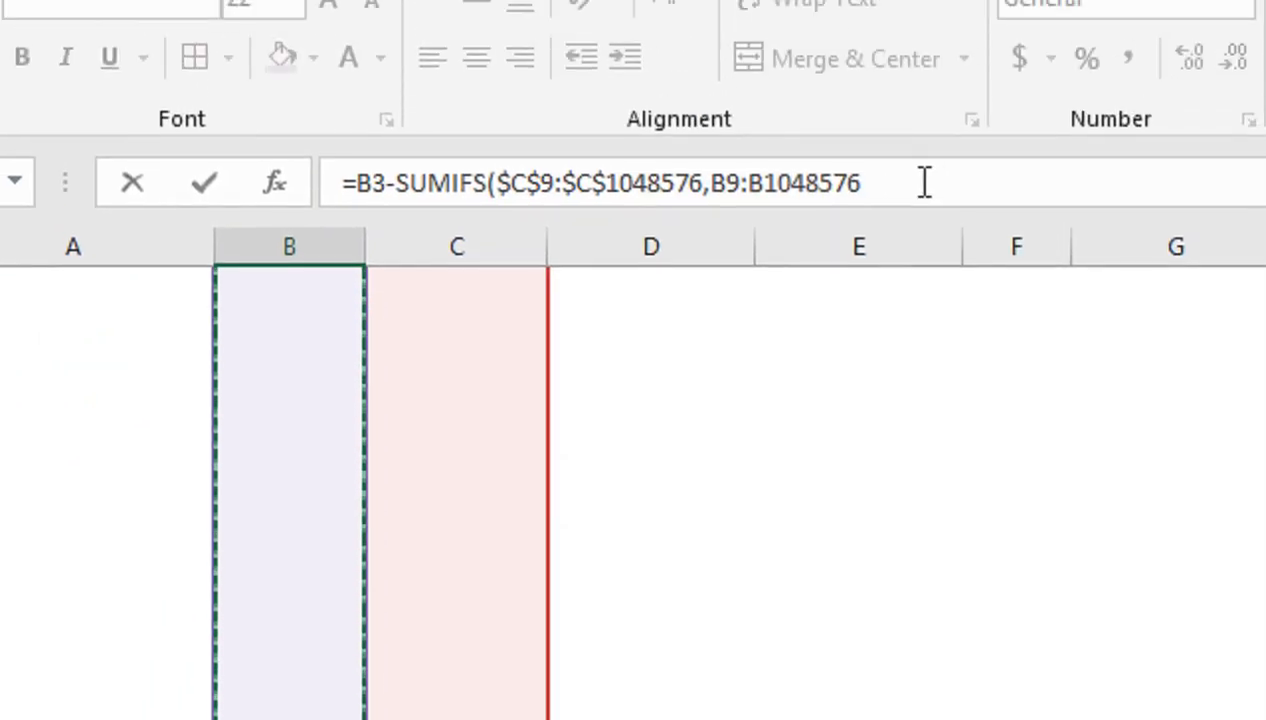
key("F4")
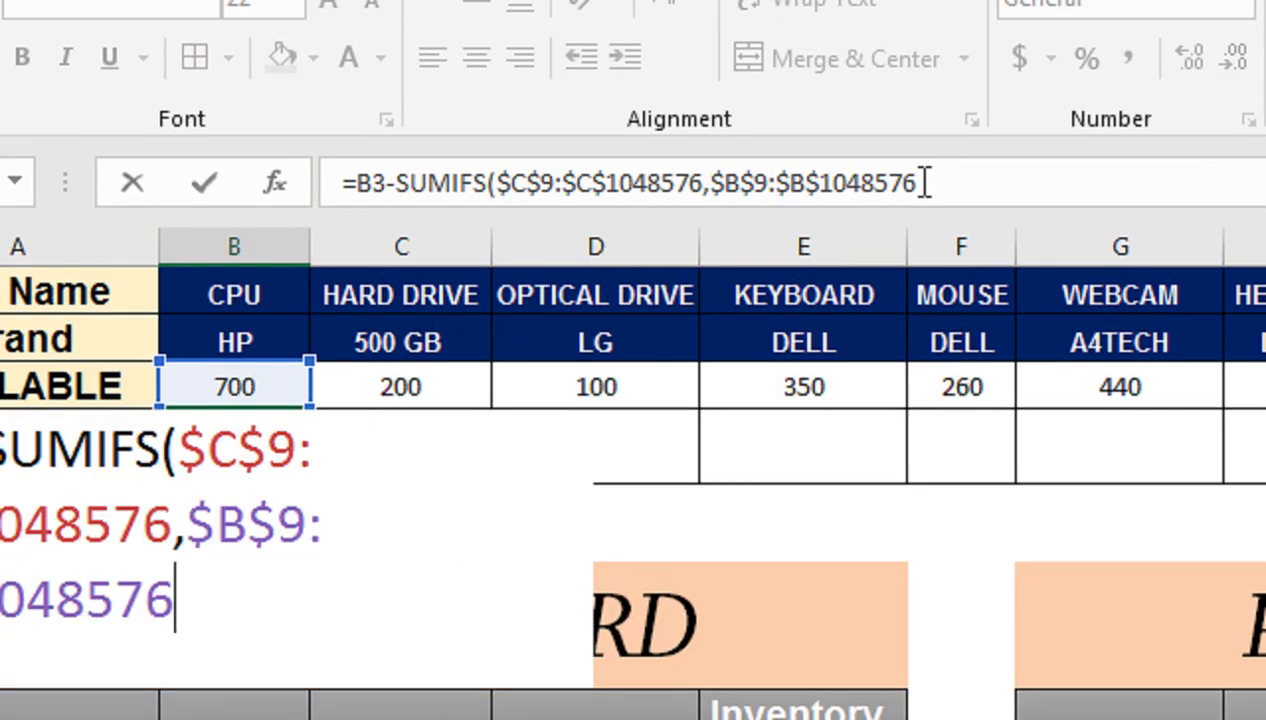
type(",")
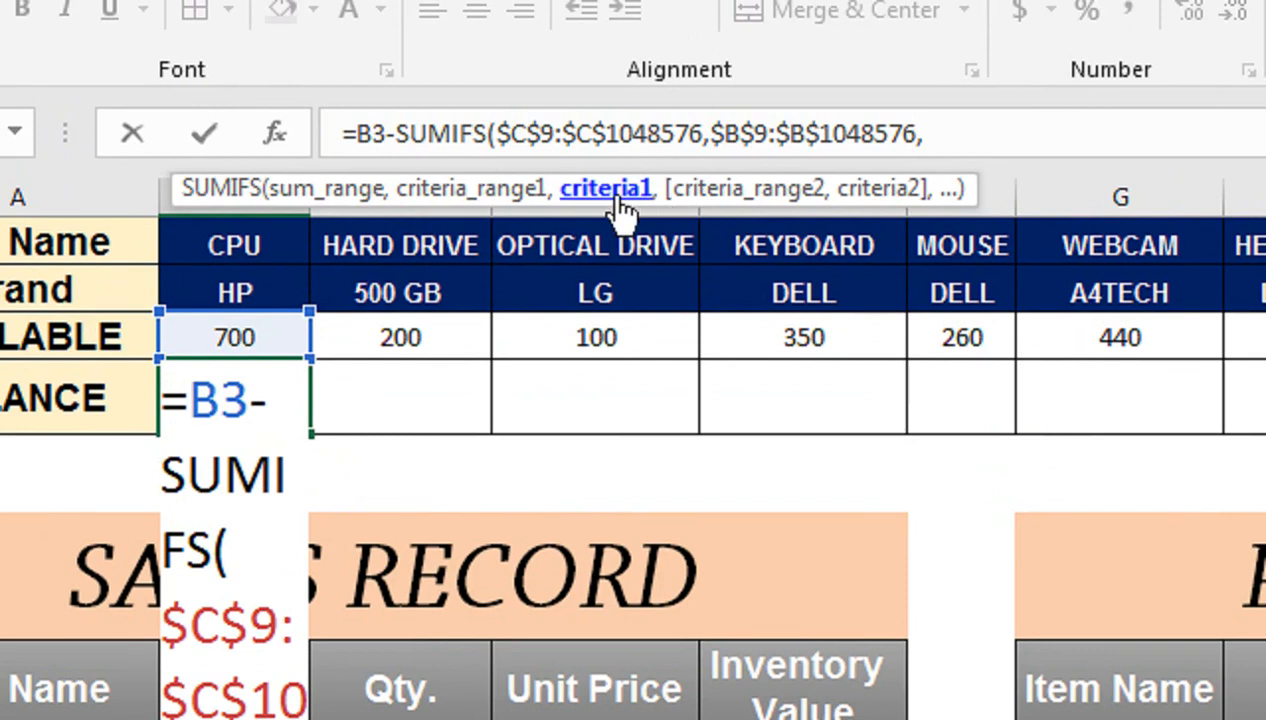
left_click(313, 294)
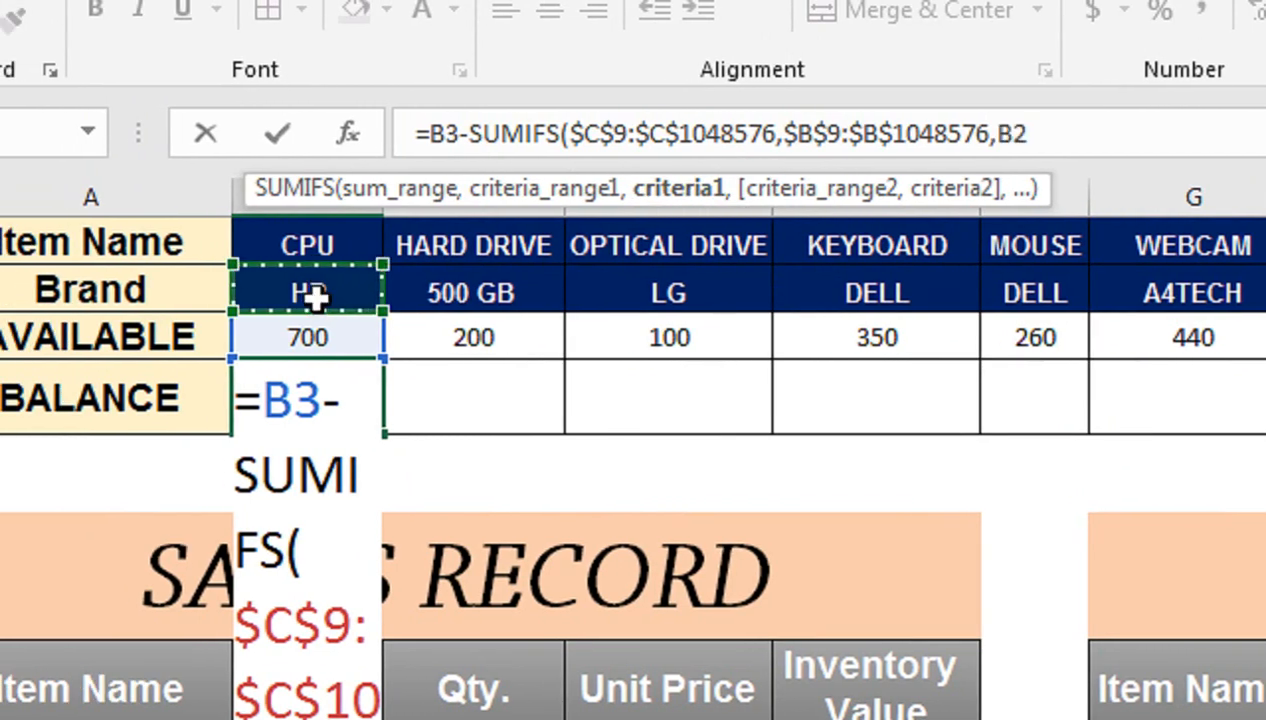
Step: Add the Sales Record's Item Name column $A$9:$A$1048576 as the second criteria range with criterion B1, and complete the formula in B4
type(",")
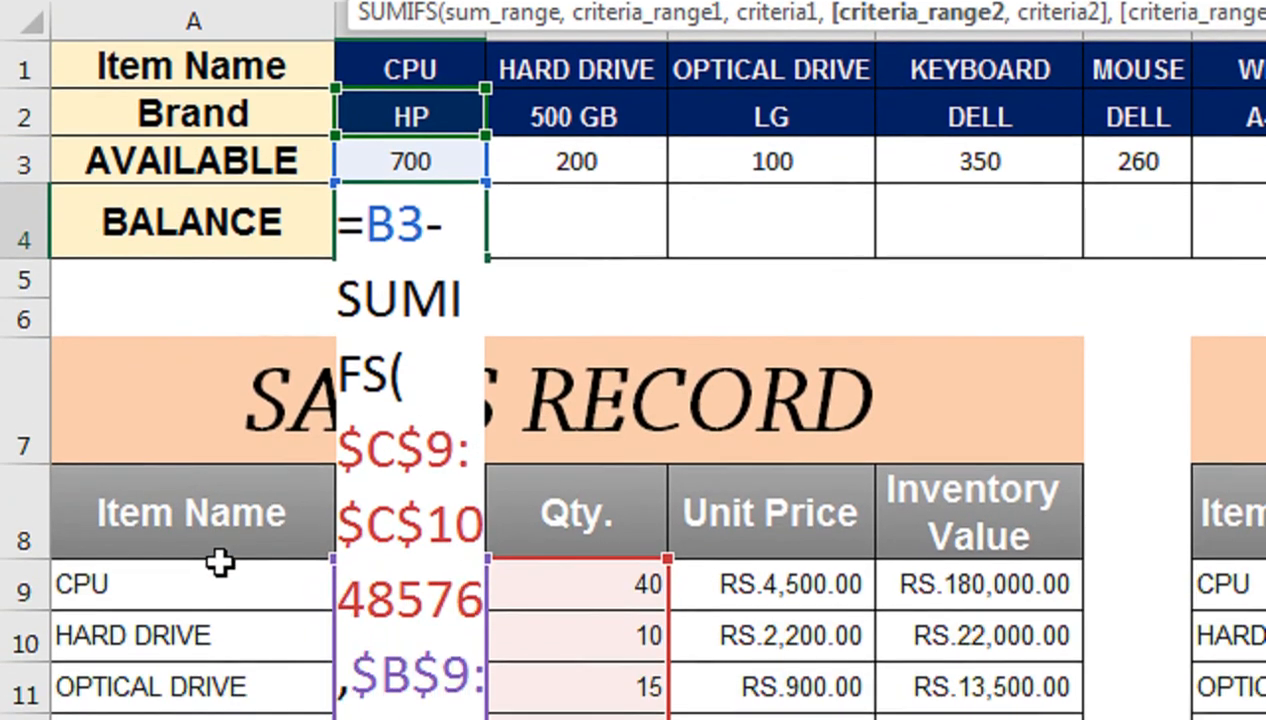
left_click(220, 545)
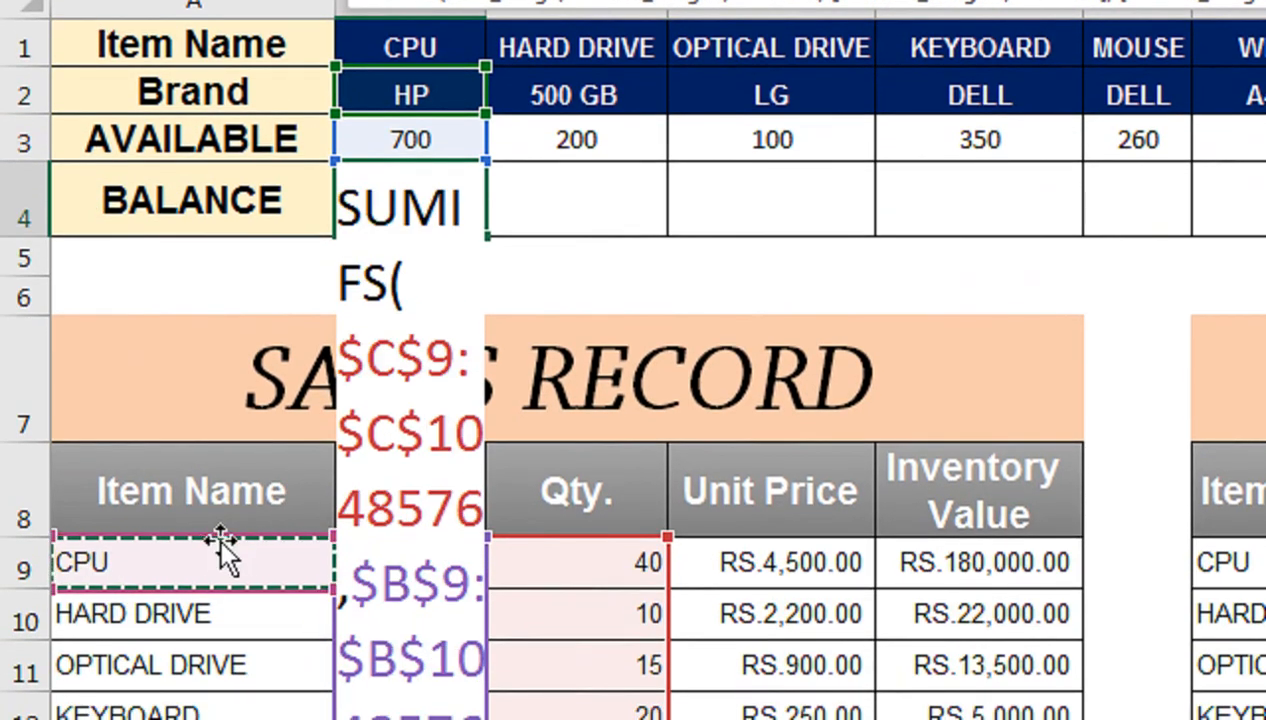
key("ctrl+shift+Down")
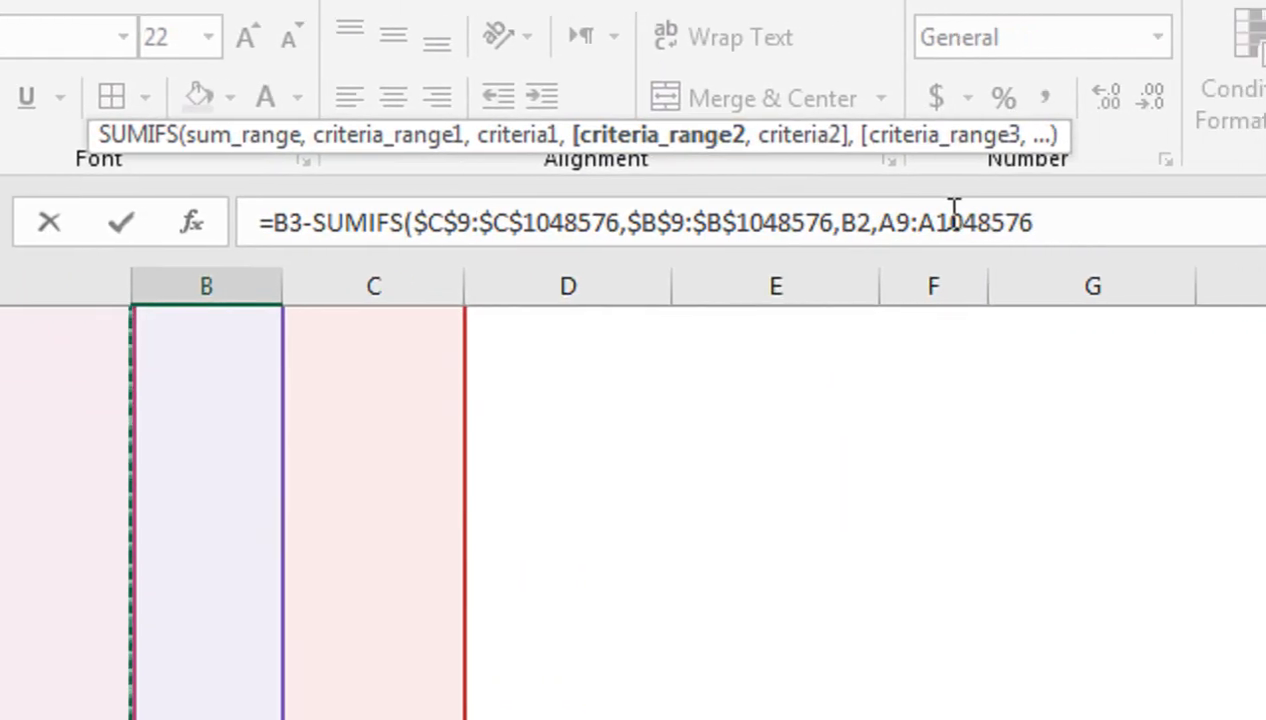
key("F4")
type(",")
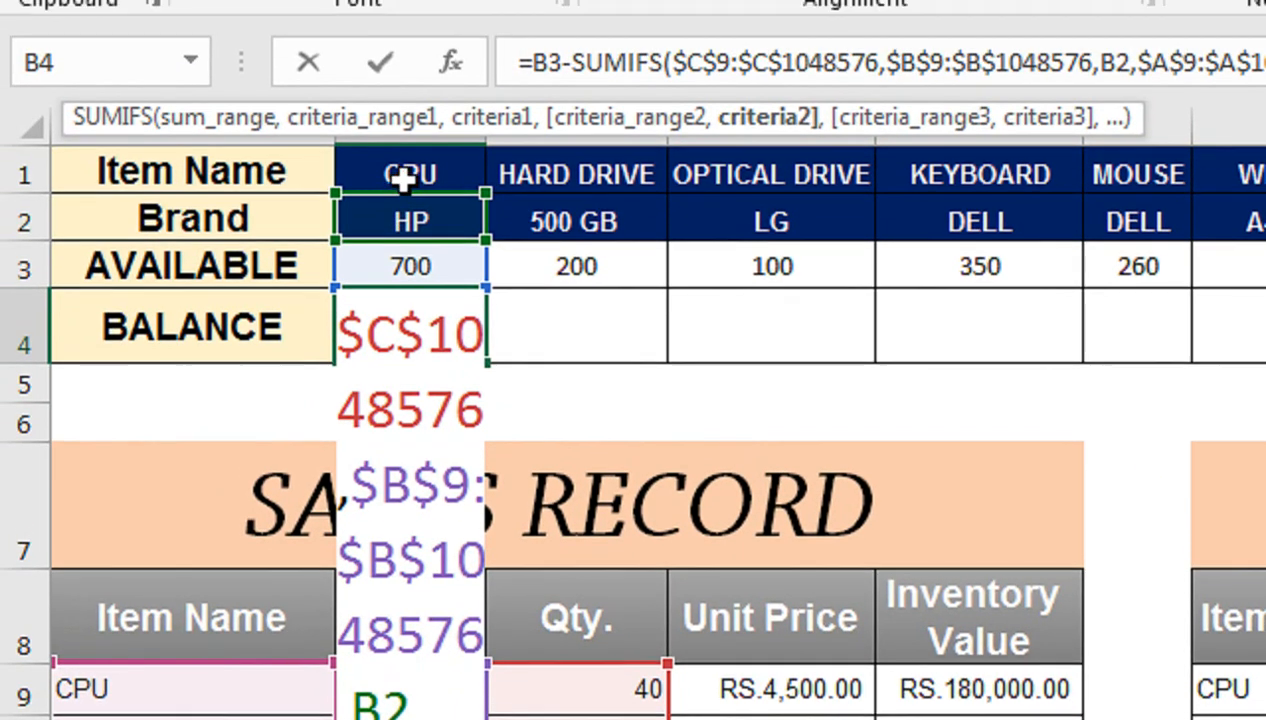
left_click(403, 180)
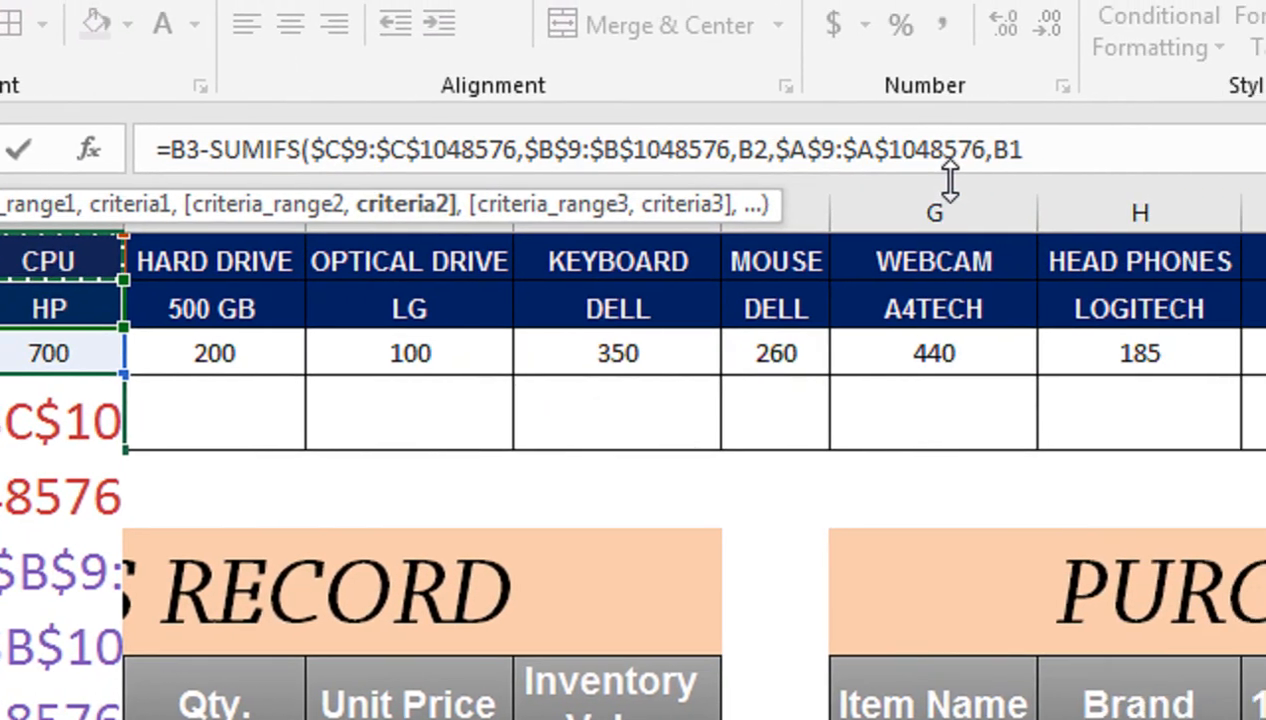
type(")")
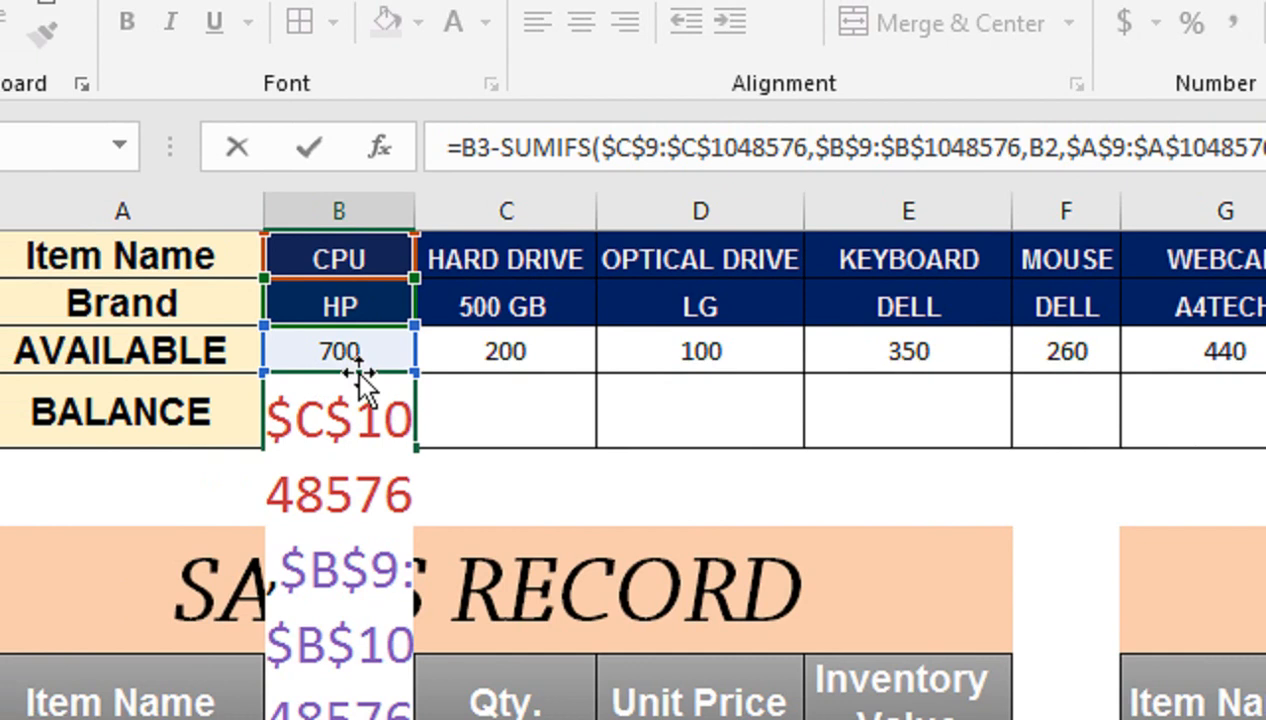
key("Return")
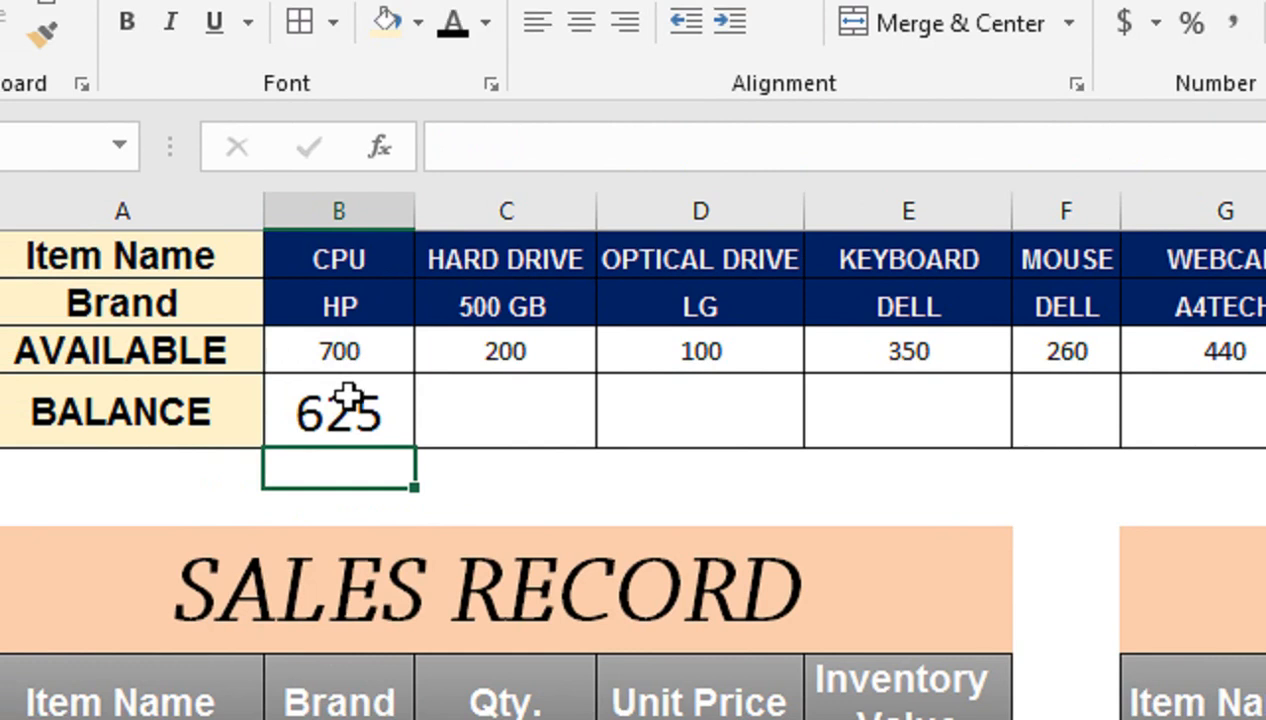
Step: Fill the BALANCE formula from B4 across all items through O4
left_click(398, 412)
left_click_drag(432, 446, 359, 418)
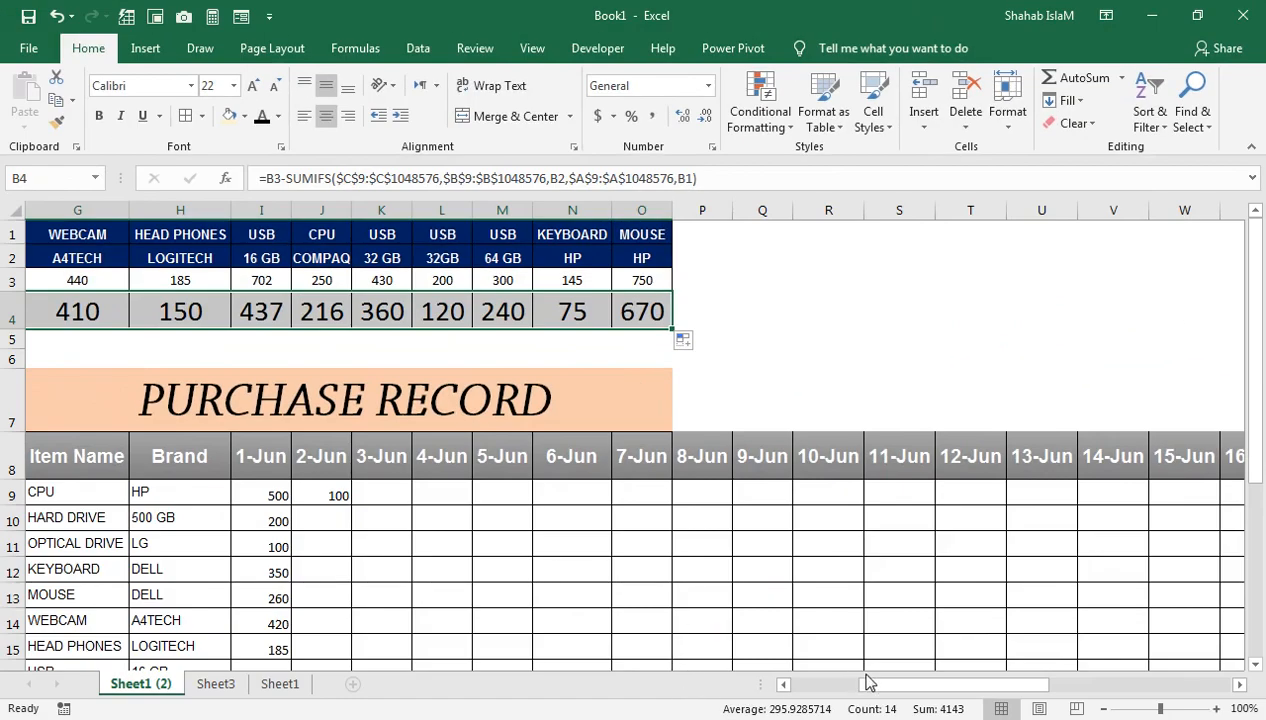
left_click_drag(868, 682, 798, 684)
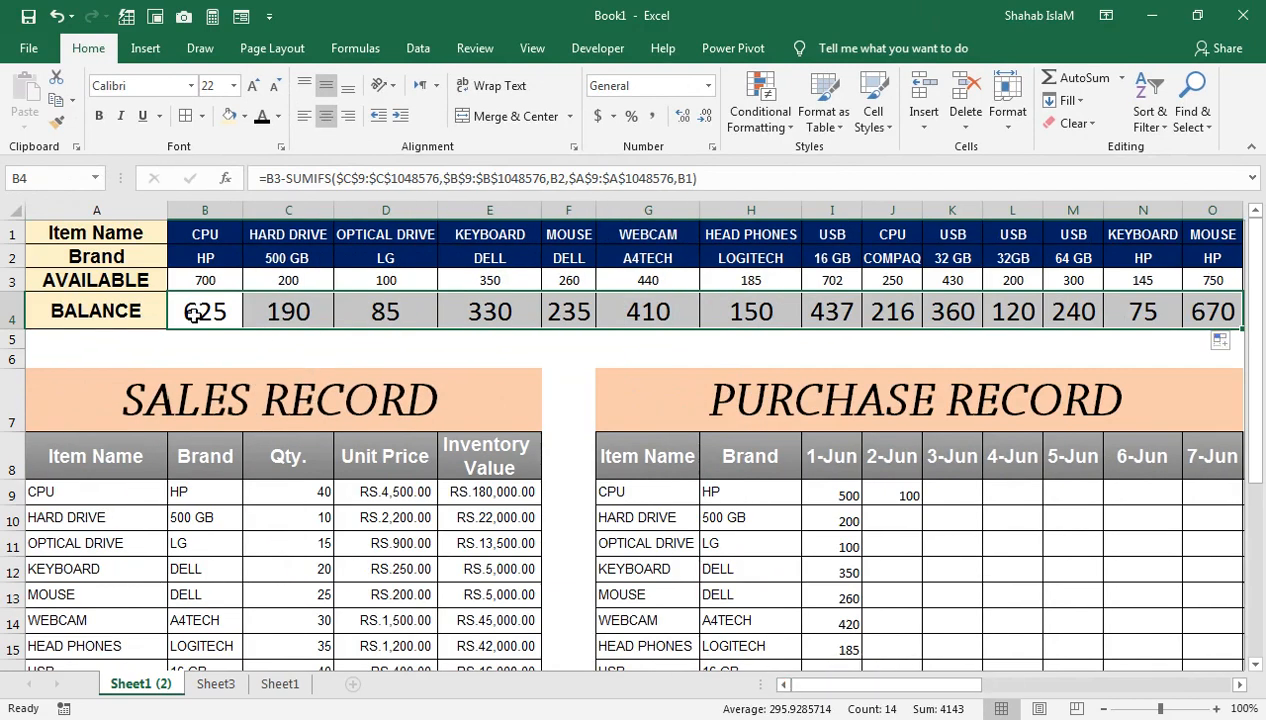
Step: Insert a blank row at row 6 and another directly above the BALANCE row
left_click(16, 358)
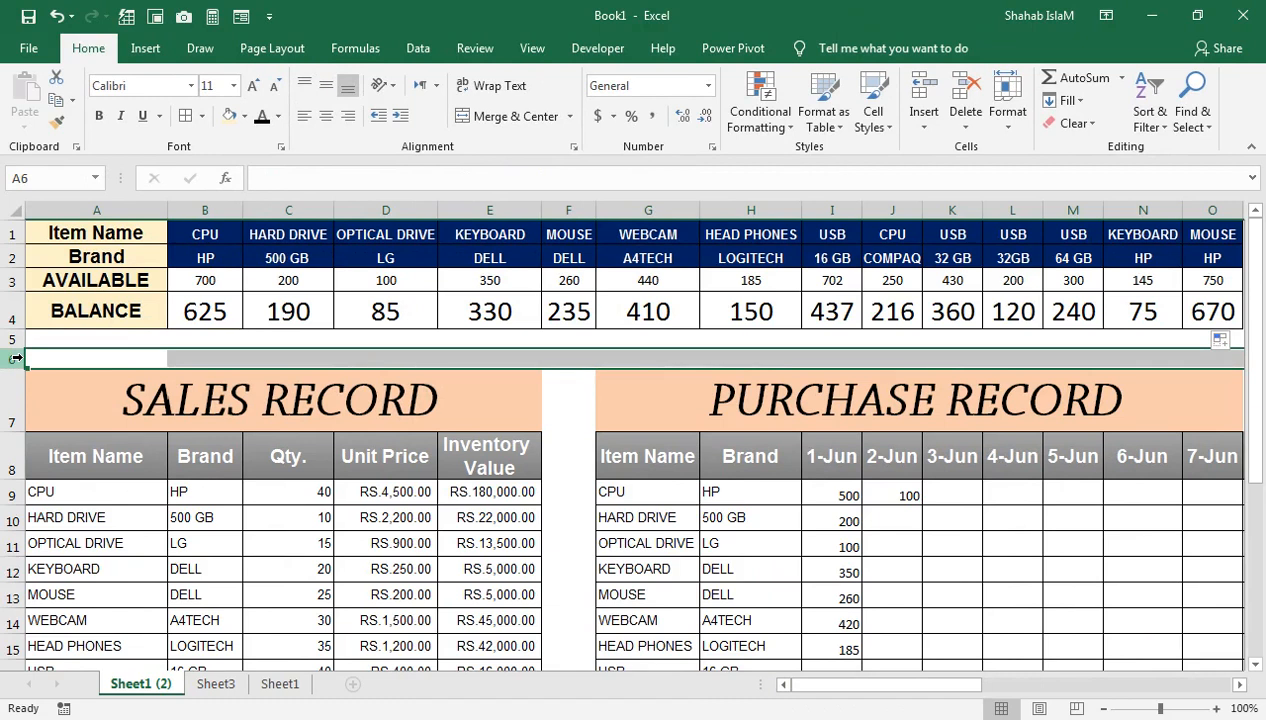
key("ctrl+shift+plus")
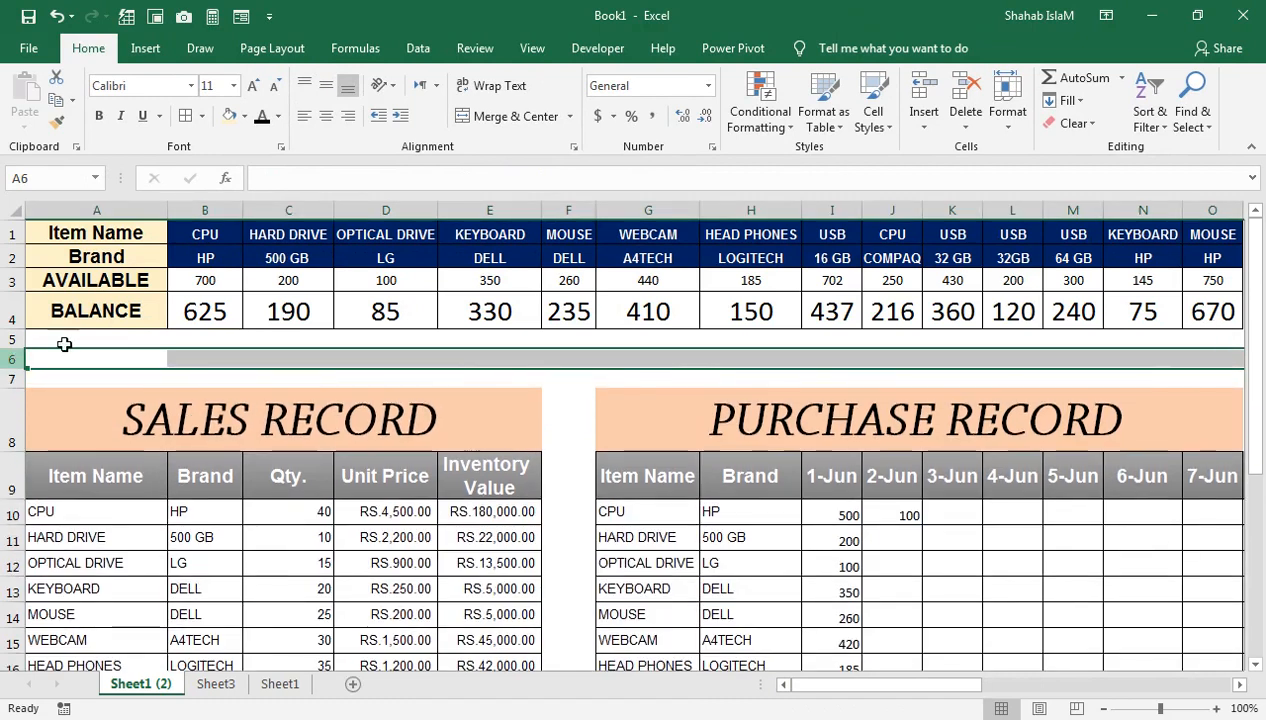
right_click(16, 318)
left_click(55, 450)
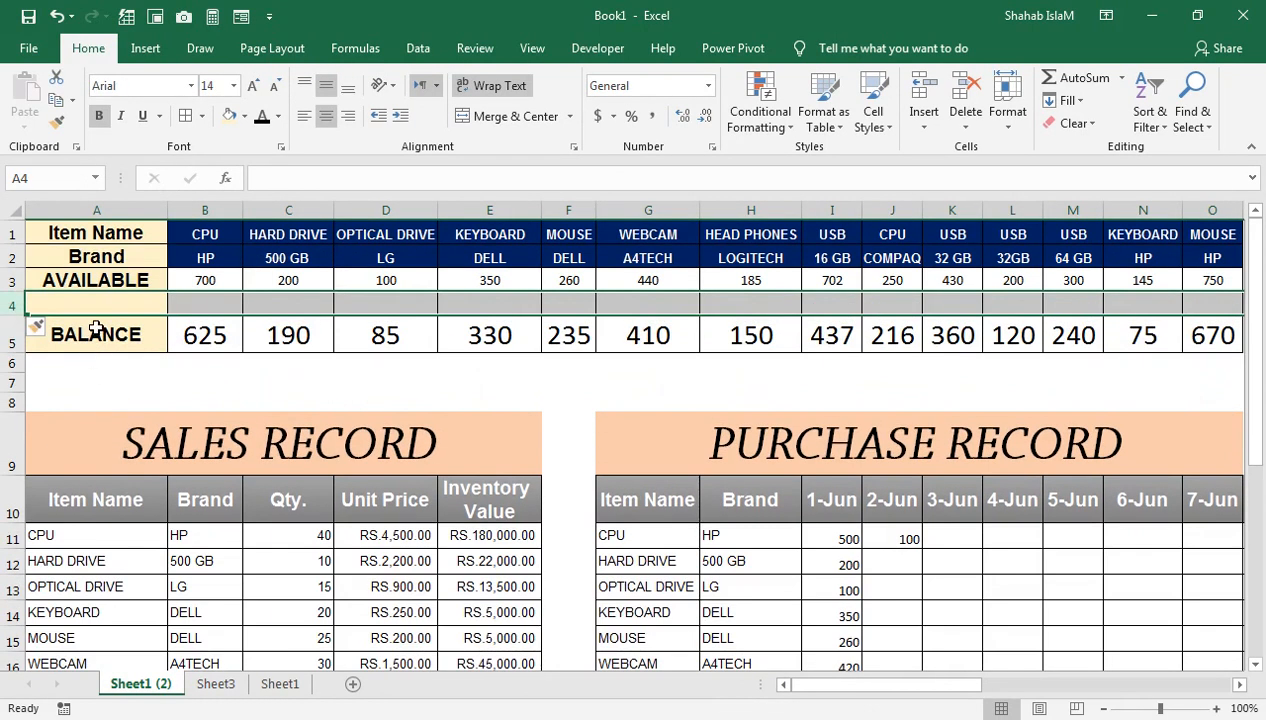
Step: Label the new row between AVAILABLE and BALANCE as T-SALES Q
type("T-SALES")
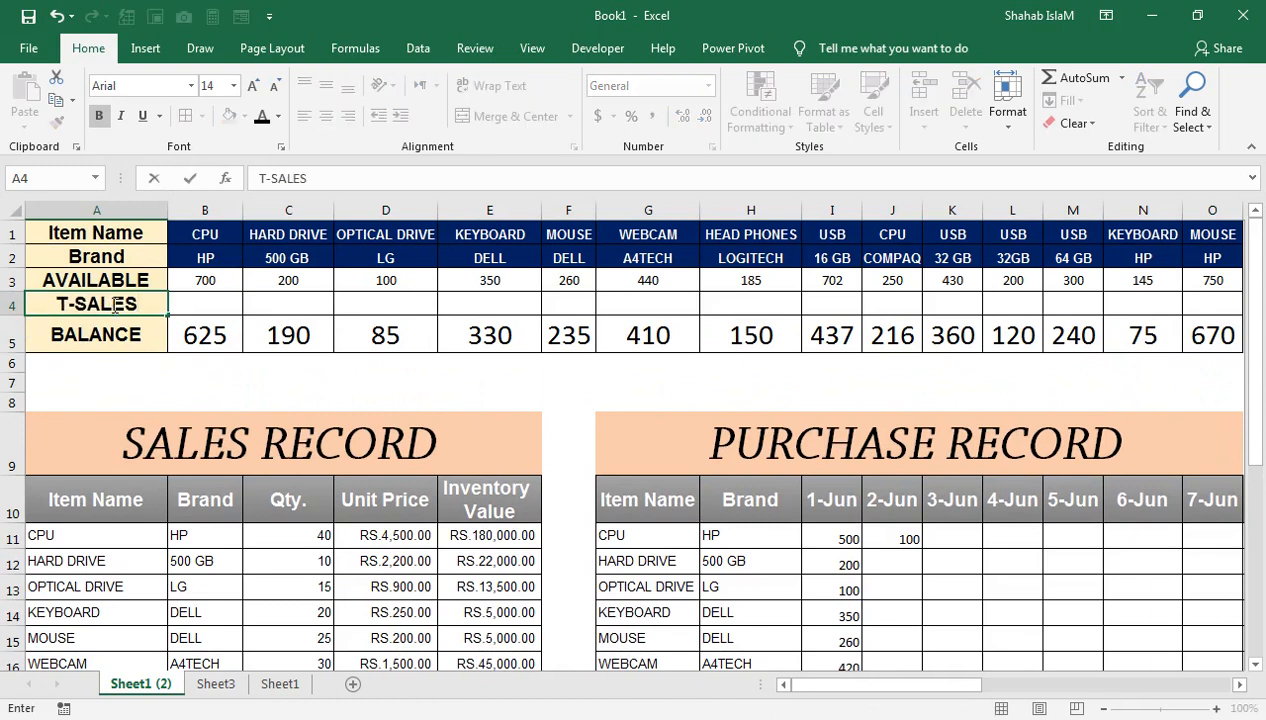
type(" Q")
key("Return")
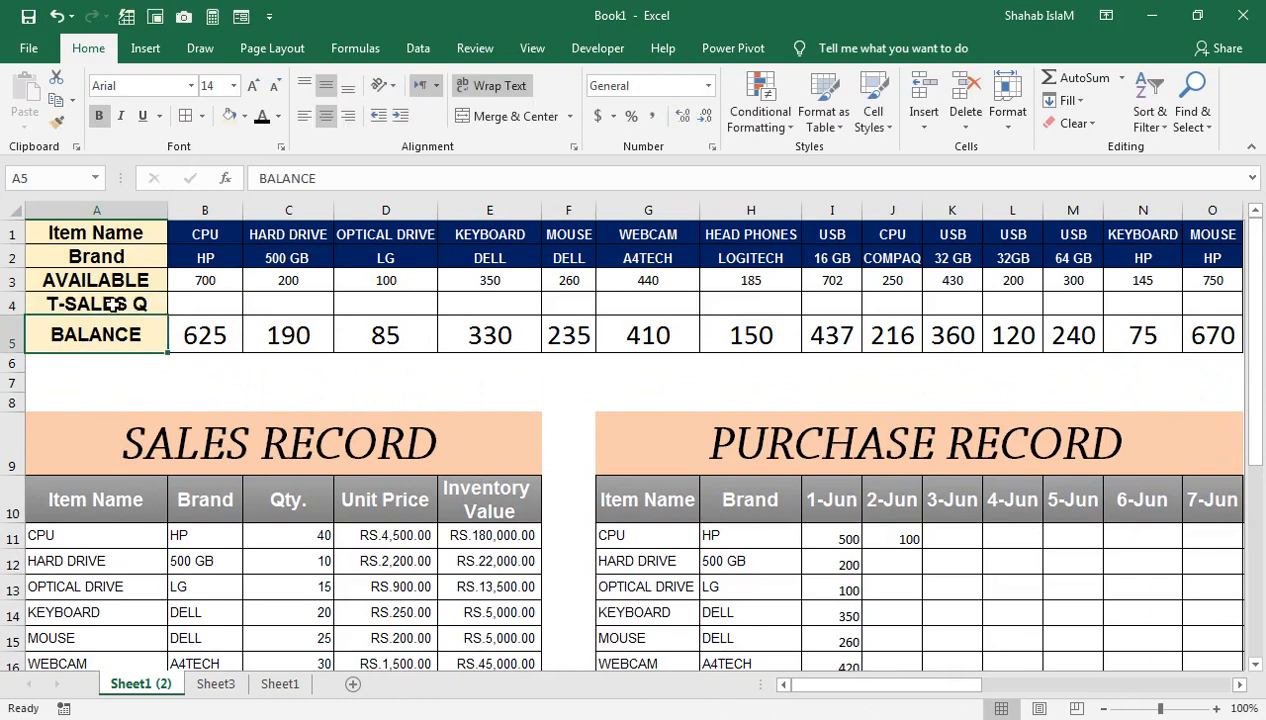
Step: Copy the SUMIFS part of the B5 BALANCE formula into B4 and put = before it to make it a formula
left_click(205, 335)
left_click_drag(286, 178, 757, 185)
key("ctrl+c")
key("Return")
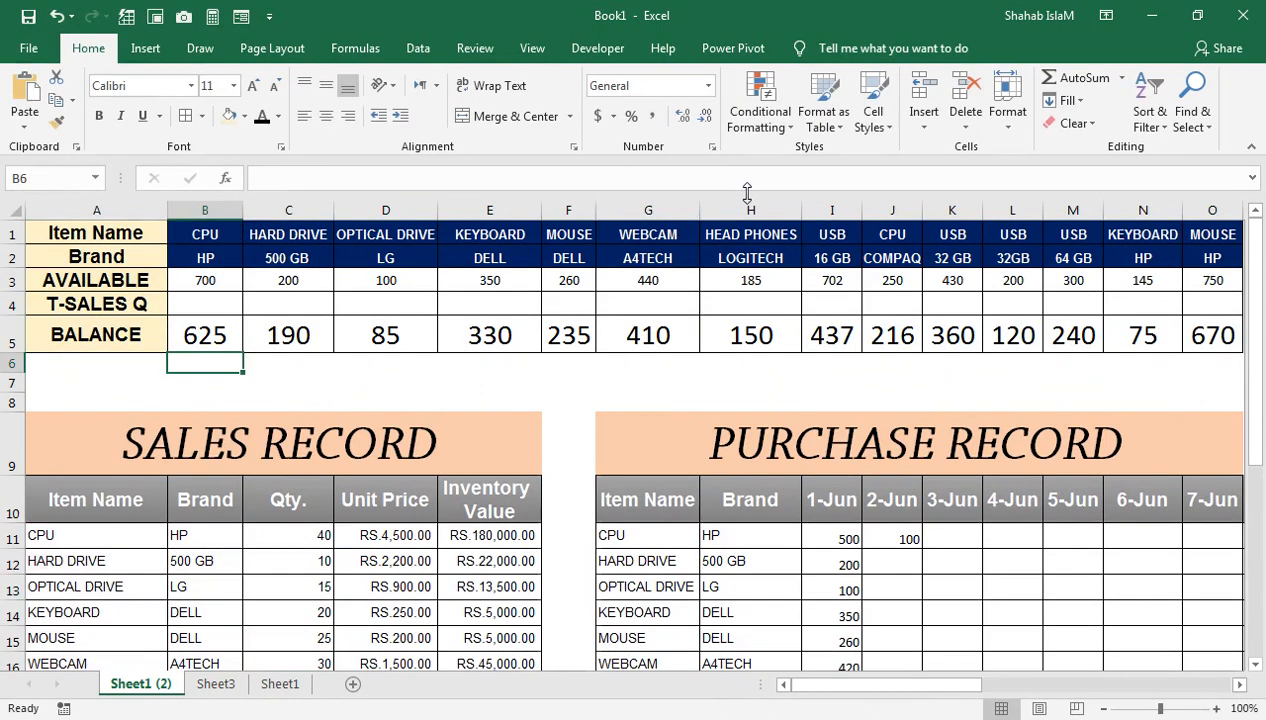
left_click(232, 303)
key("ctrl+v")
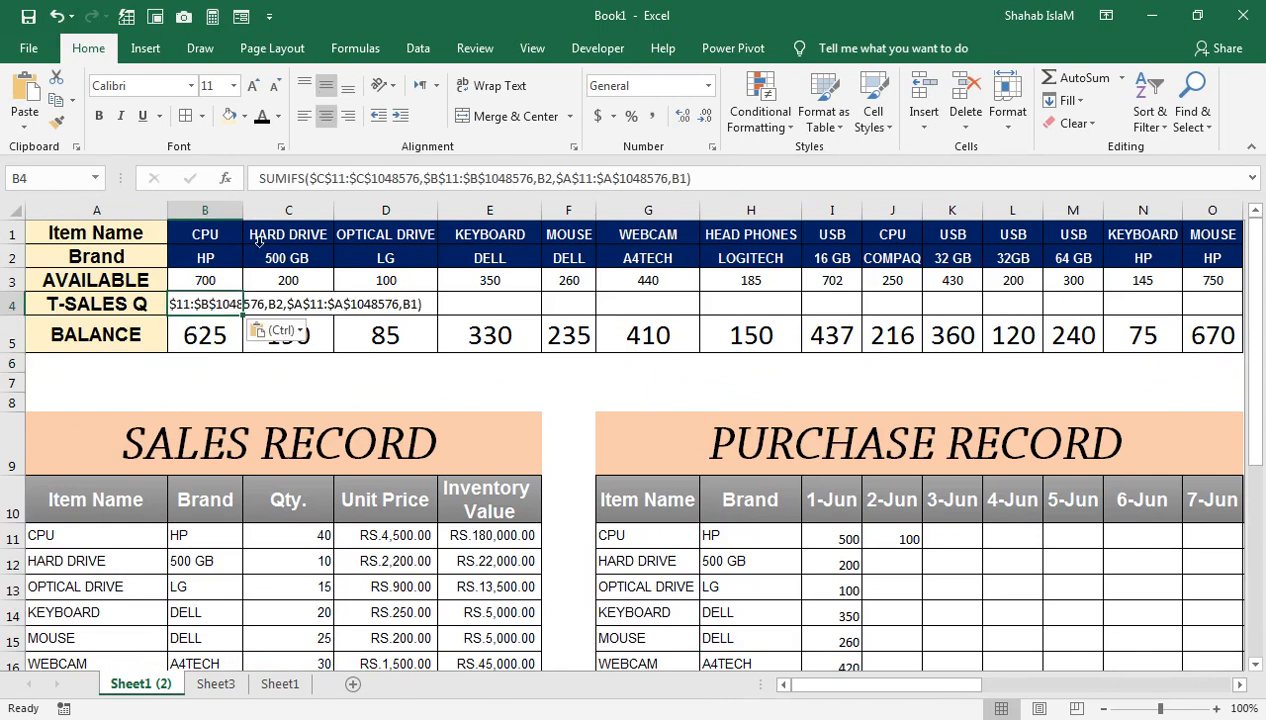
left_click(259, 177)
type("=")
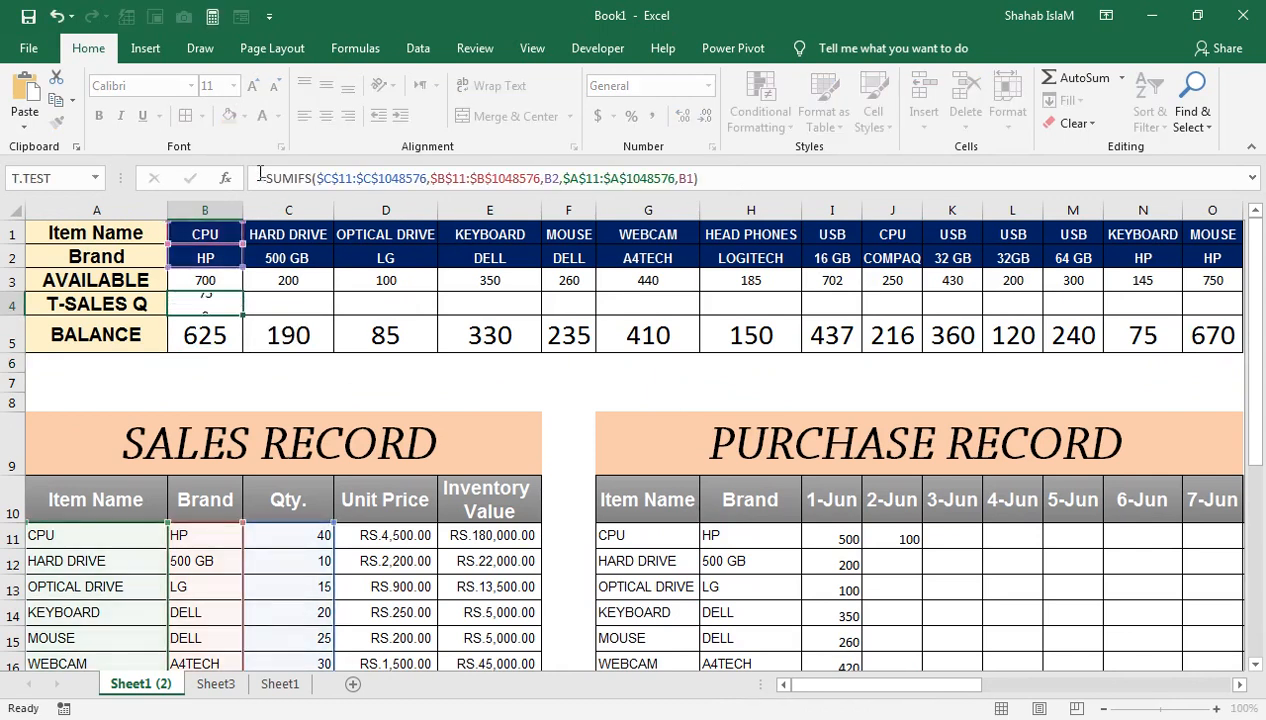
key("Return")
Step: Fill the T-SALES Q formula from B4 across all items through O4
left_click(232, 304)
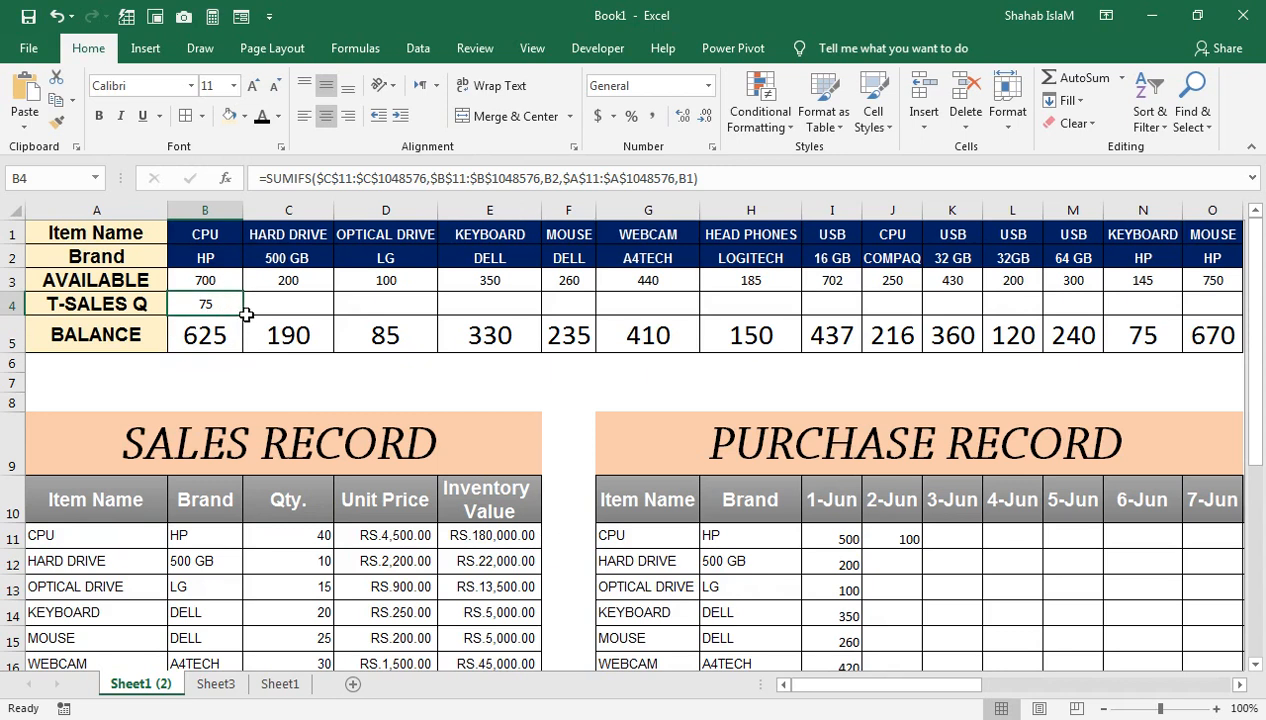
left_click_drag(240, 315, 975, 307)
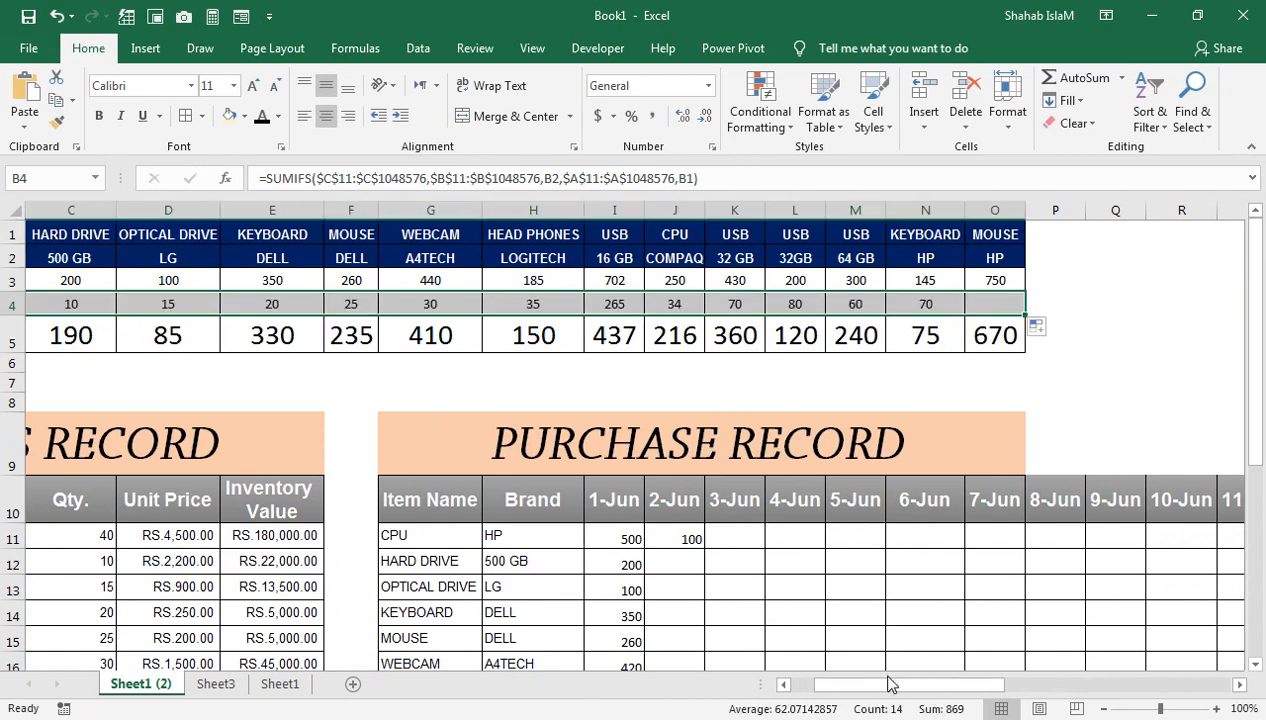
left_click_drag(893, 684, 834, 684)
Step: Replace the HP CPU's BALANCE formula in B5 with =B3-B4
left_click(232, 336)
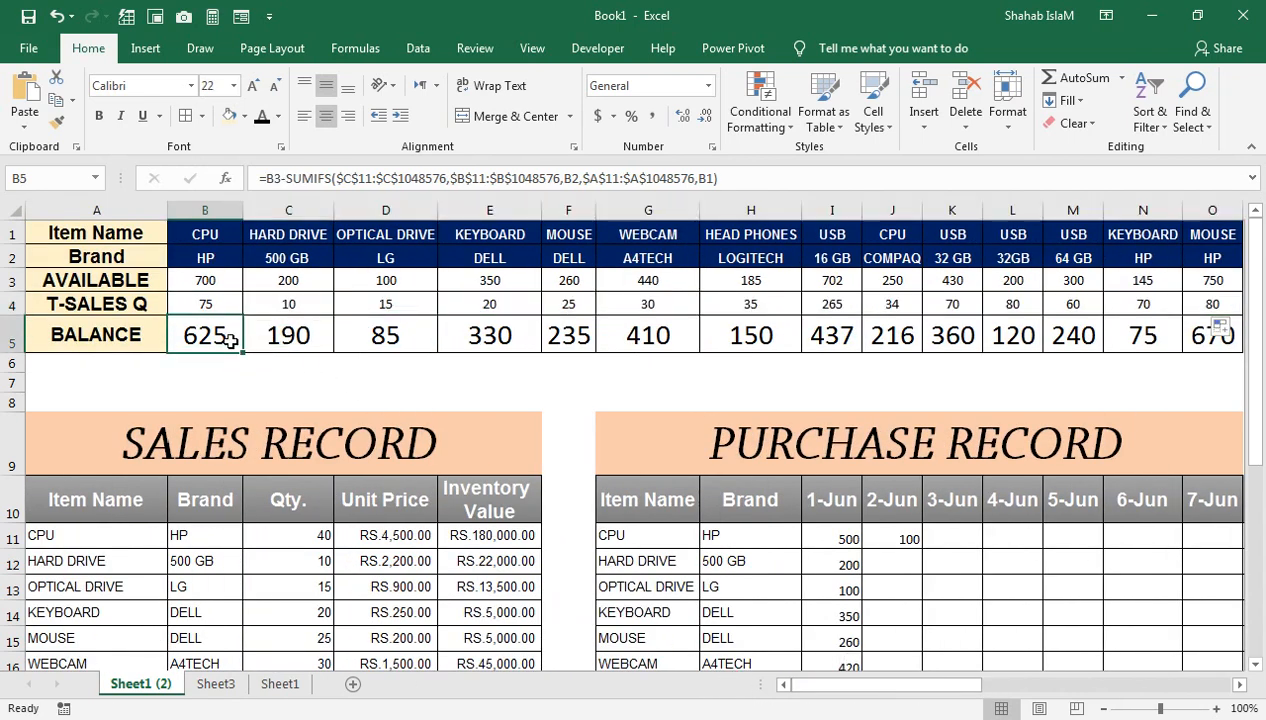
type("=B3-B4")
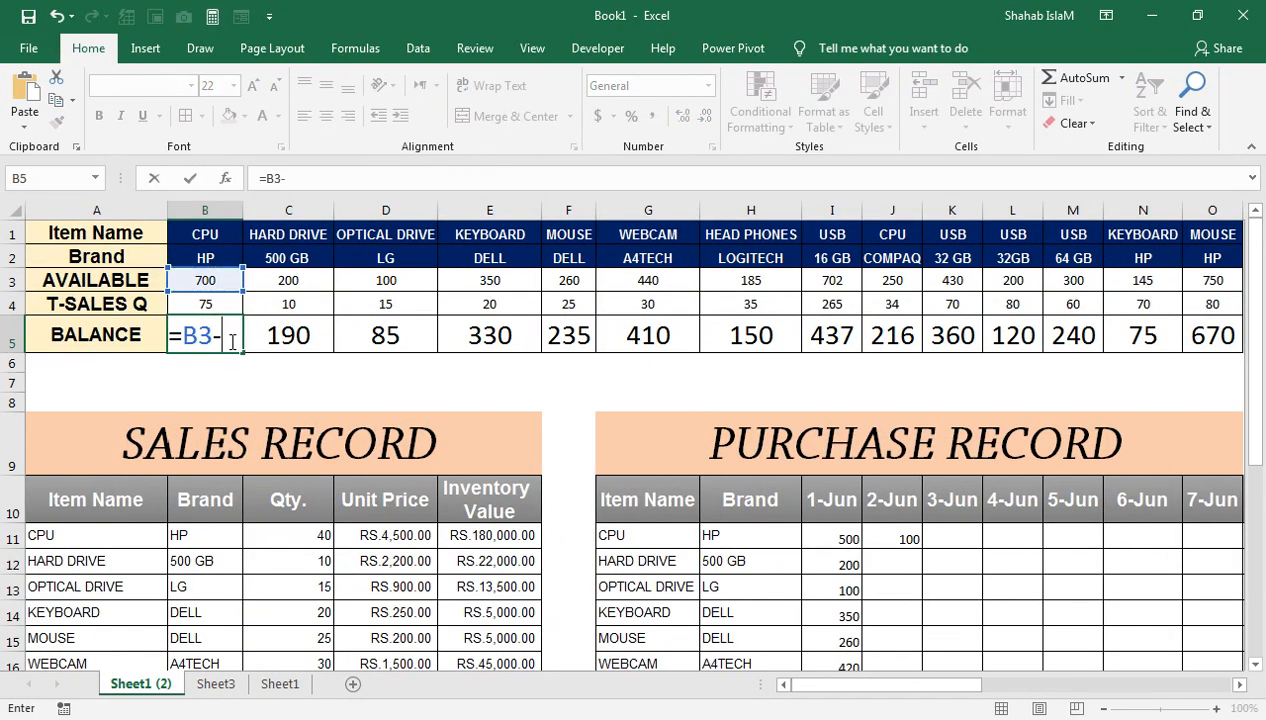
key("Return")
Step: Select the BALANCE cells B5:O5 across all items, and return to B5
left_click(230, 341)
key("shift+Right")
key("shift+Right")
key("shift+Right")
key("shift+Right")
key("shift+Right")
key("shift+Right")
key("shift+Right")
key("shift+Right")
key("shift+Right")
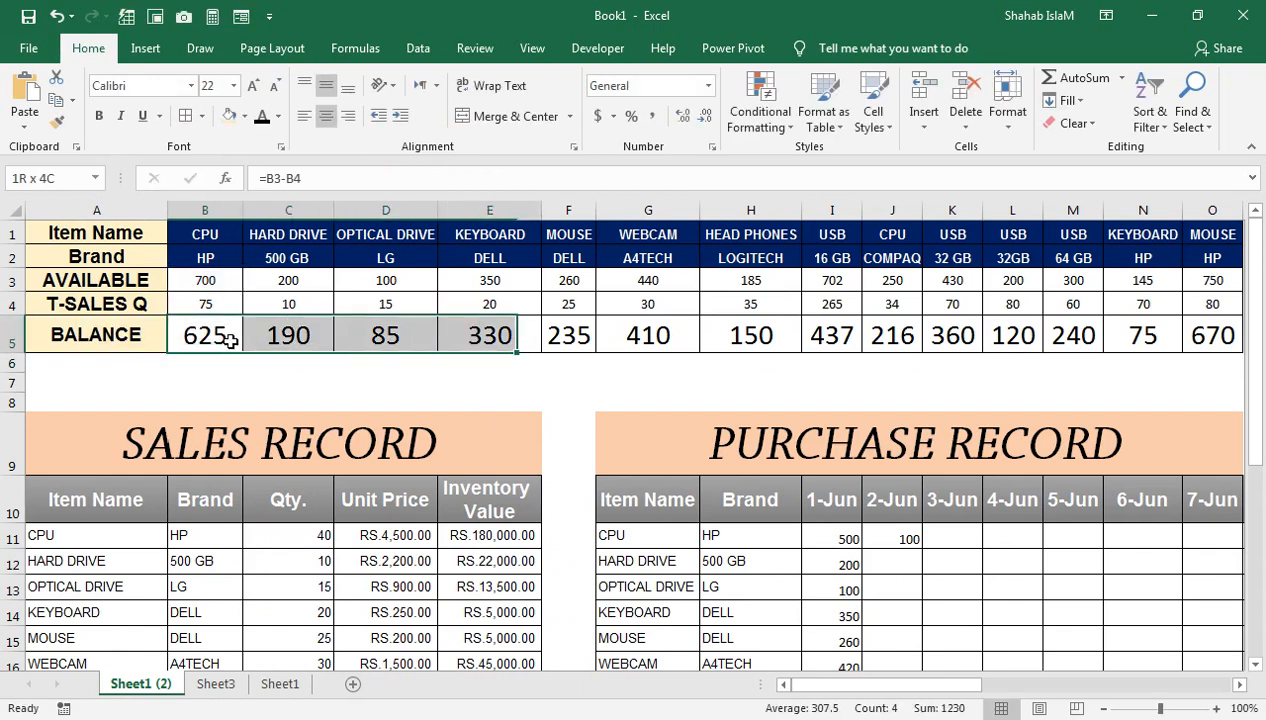
key("shift+Right")
key("shift+Right")
key("shift+Right")
key("shift+Right")
key("shift+Right")
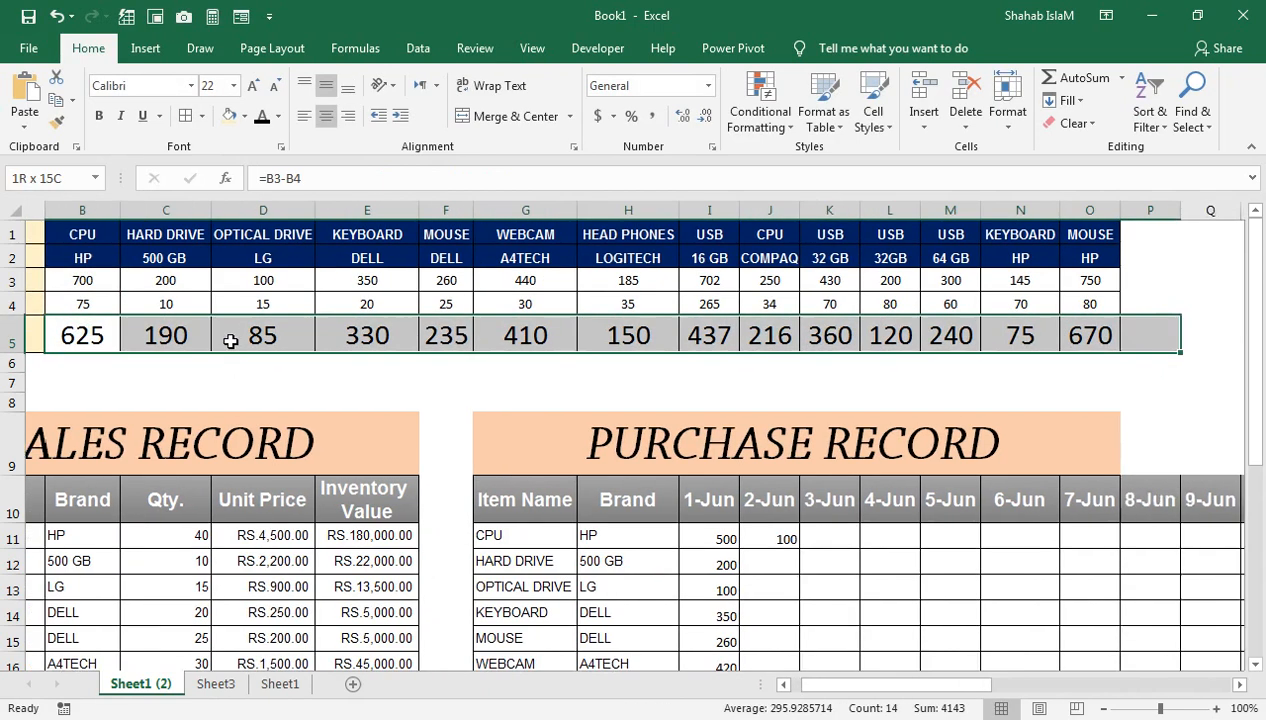
key("shift+Left")
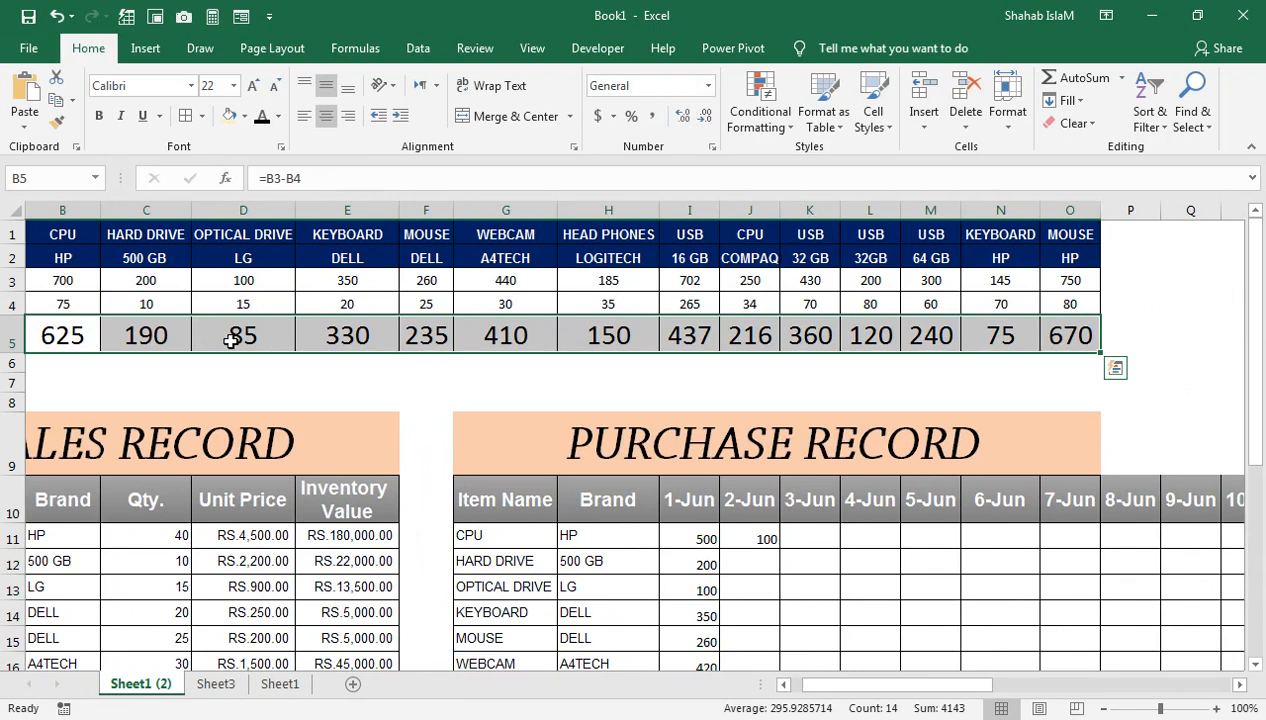
key("Left")
left_click(230, 341)
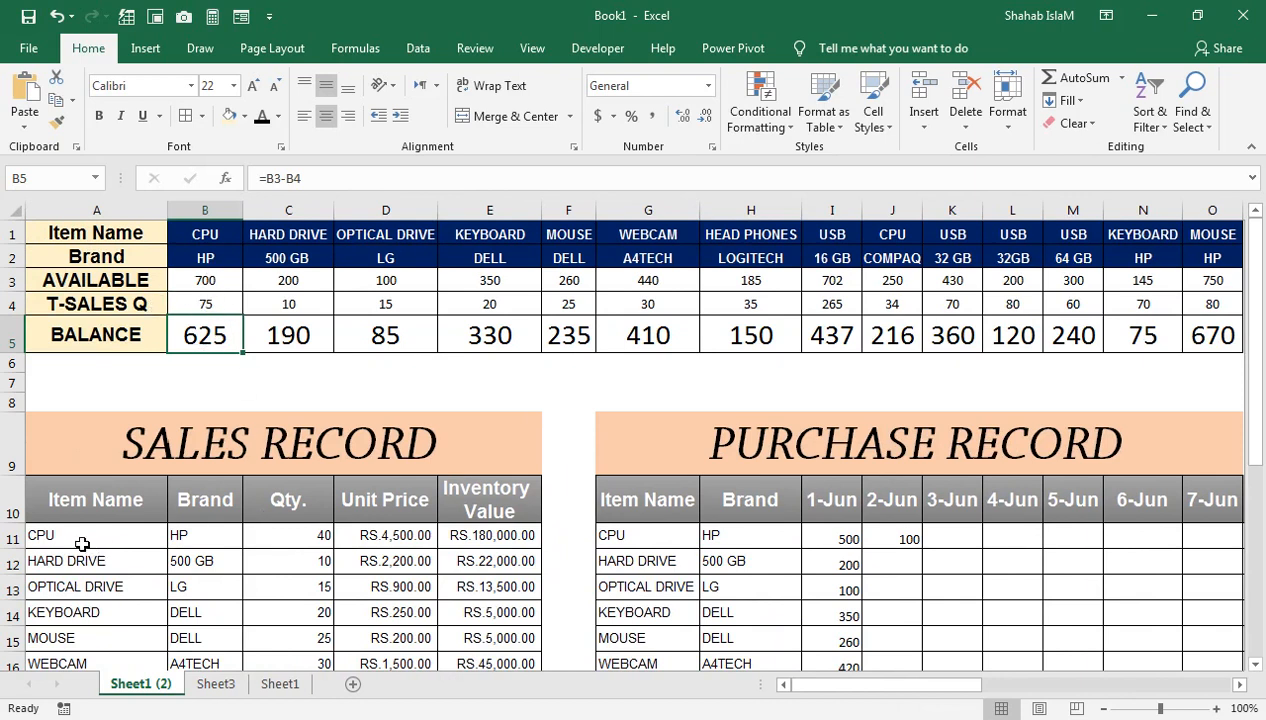
Step: Copy the HP CPU entry's item, brand and quantity from row 11 to row 31, and set the new quantity to 300
left_click_drag(76, 540, 267, 547)
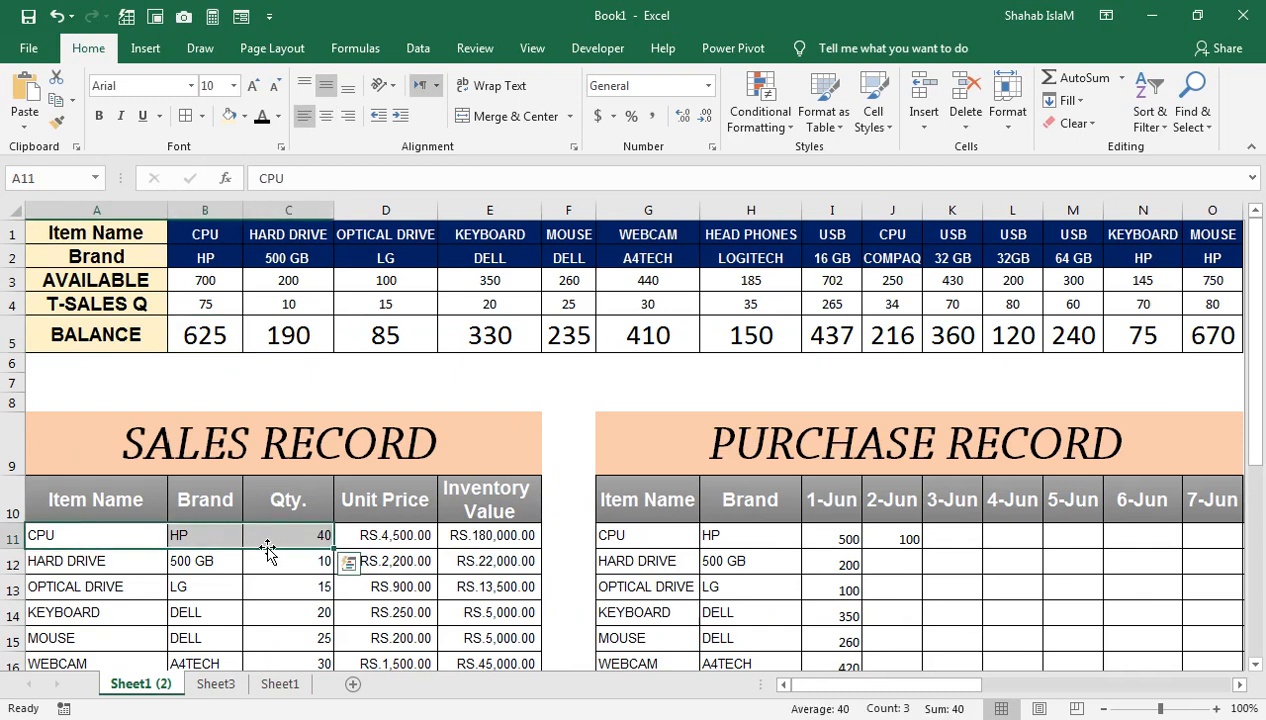
key("ctrl+c")
scroll(265, 550, "down", 5)
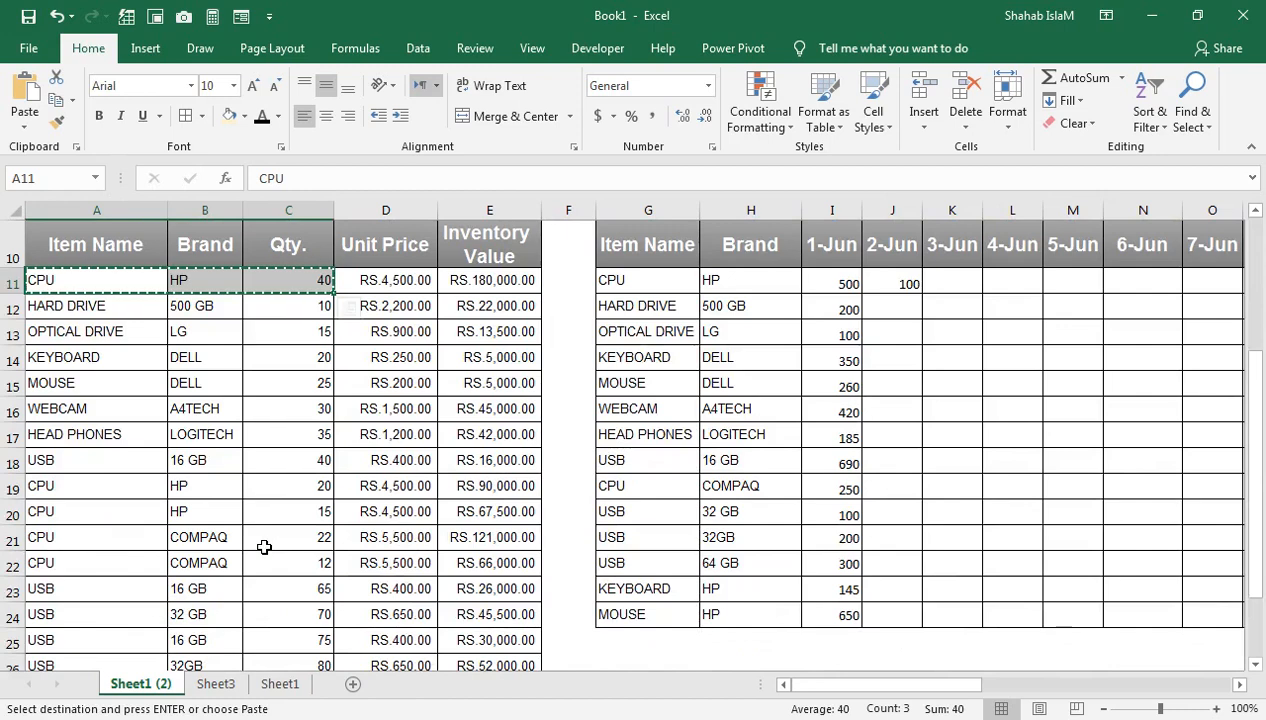
left_click(52, 618)
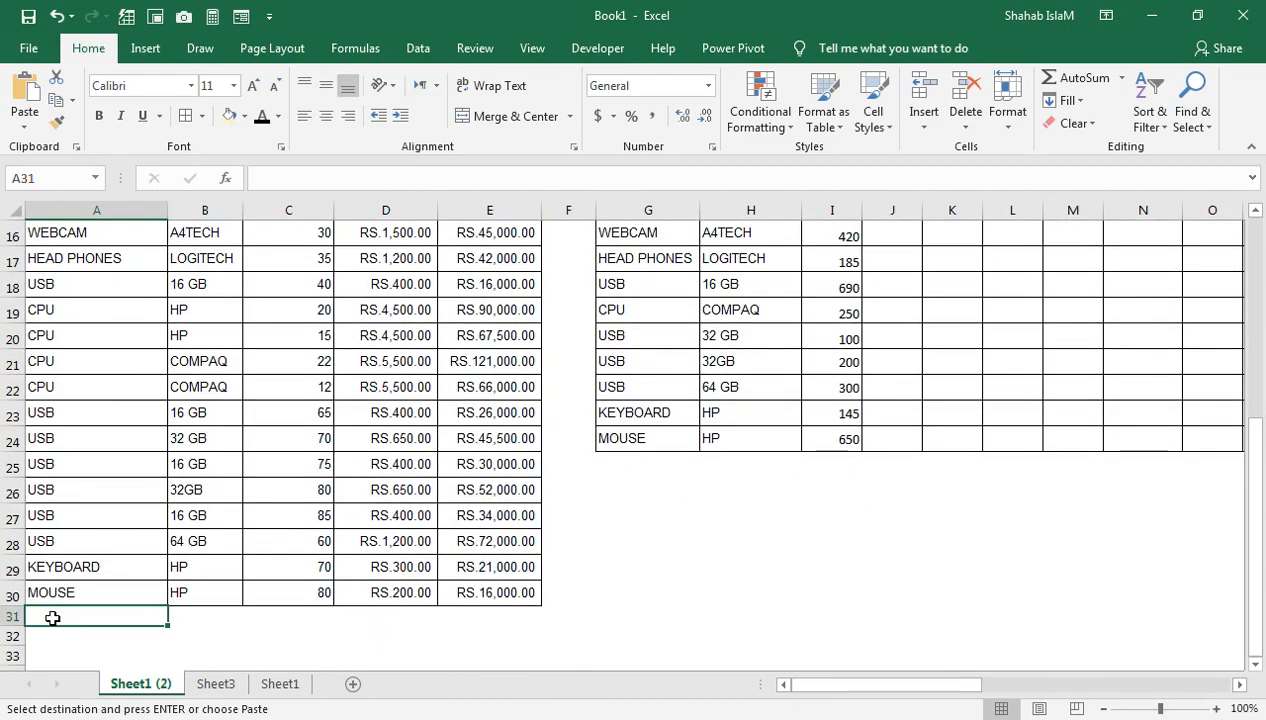
key("ctrl+v")
left_click(281, 622)
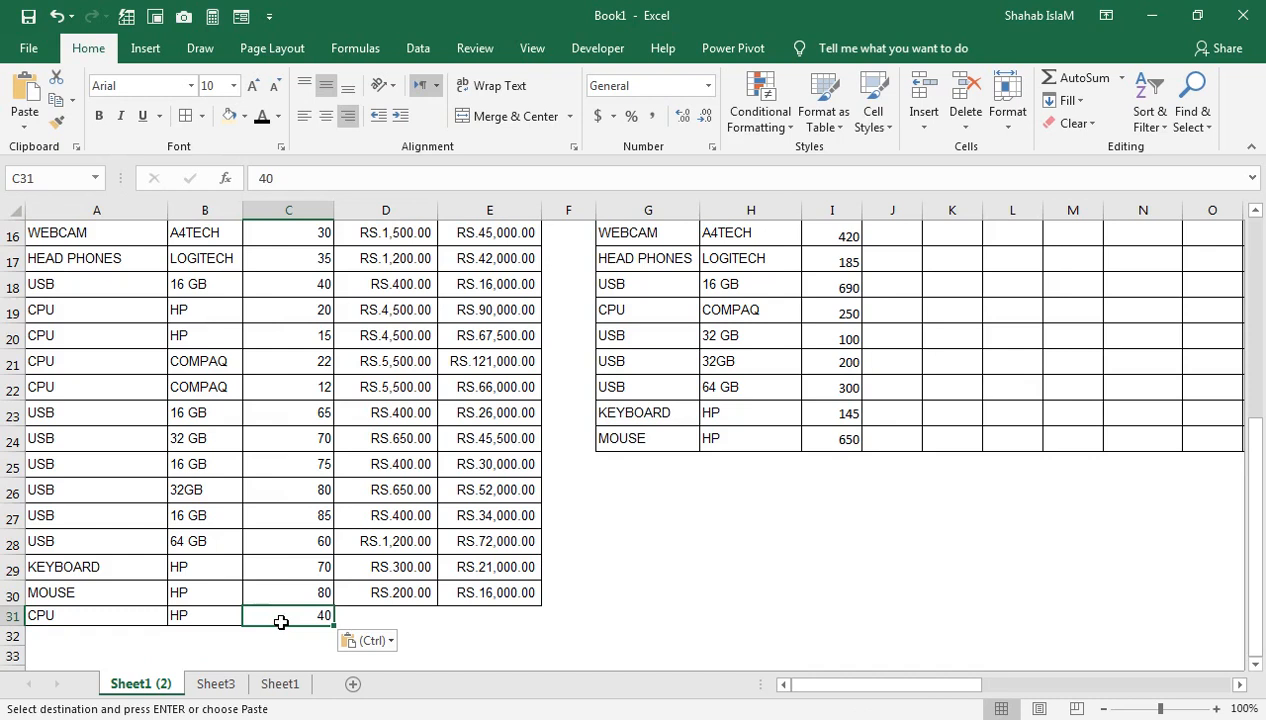
type("300")
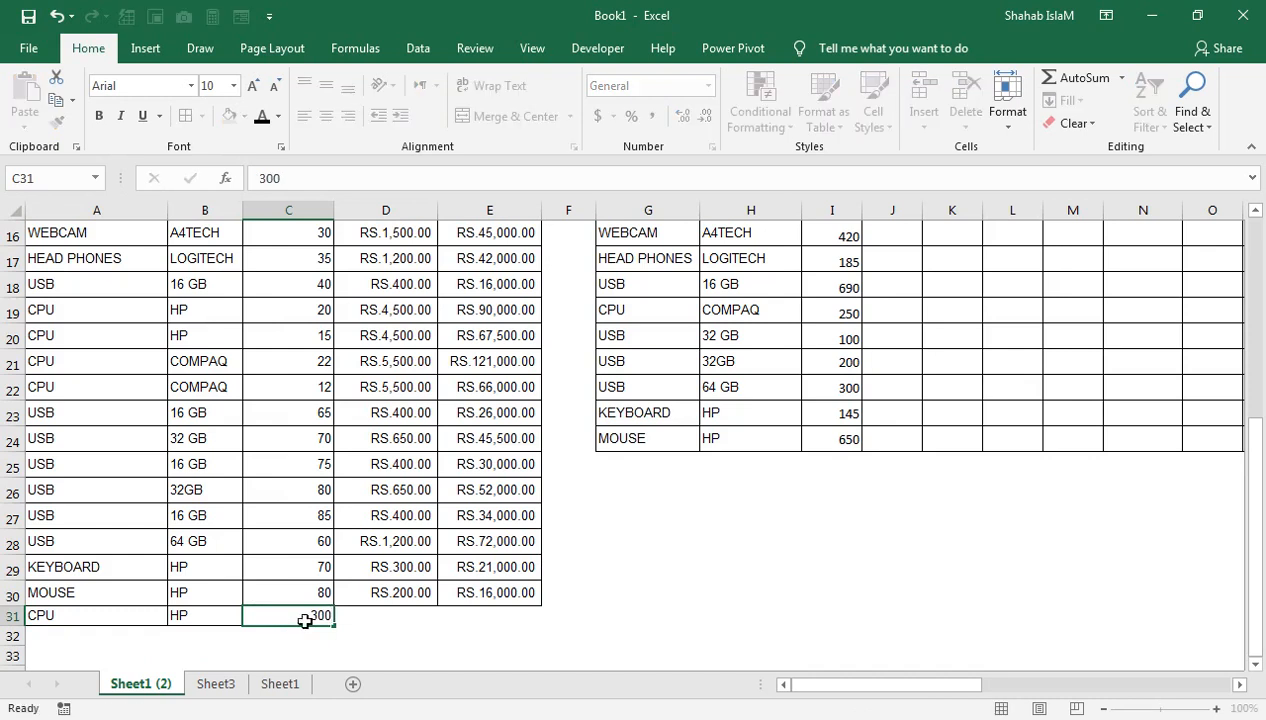
Step: Copy the HP CPU's unit price from D11 into D31 for the new sale
left_click(405, 590)
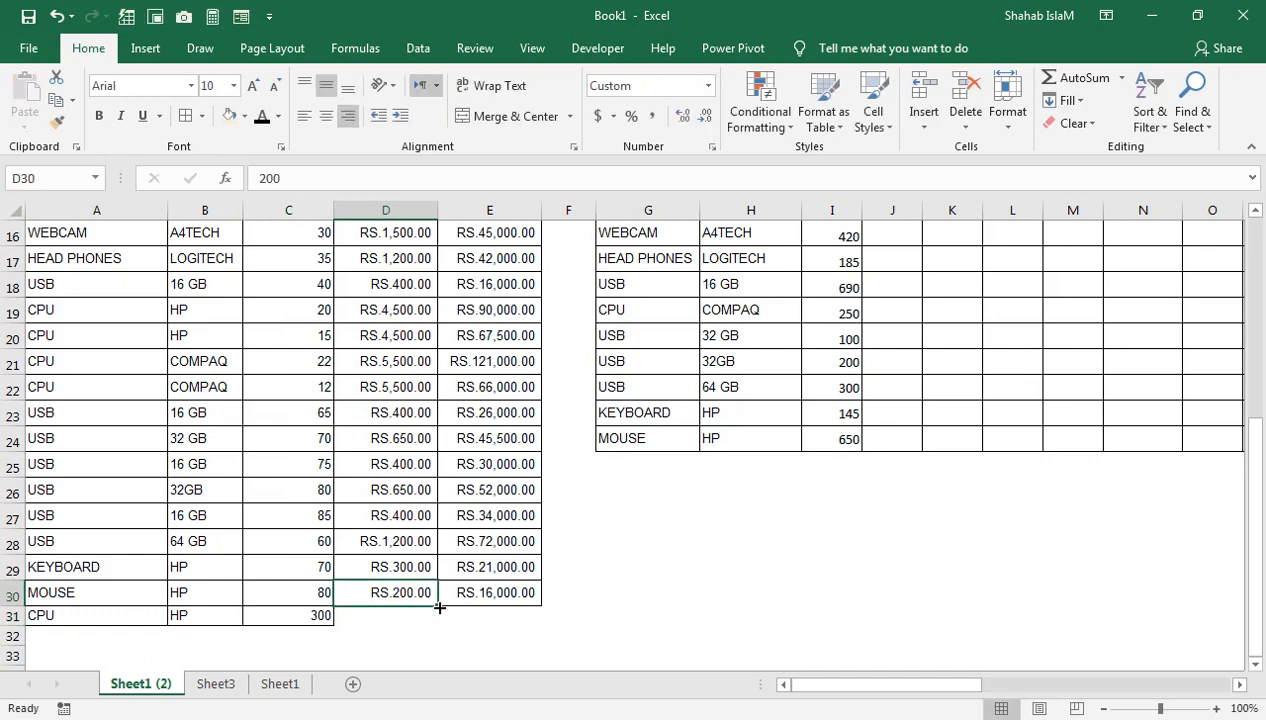
scroll(439, 600, "up", 2)
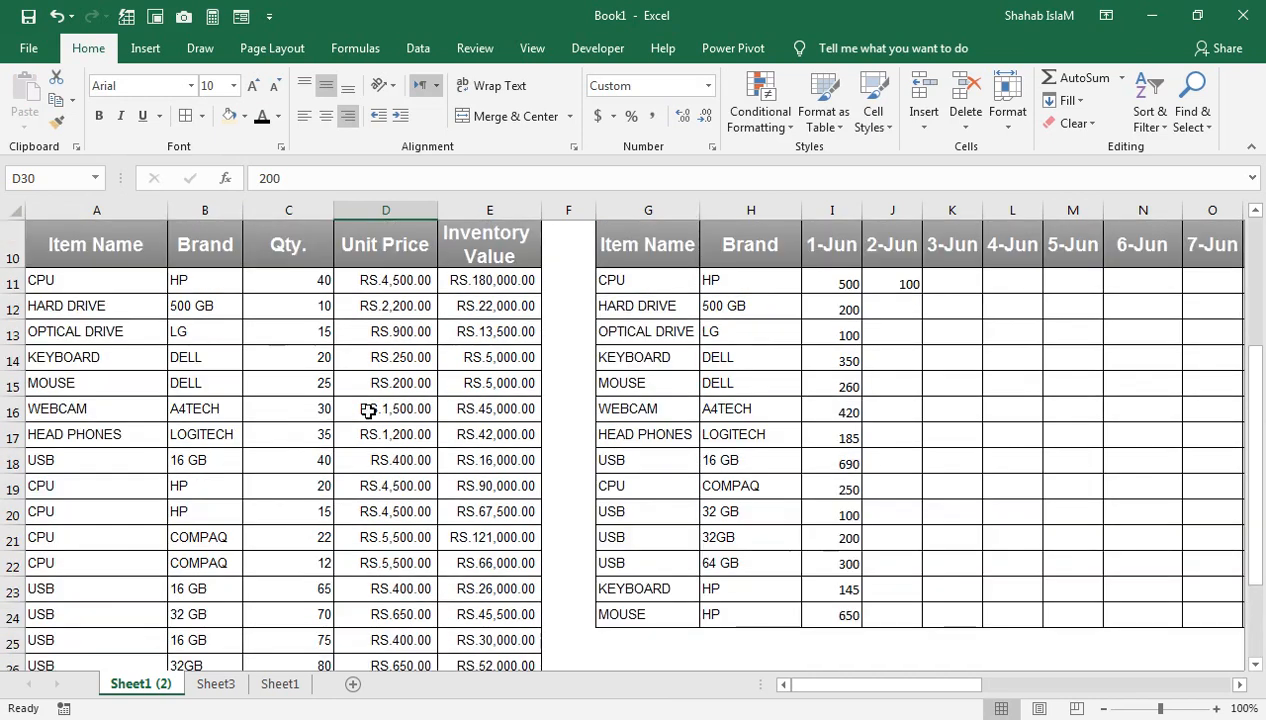
left_click(389, 281)
key("ctrl+c")
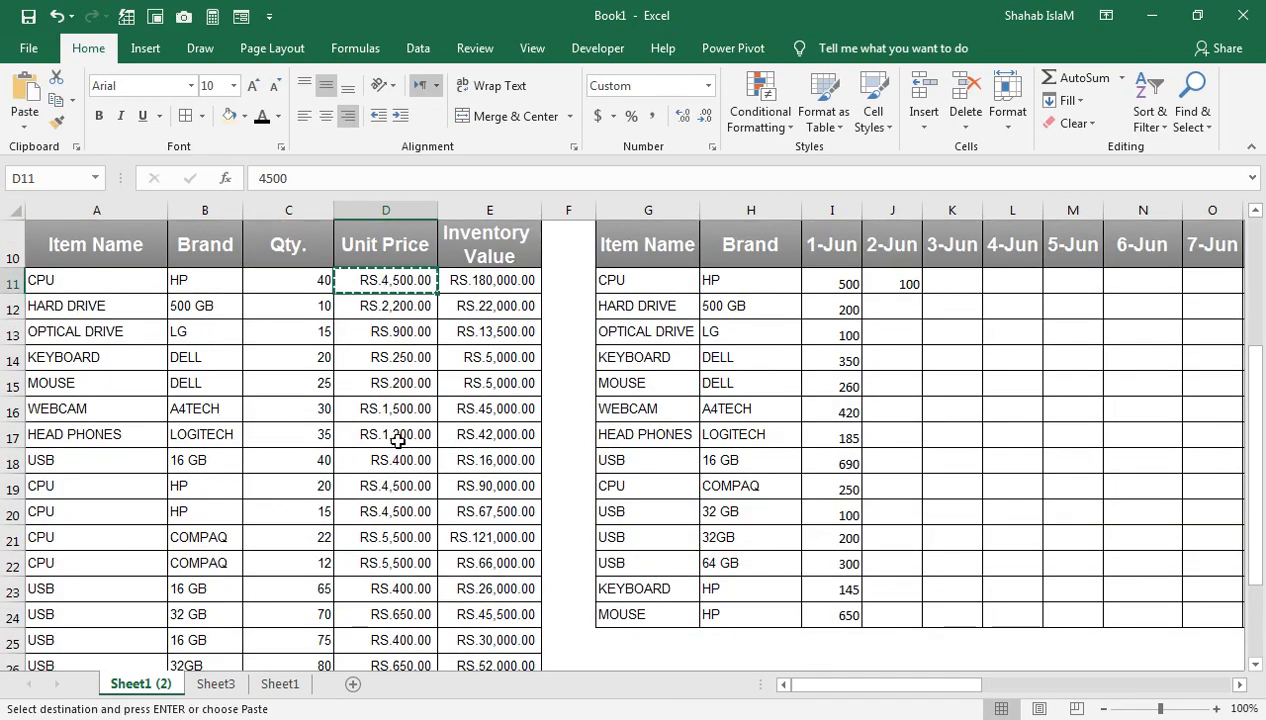
scroll(395, 437, "down", 2)
left_click(394, 610)
key("ctrl+v")
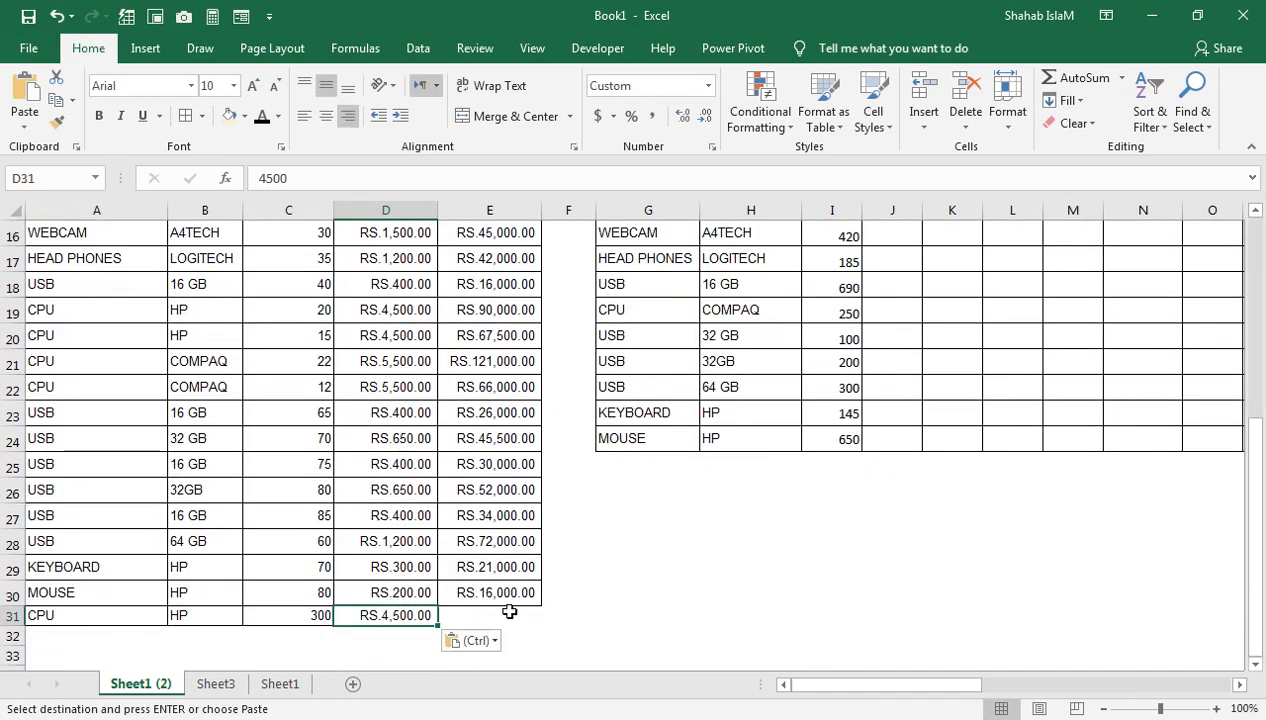
Step: Extend the Inventory Value formula from E30 to E31, and autofit column E's width
left_click(533, 600)
left_click_drag(538, 605, 540, 620)
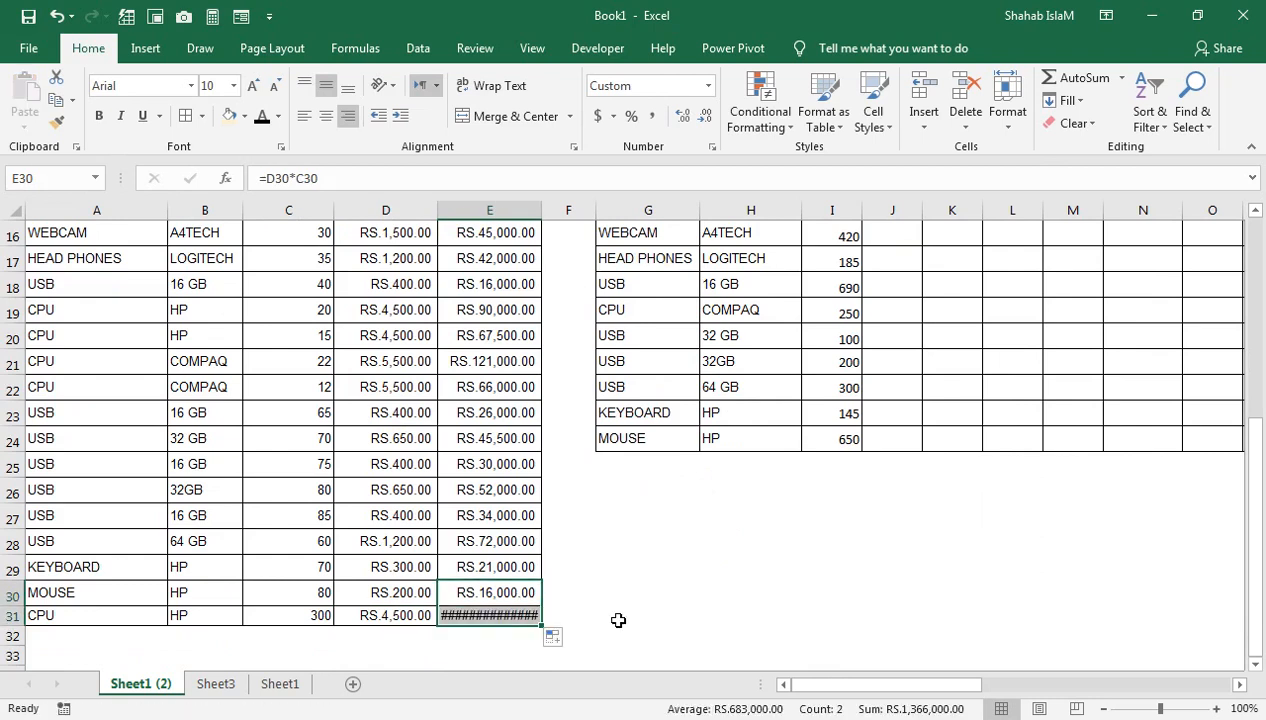
double_click(541, 210)
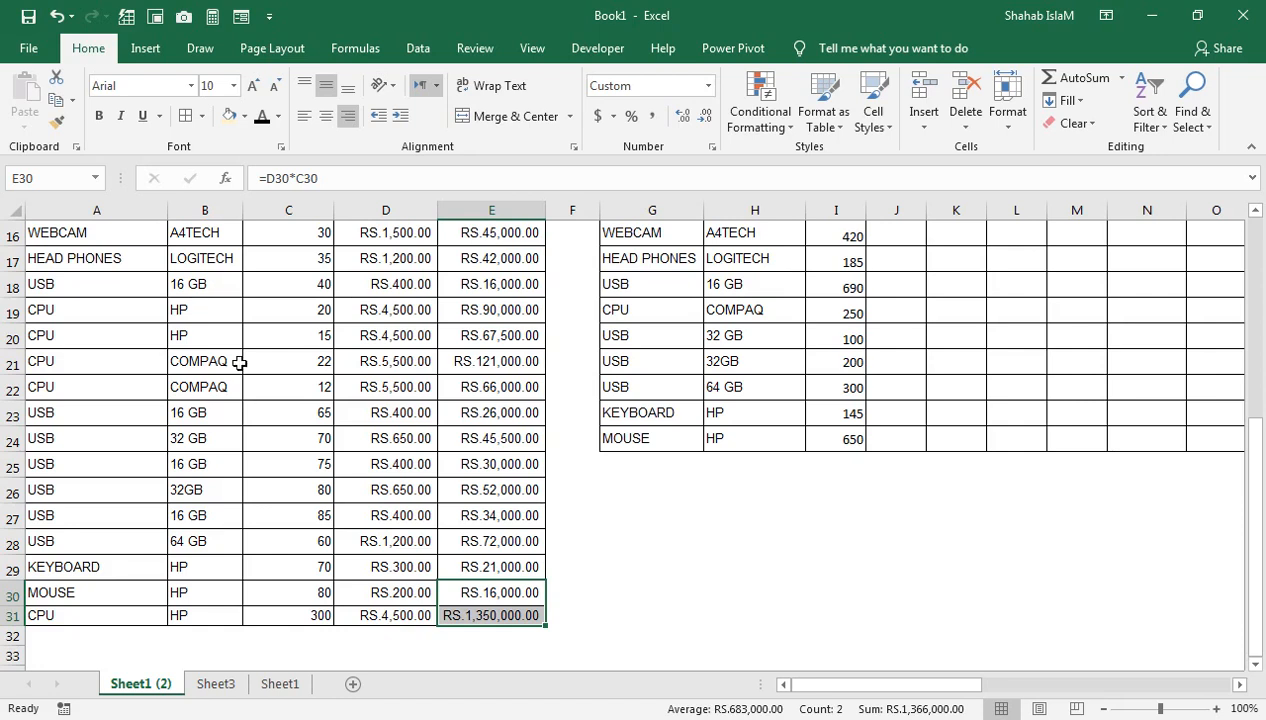
scroll(305, 408, "up", 5)
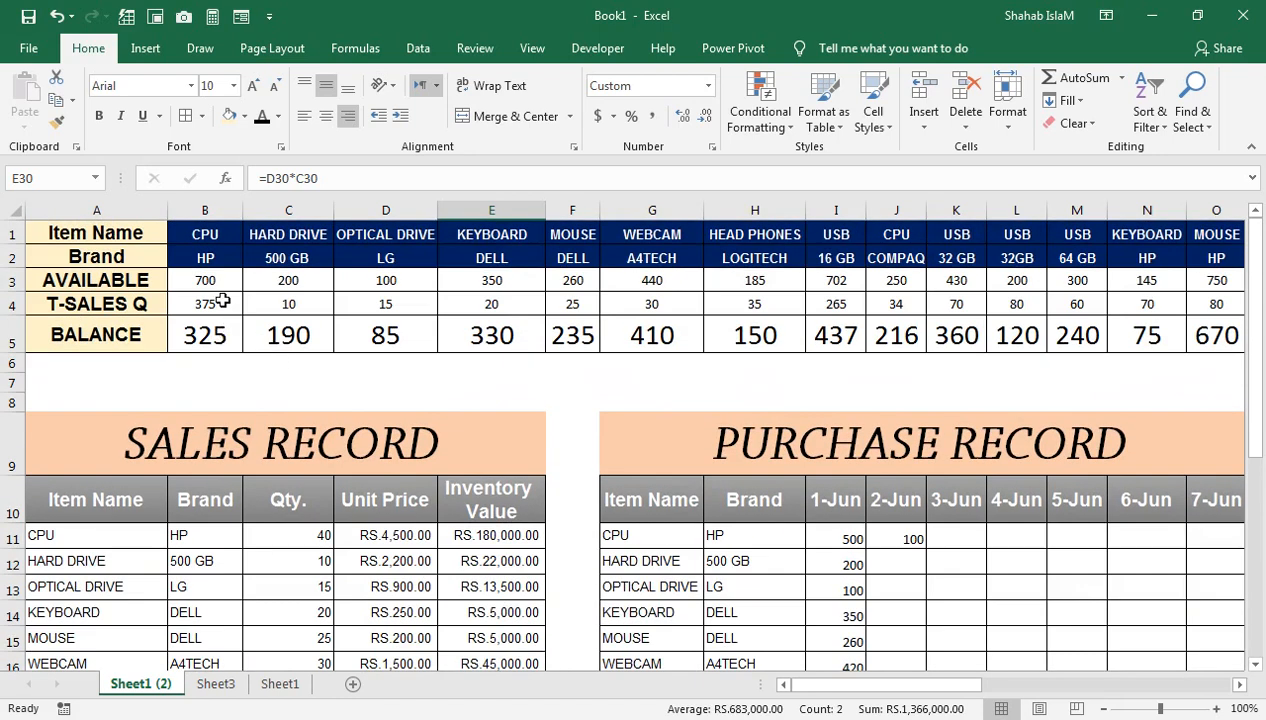
Step: Undo the column E width change and all entries of the added HP CPU sale in row 31, checking the summary rows
key("ctrl+z")
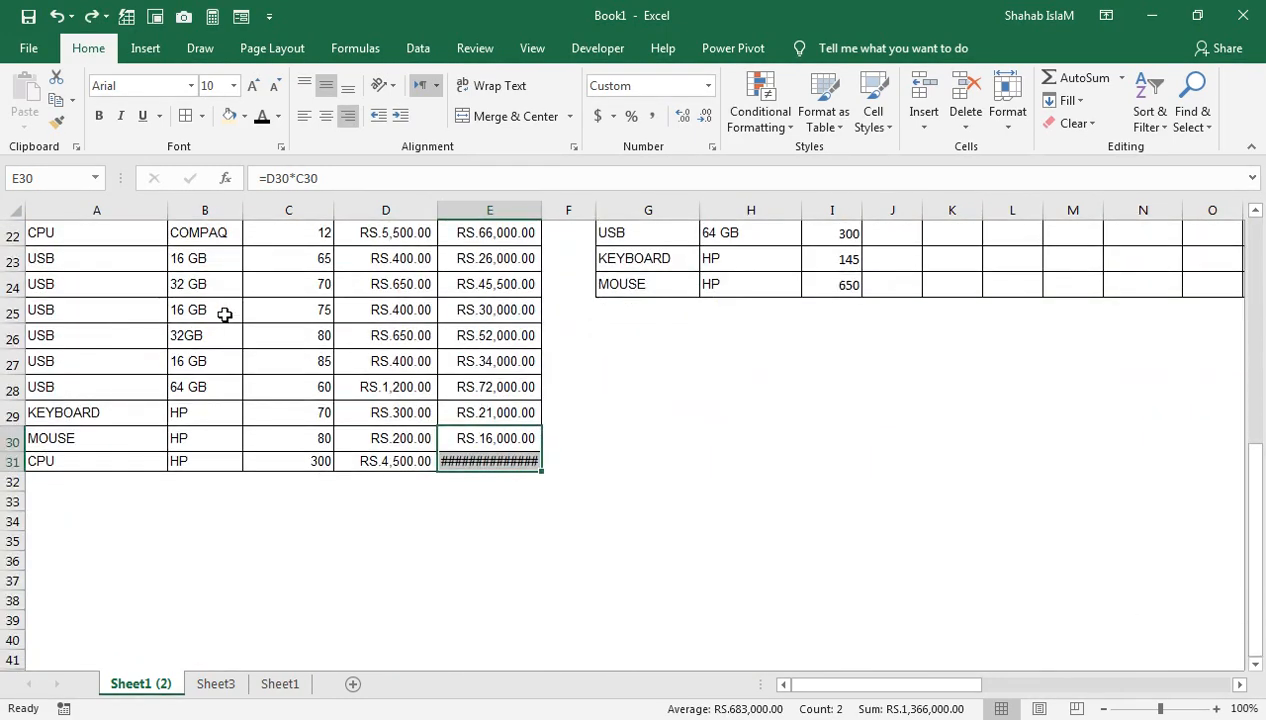
scroll(225, 315, "up", 7)
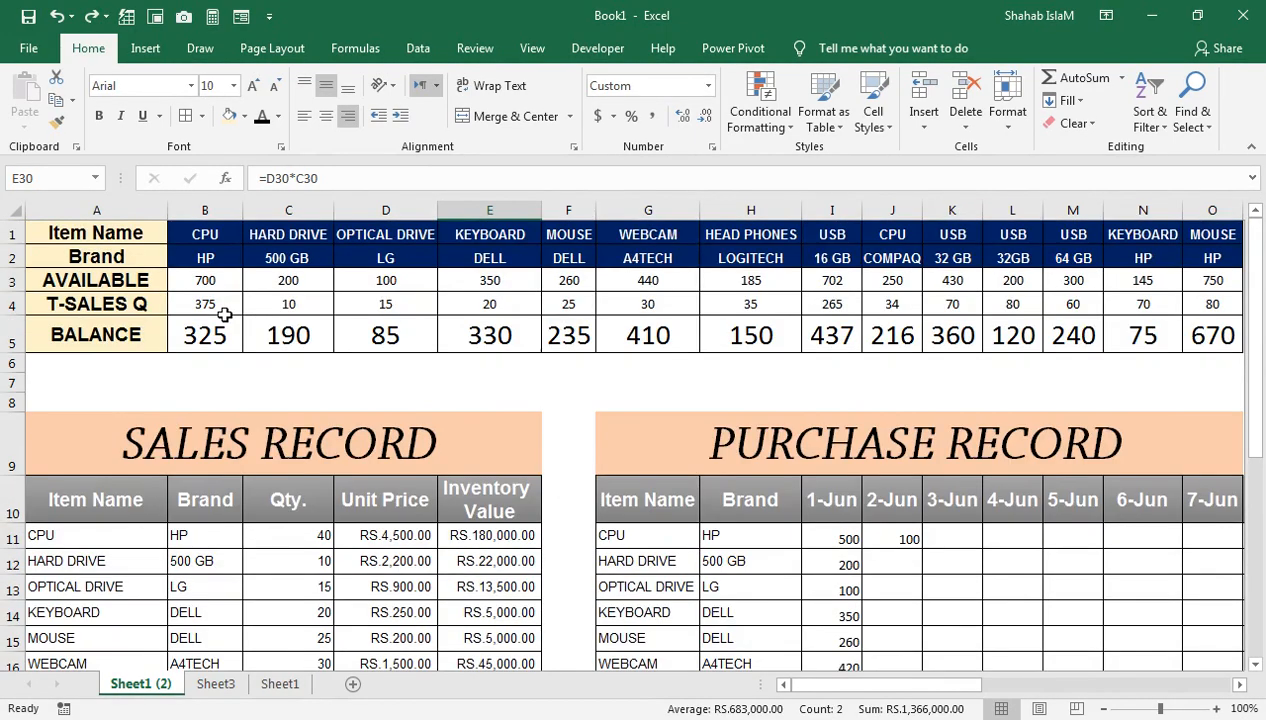
scroll(225, 315, "down", 7)
key("ctrl+z")
key("ctrl+z")
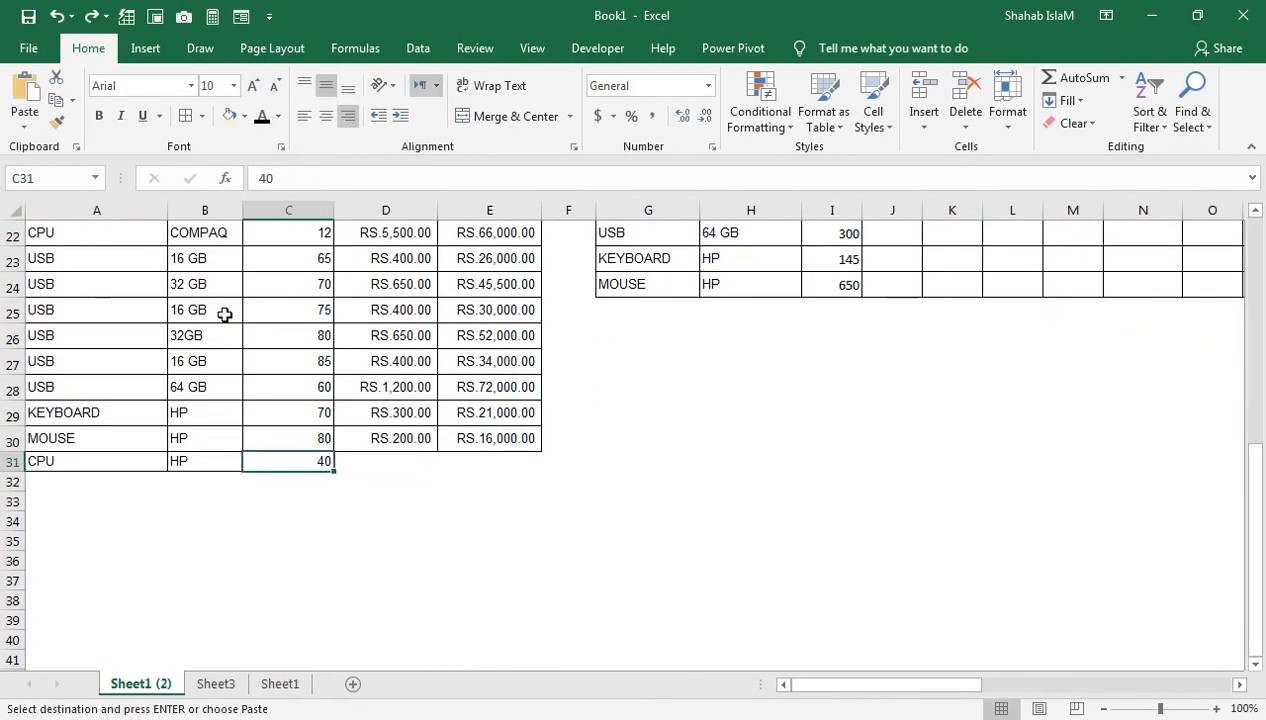
scroll(225, 315, "up", 5)
scroll(225, 315, "up", 2)
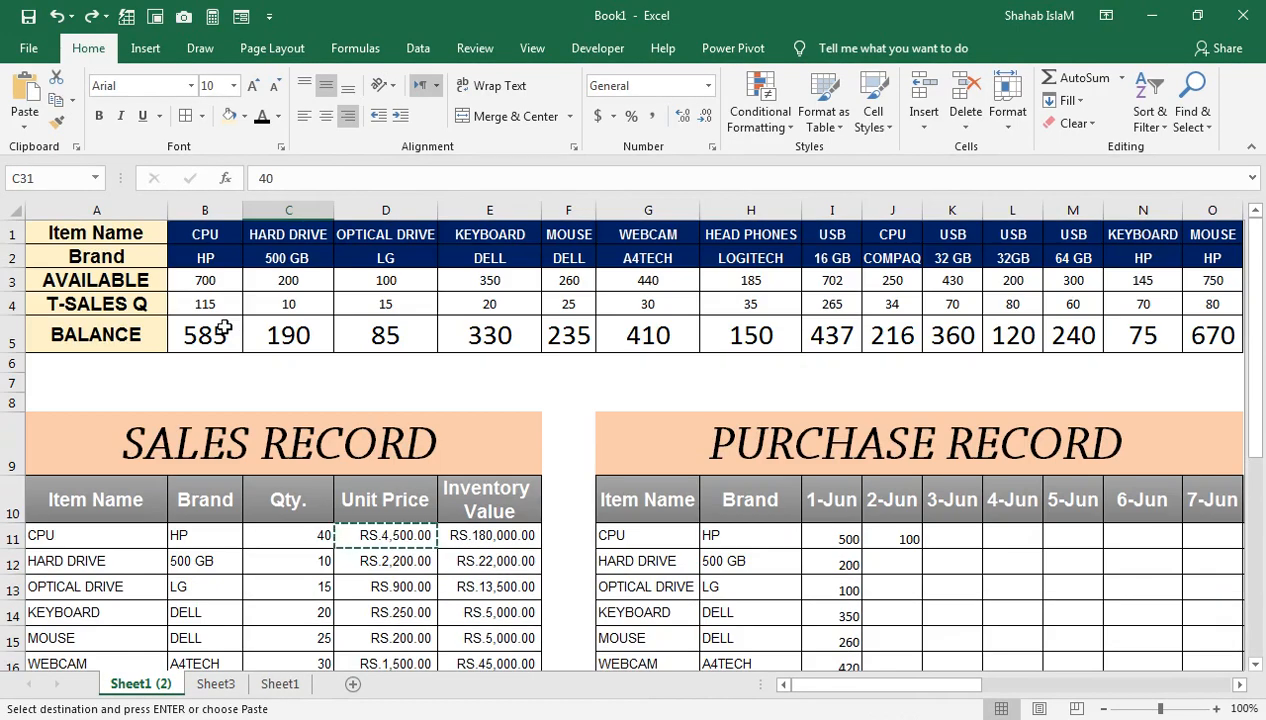
key("ctrl+z")
scroll(223, 330, "up", 7)
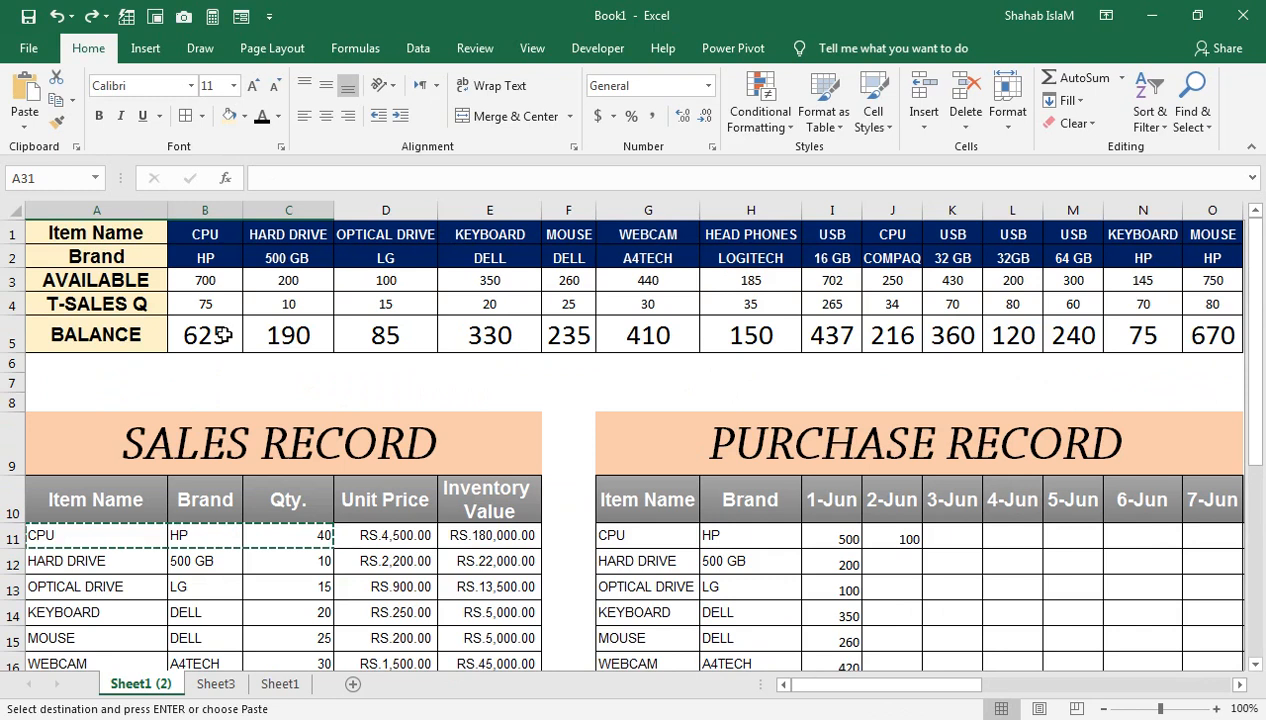
Step: Redo all entries of the added HP CPU sale in row 31, and check the HP CPU's balance in B5
key("ctrl+y")
key("ctrl+y")
key("ctrl+y")
key("ctrl+y")
key("ctrl+y")
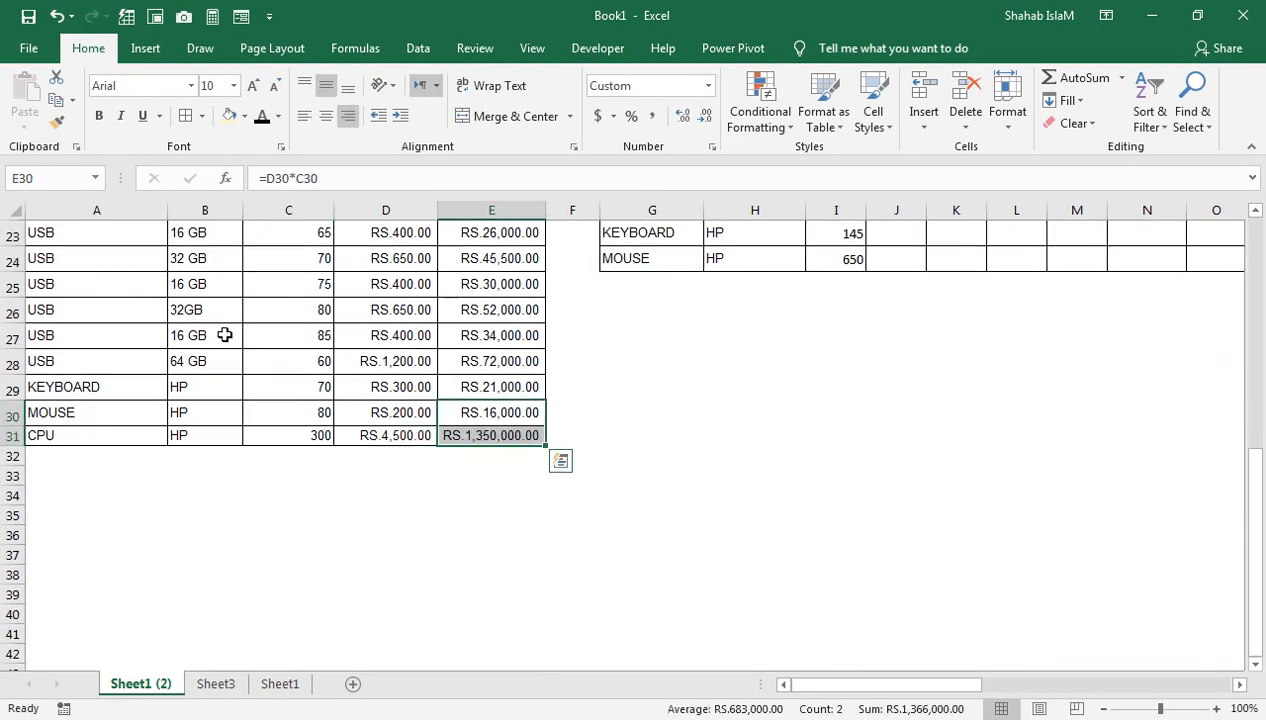
scroll(225, 335, "up", 7)
left_click(223, 335)
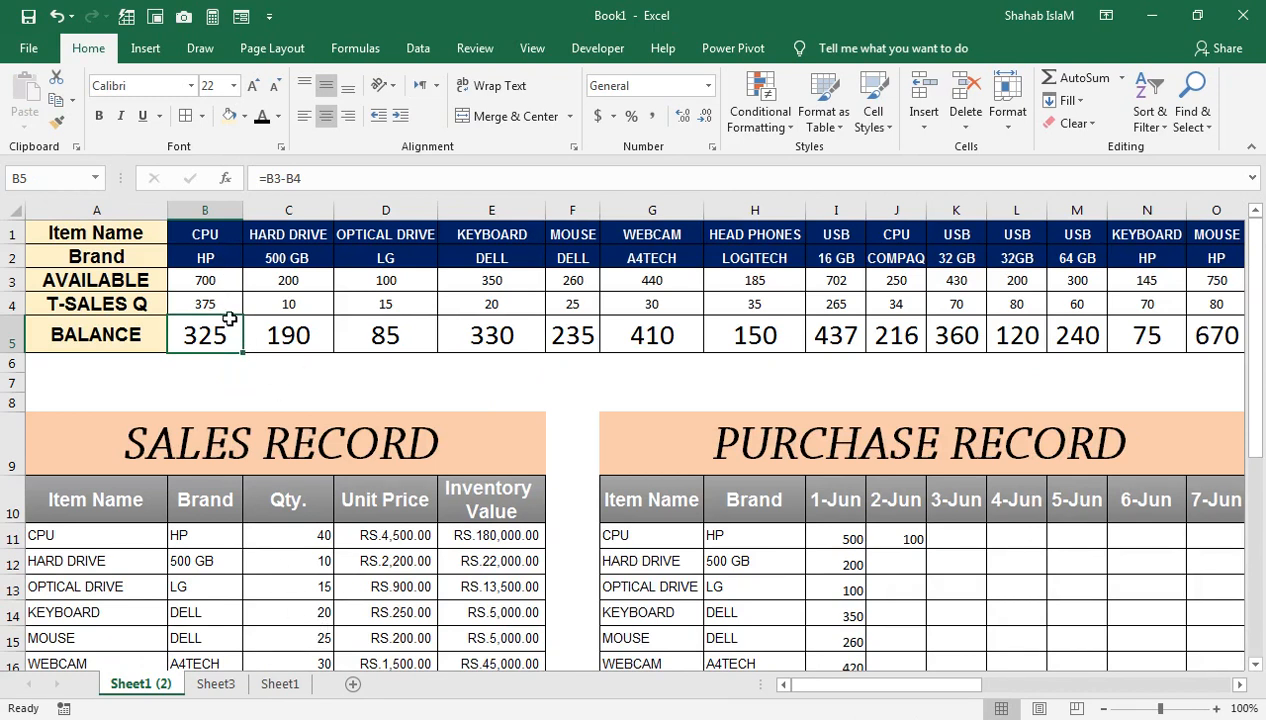
Step: Create a Less Than highlight rule with threshold 100 for the balance cells B5:O5
left_click_drag(750, 521, 1133, 527)
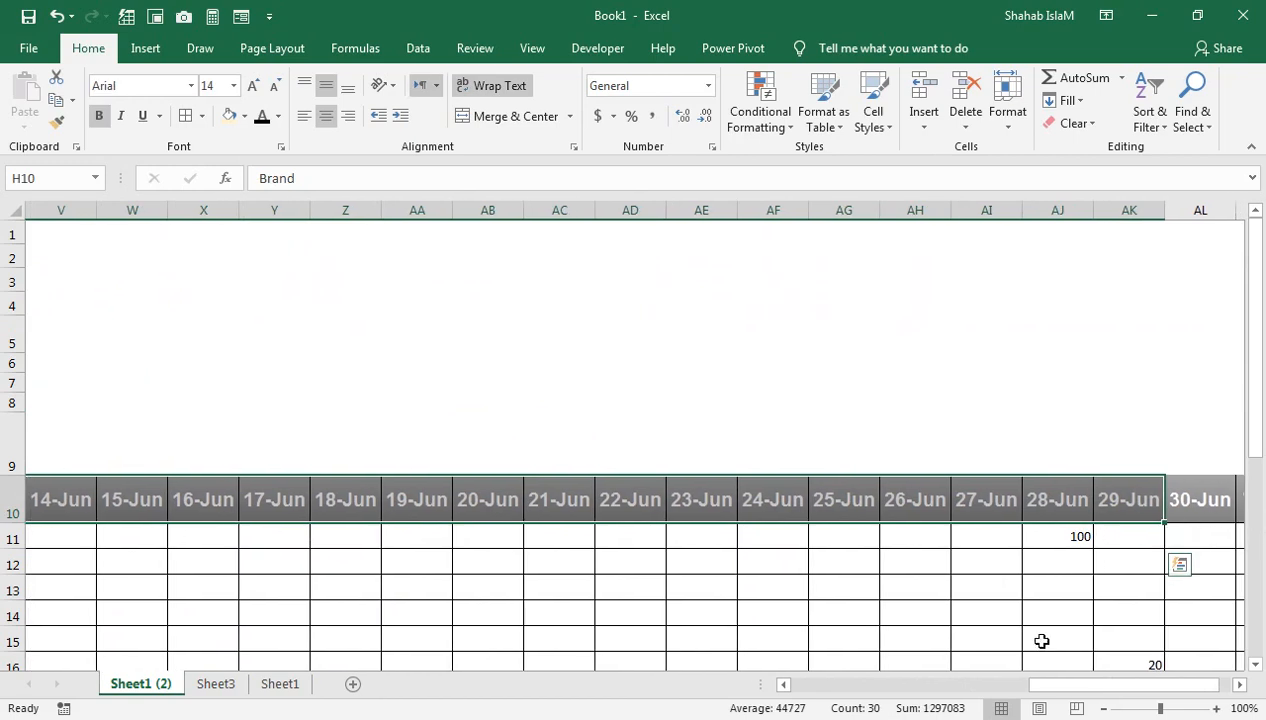
left_click_drag(1040, 685, 740, 684)
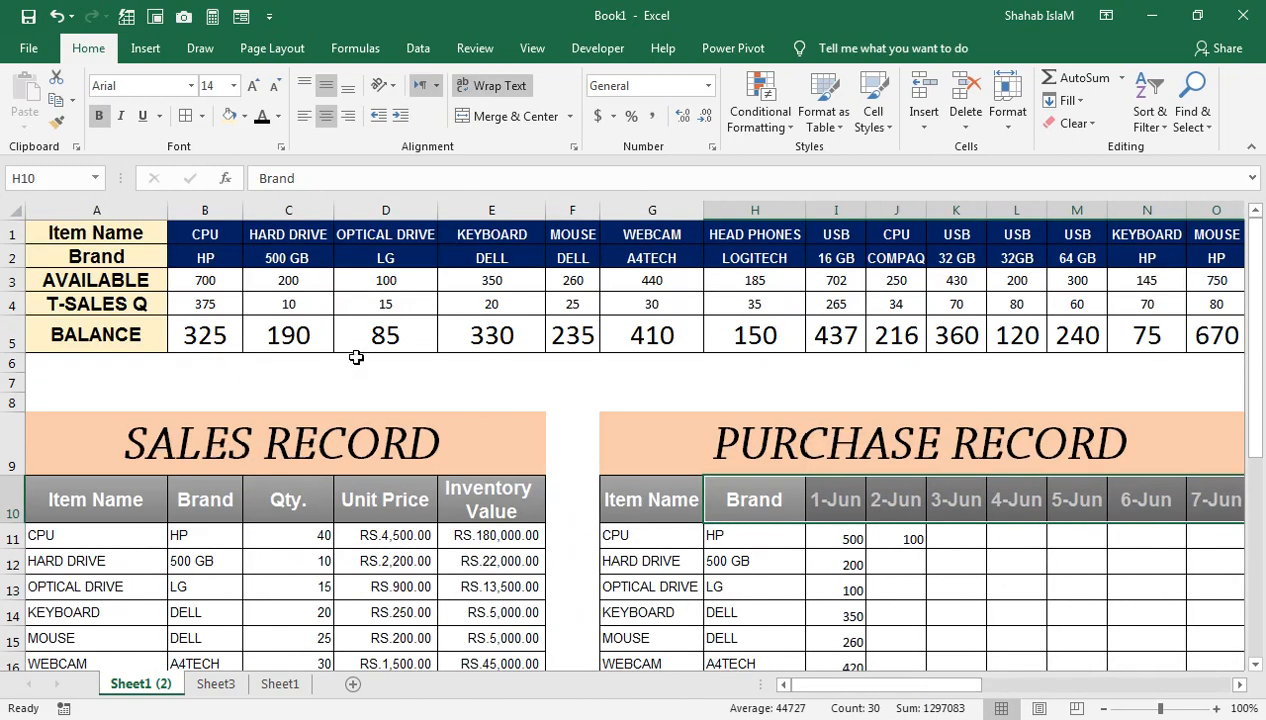
left_click_drag(198, 325, 1159, 333)
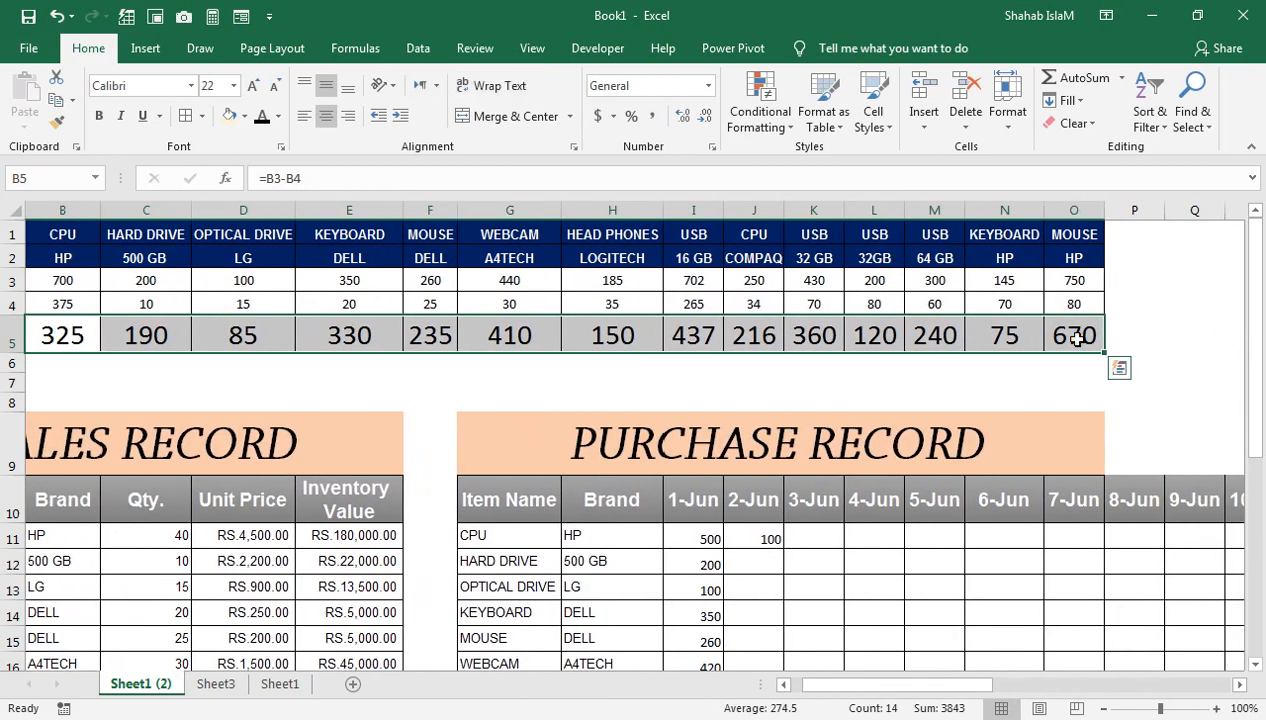
left_click(786, 134)
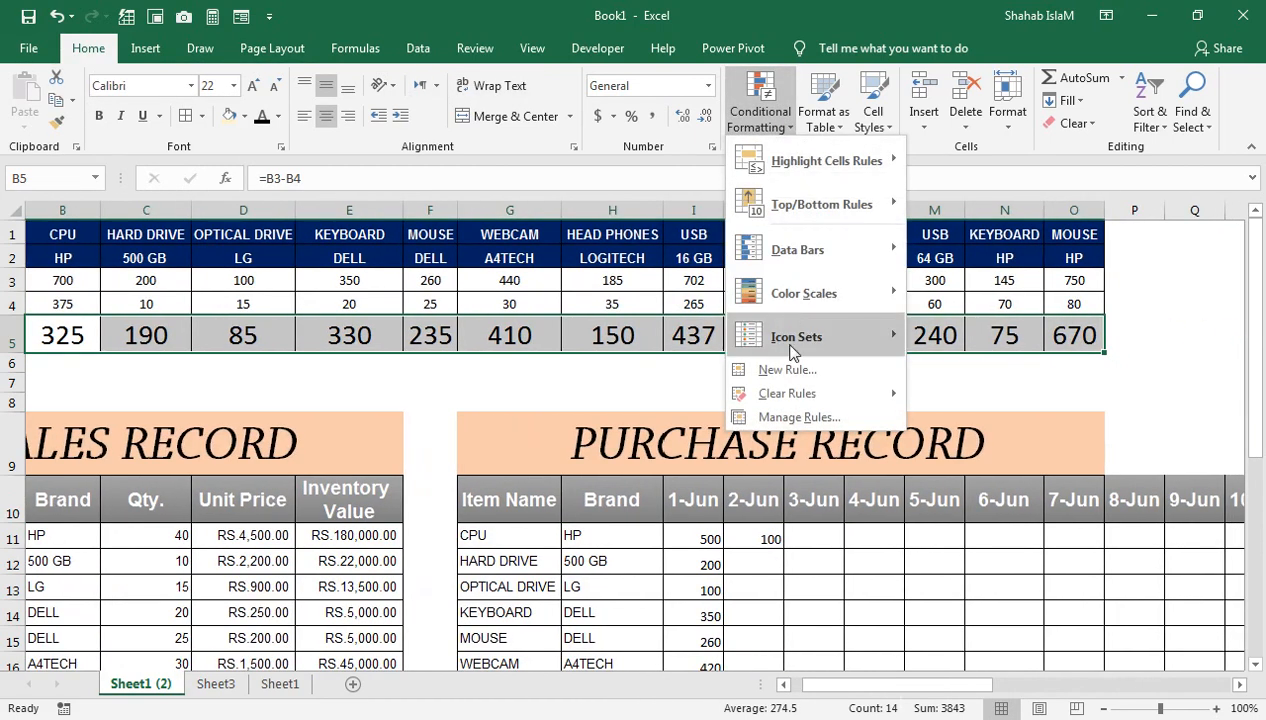
mouse_move(812, 160)
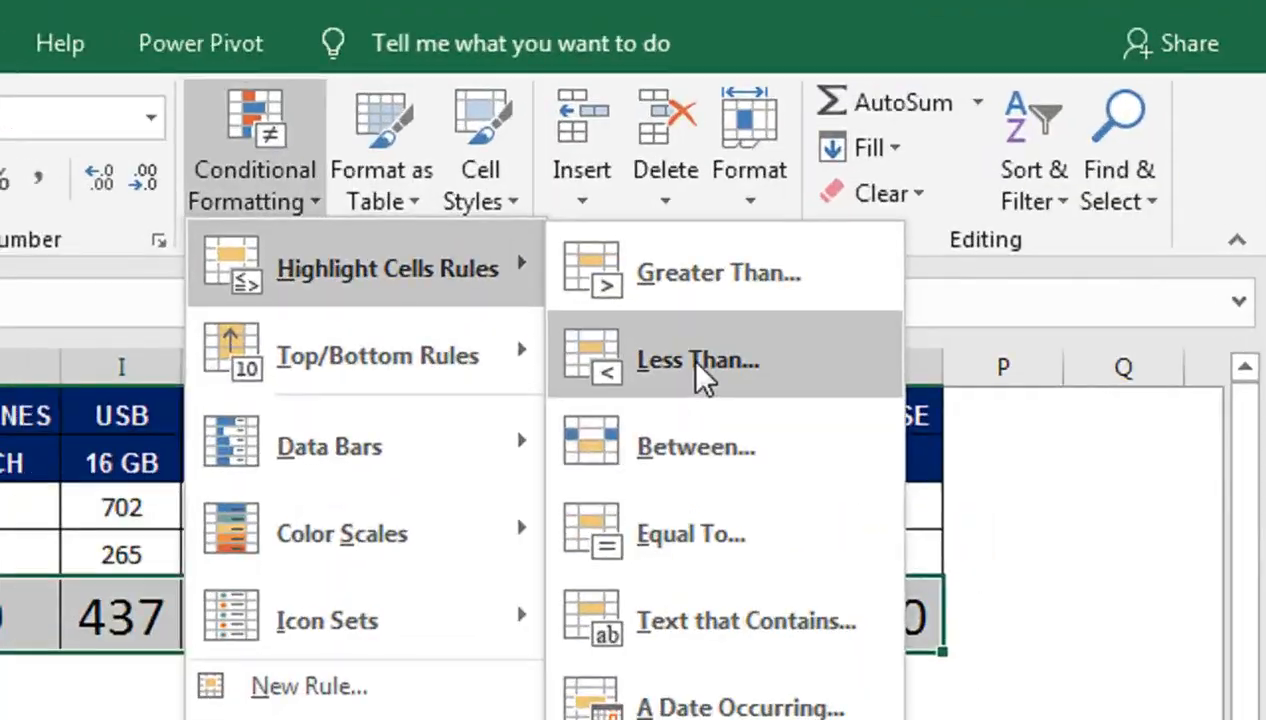
left_click(972, 206)
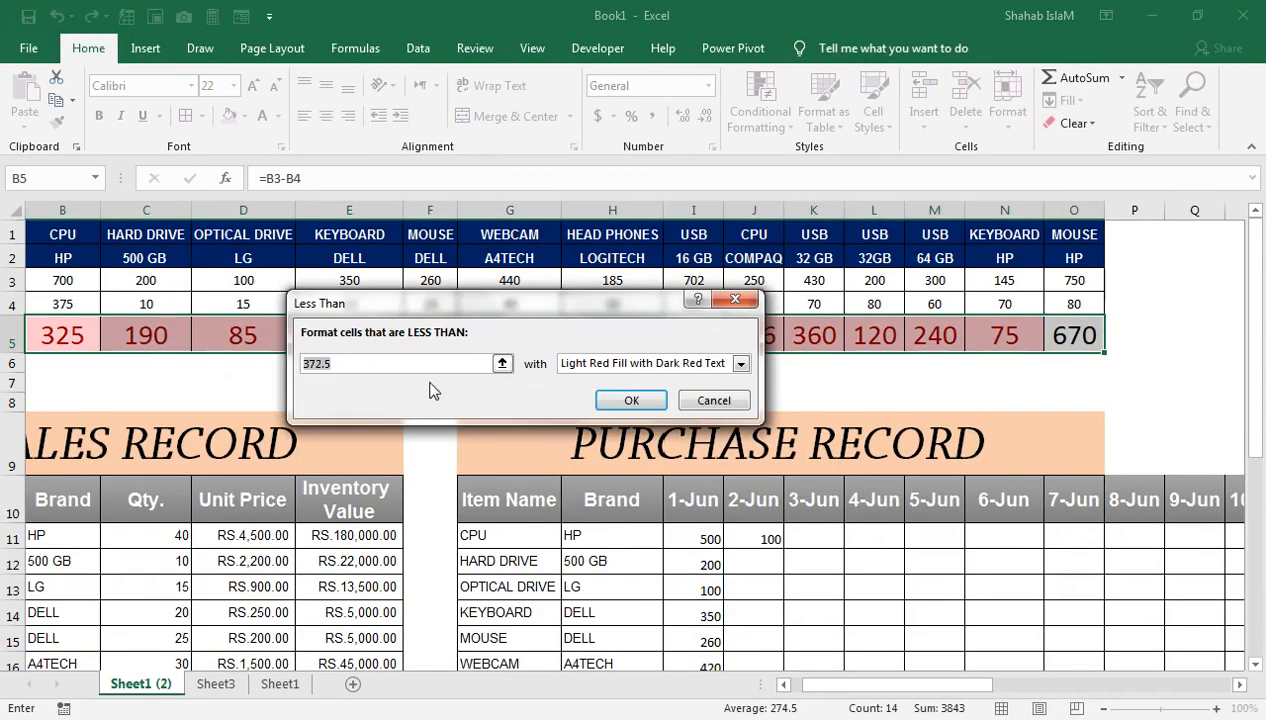
type("100")
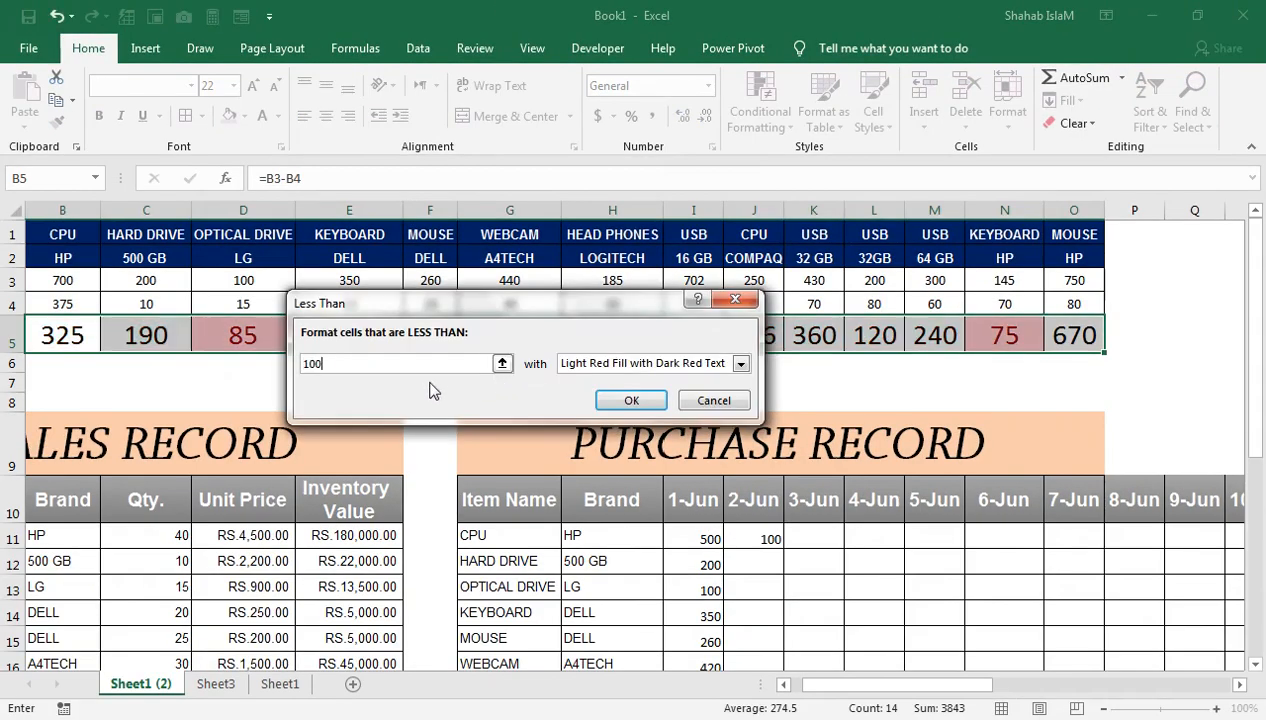
Step: Give the Less Than rule a custom format with red fill and bold white text, and apply it to the balances
left_click(720, 364)
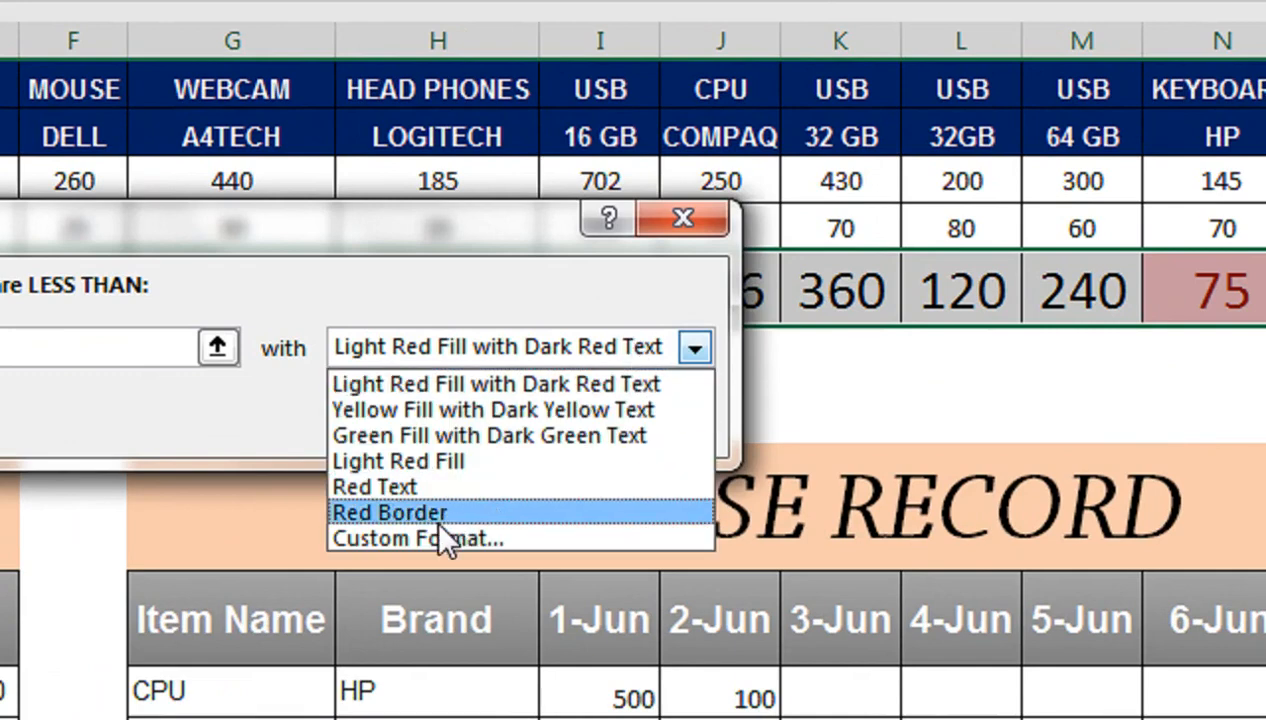
left_click(600, 461)
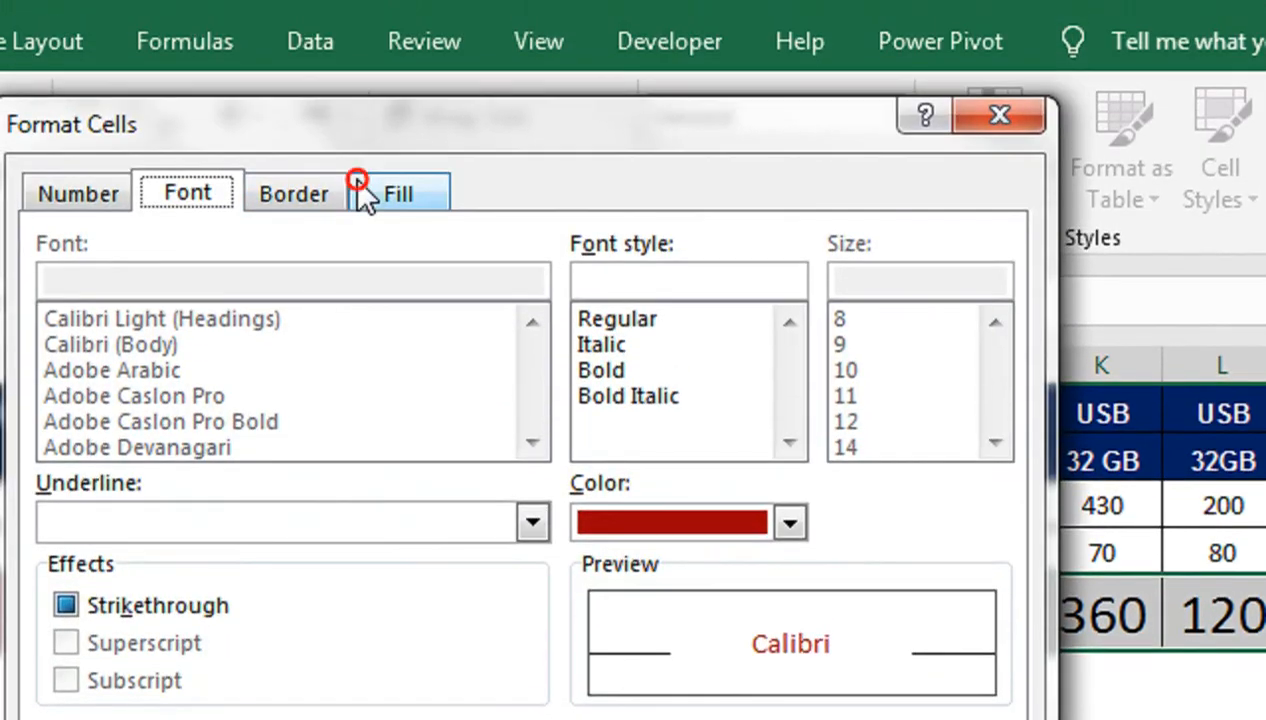
left_click(356, 50)
left_click(72, 440)
left_click(423, 172)
left_click(856, 338)
left_click(868, 492)
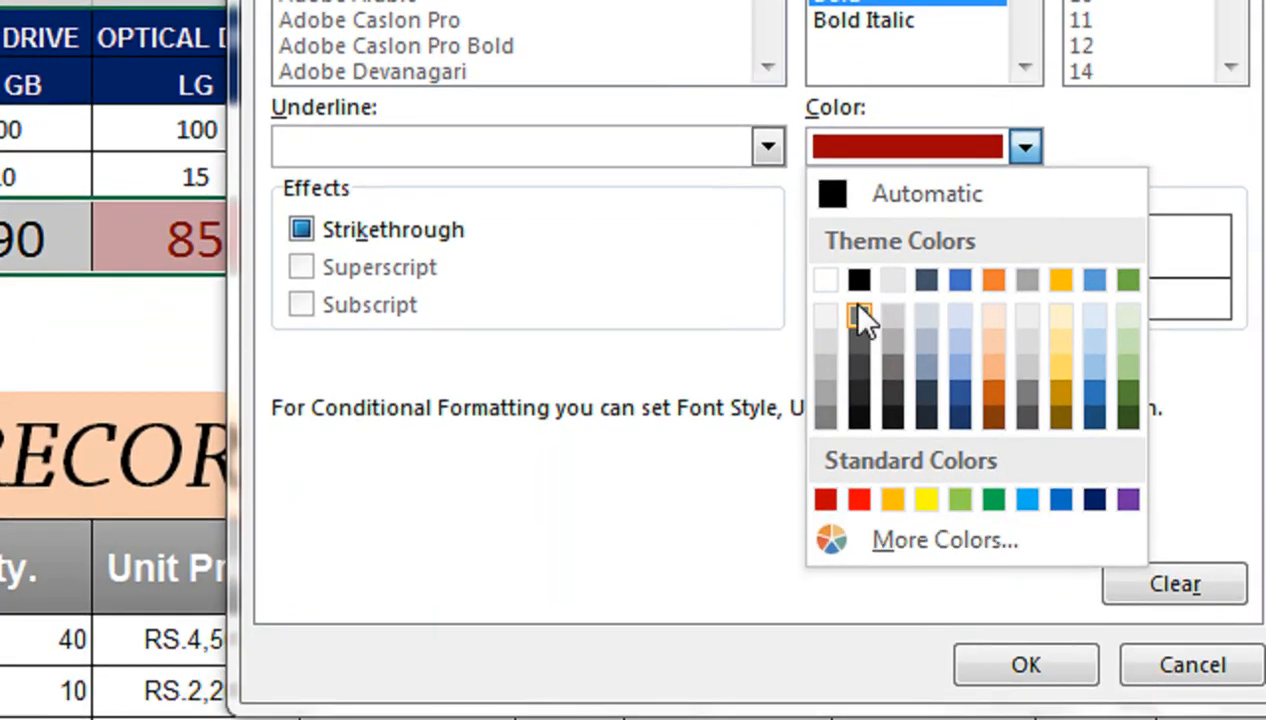
left_click(860, 318)
left_click(1026, 665)
left_click(905, 257)
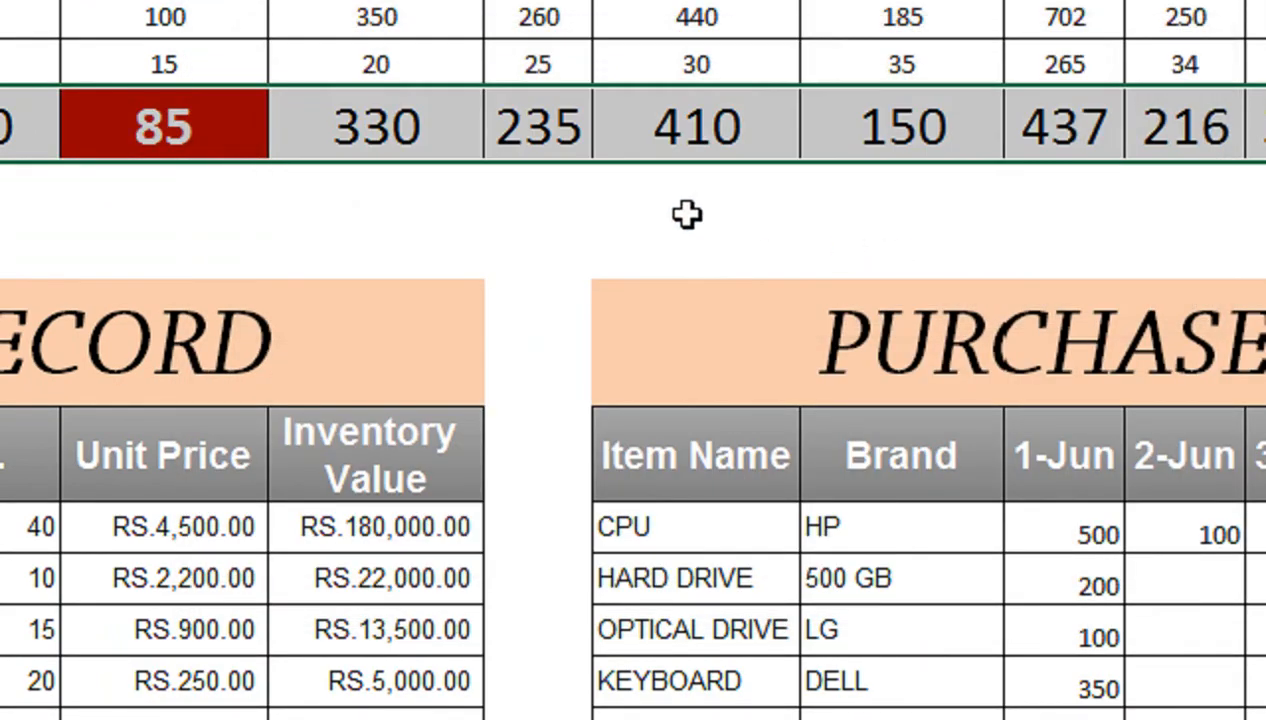
left_click_drag(305, 393, 5, 400)
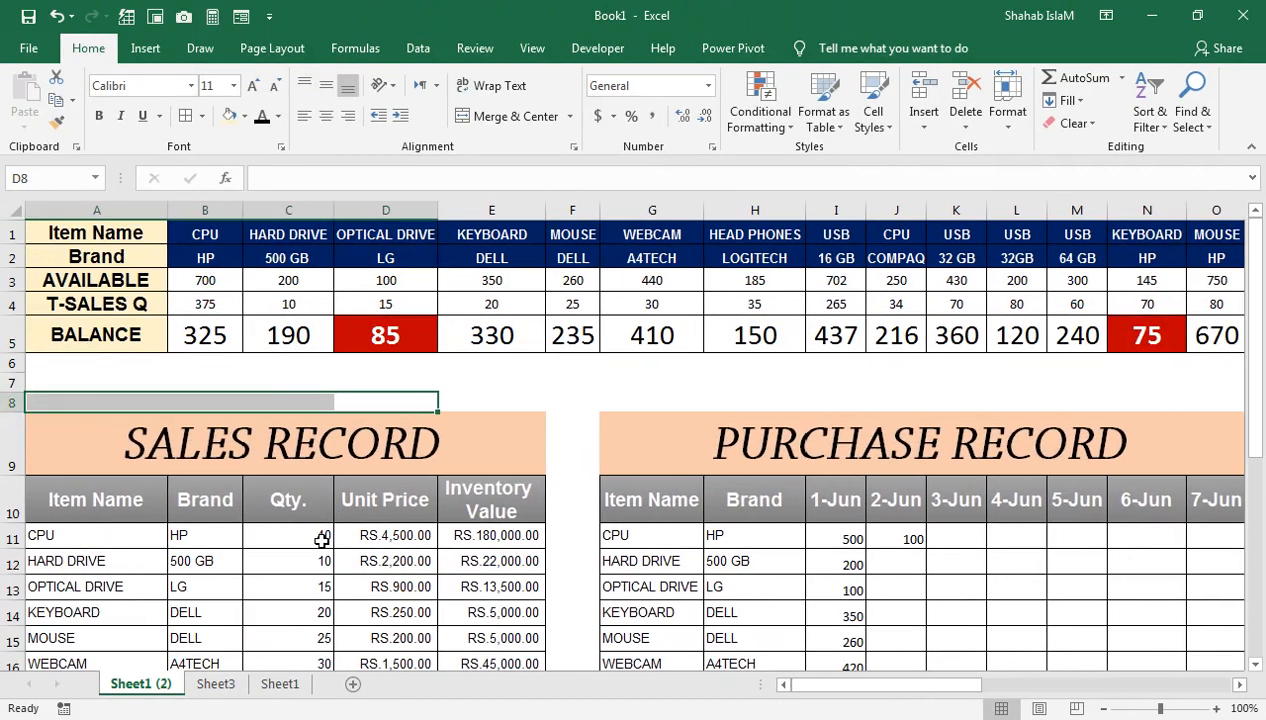
Step: Test the low-balance rule by setting the HP CPU's sales quantity in C11 to 350, and check balance cell B5
left_click(322, 540)
type("35")
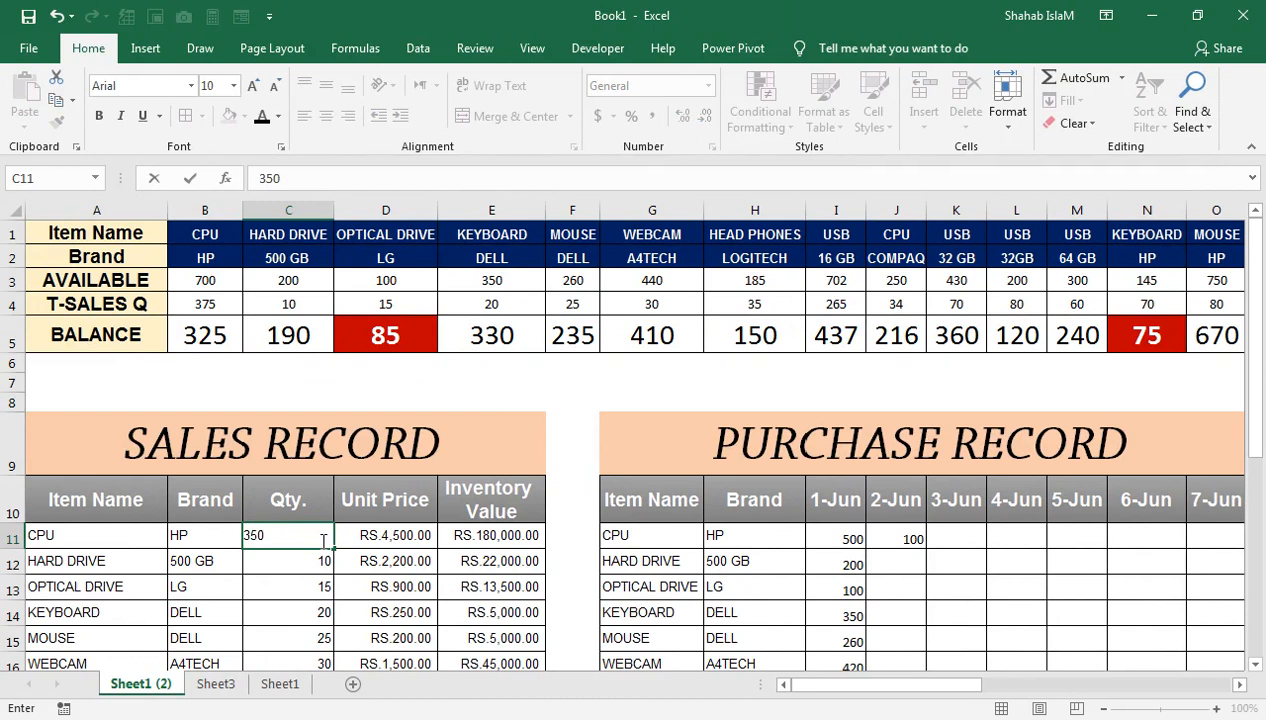
key("Return")
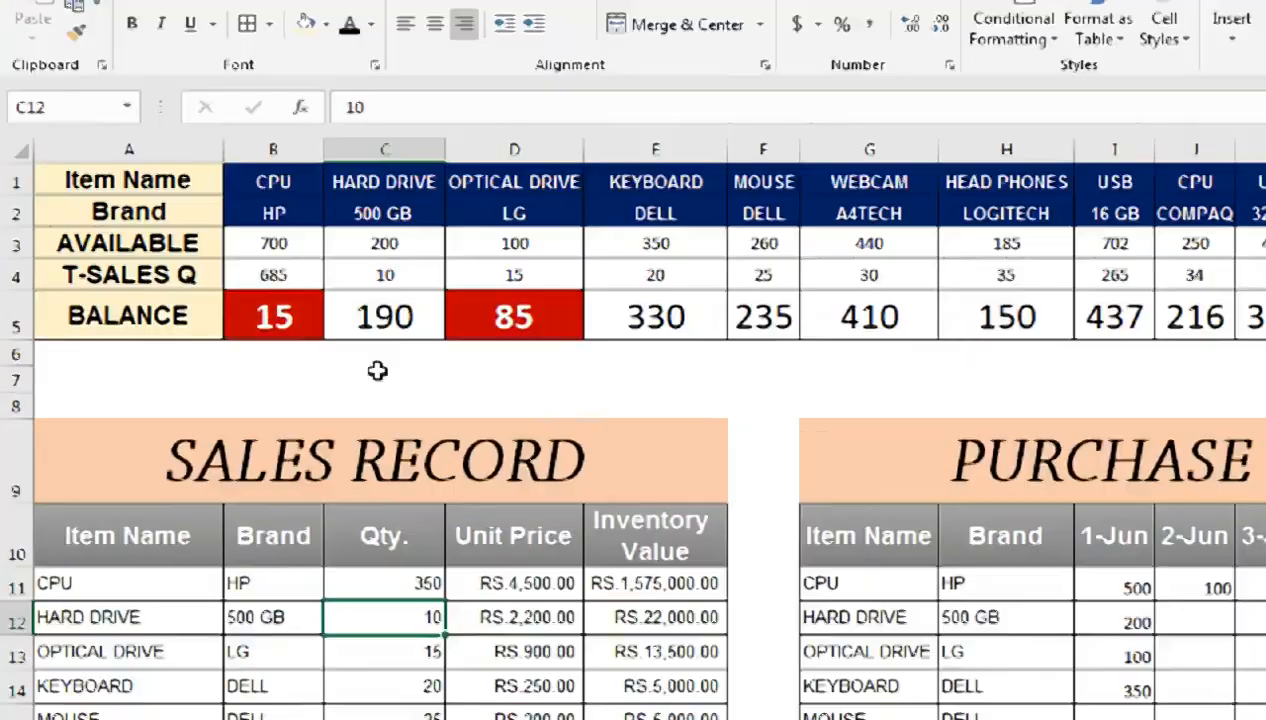
left_click(202, 332)
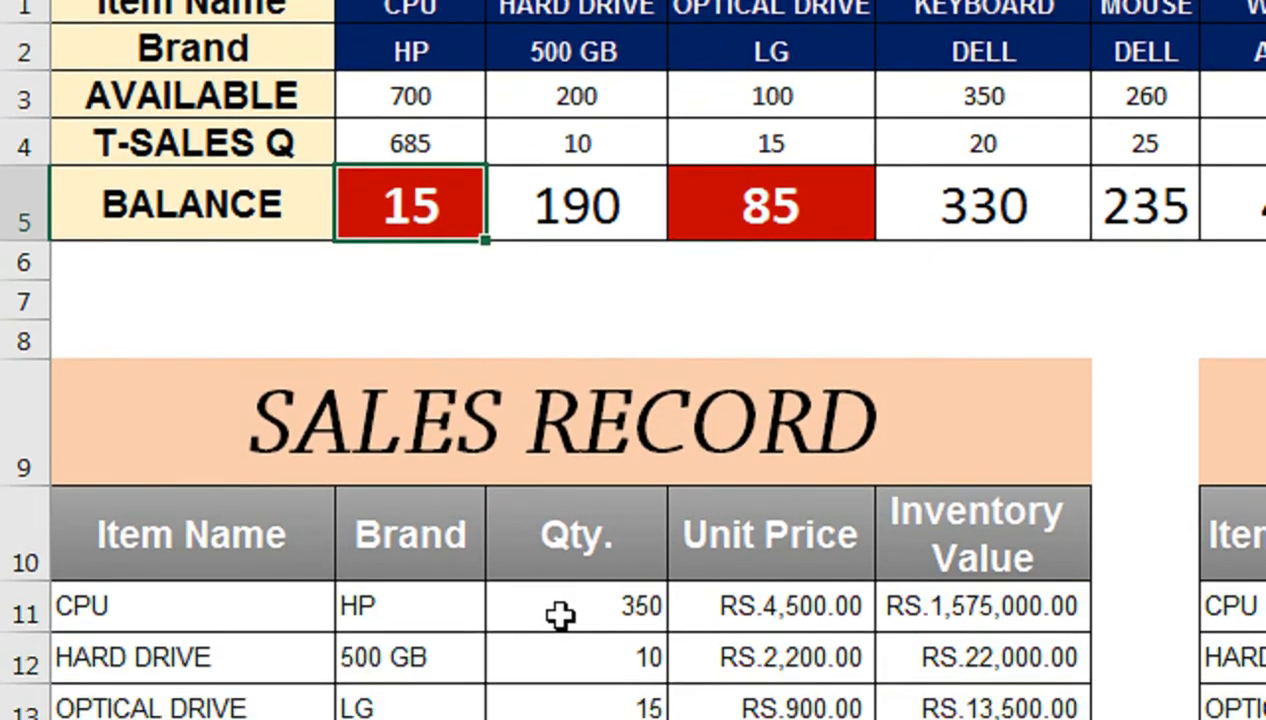
Step: Test the rule again with an HP CPU sales quantity of 200 in C11
left_click(560, 617)
type("200")
key("ctrl+Return")
key("Return")
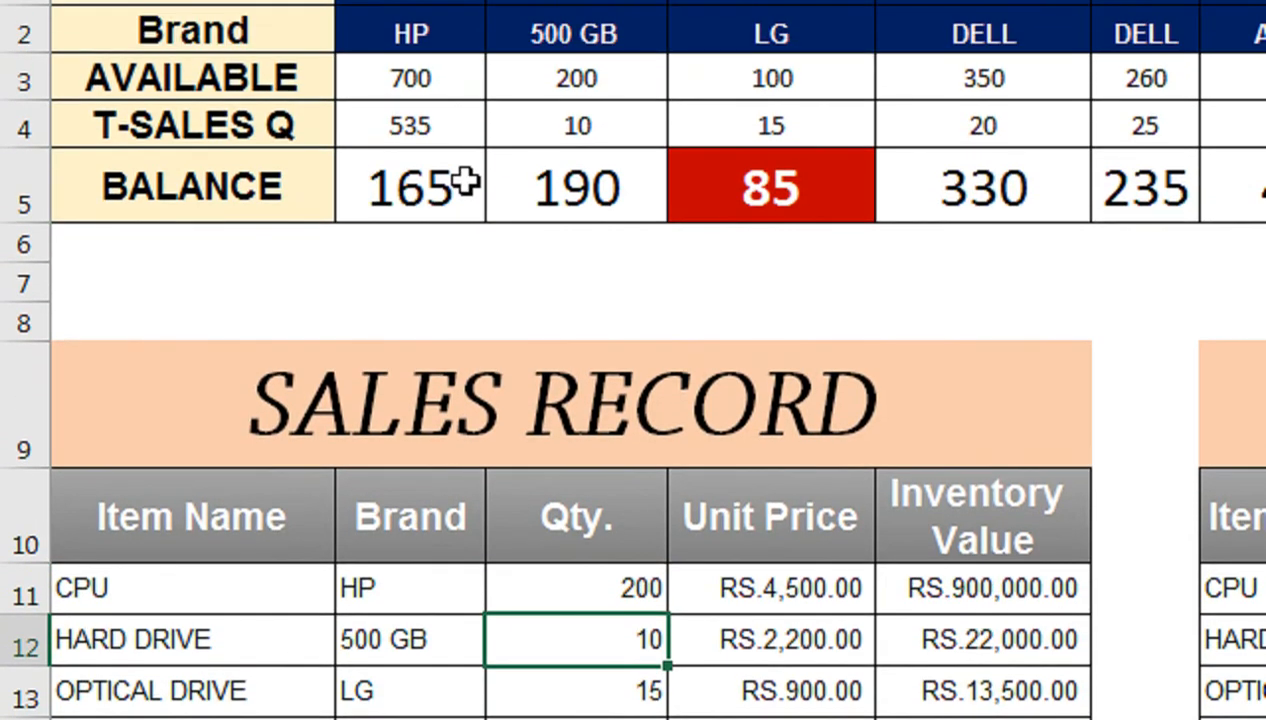
Step: Set the HP CPU's sales quantity in C11 to 300
left_click(605, 576)
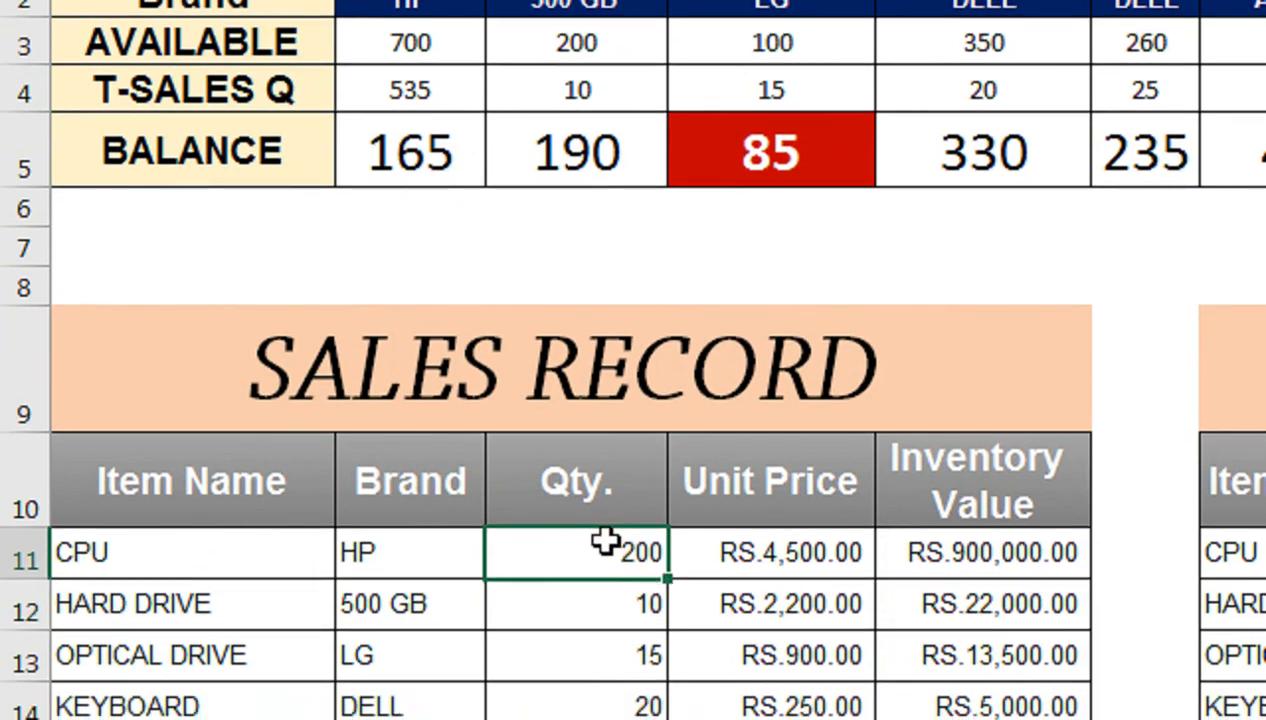
type("300")
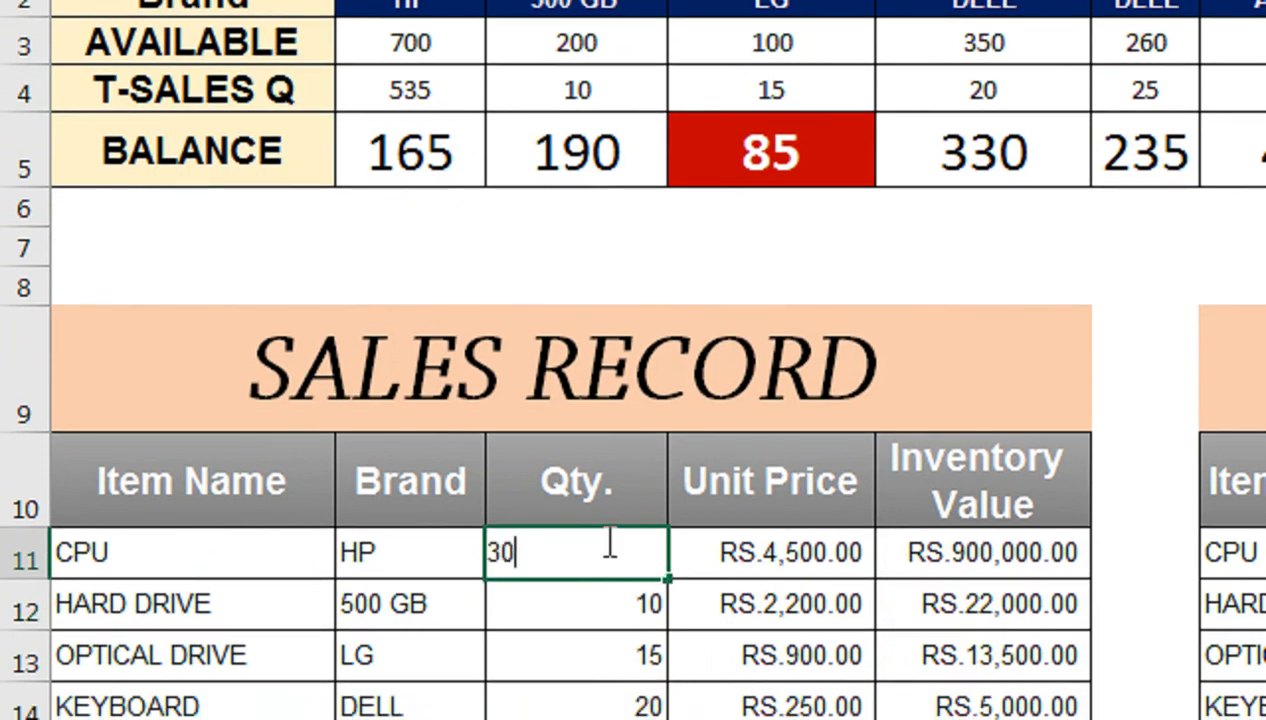
key("Return")
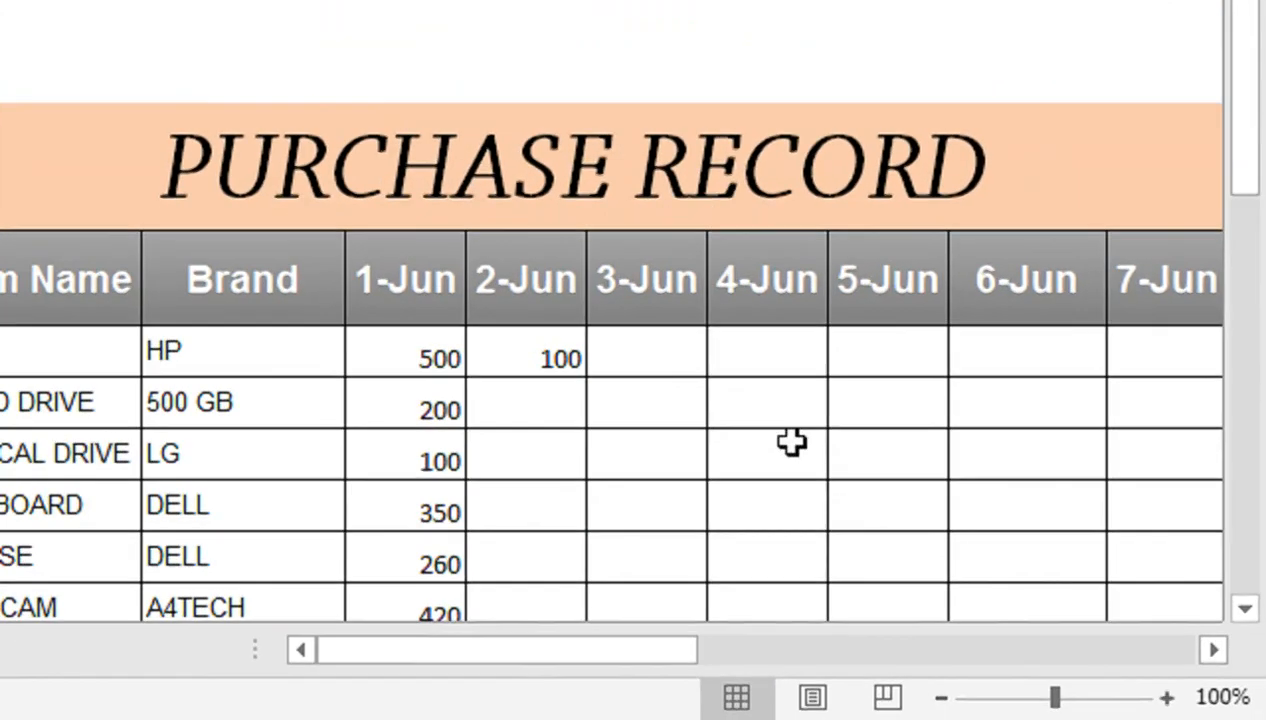
Step: Record a purchase of 300 HP CPUs on 4-Jun in cell L11
left_click(794, 353)
type("300")
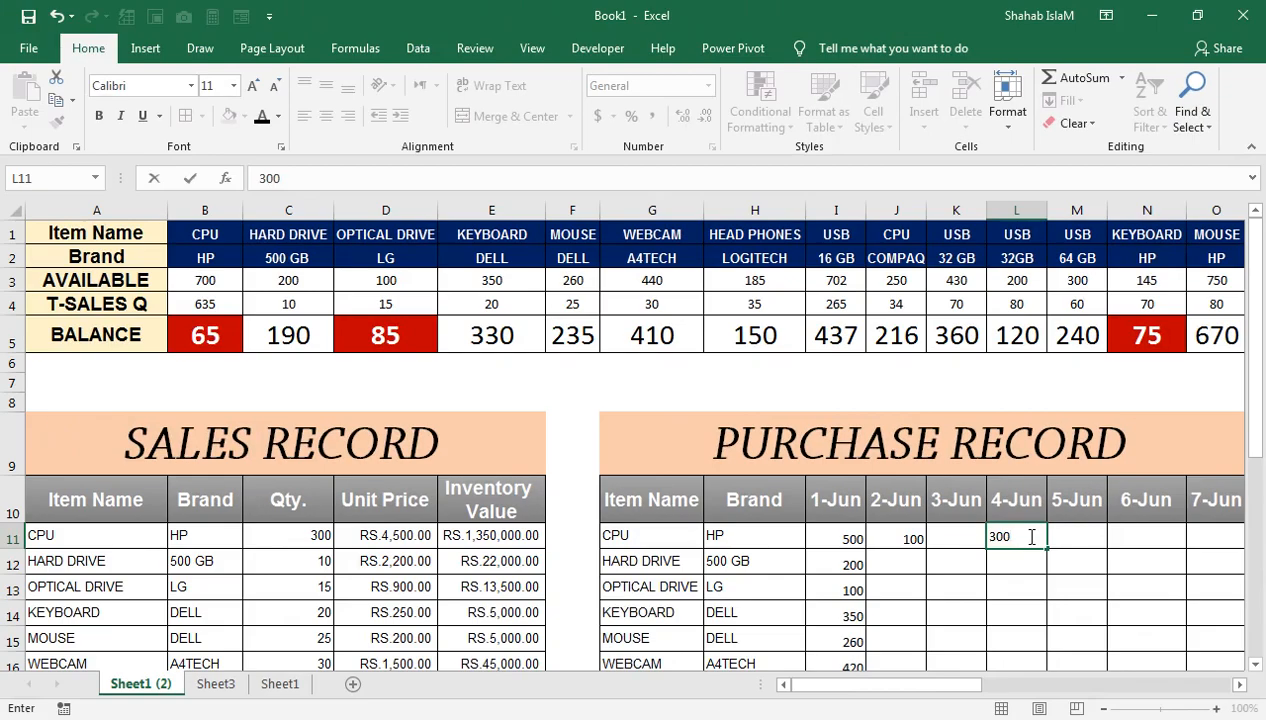
key("Return")
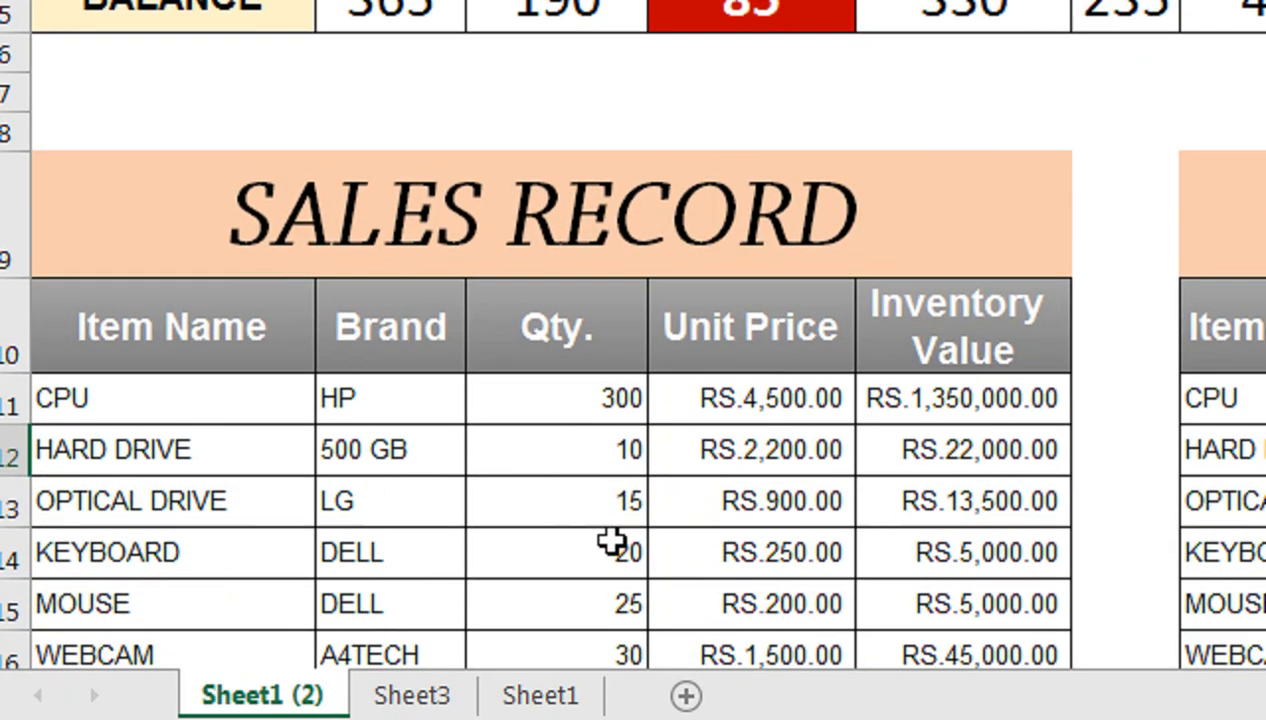
Step: Test the rule on the Dell keyboard by setting its sales quantity in C14 to 250
left_click(615, 622)
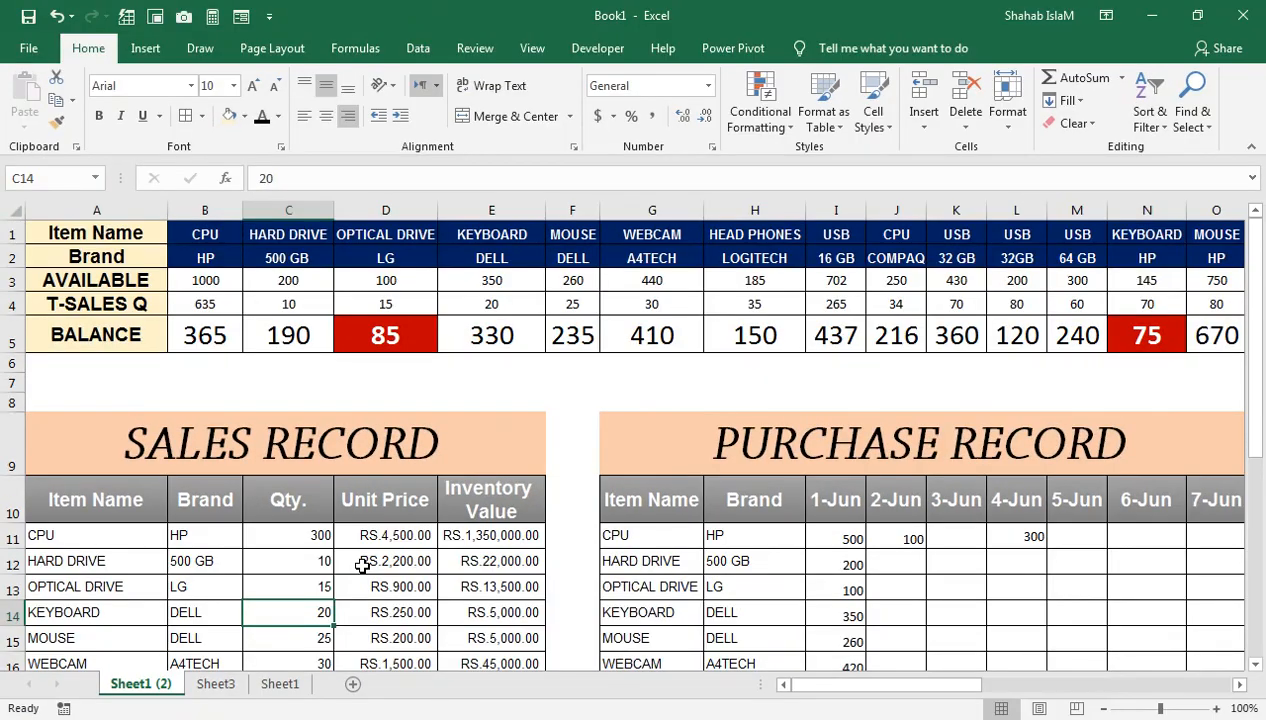
type("25")
key("Return")
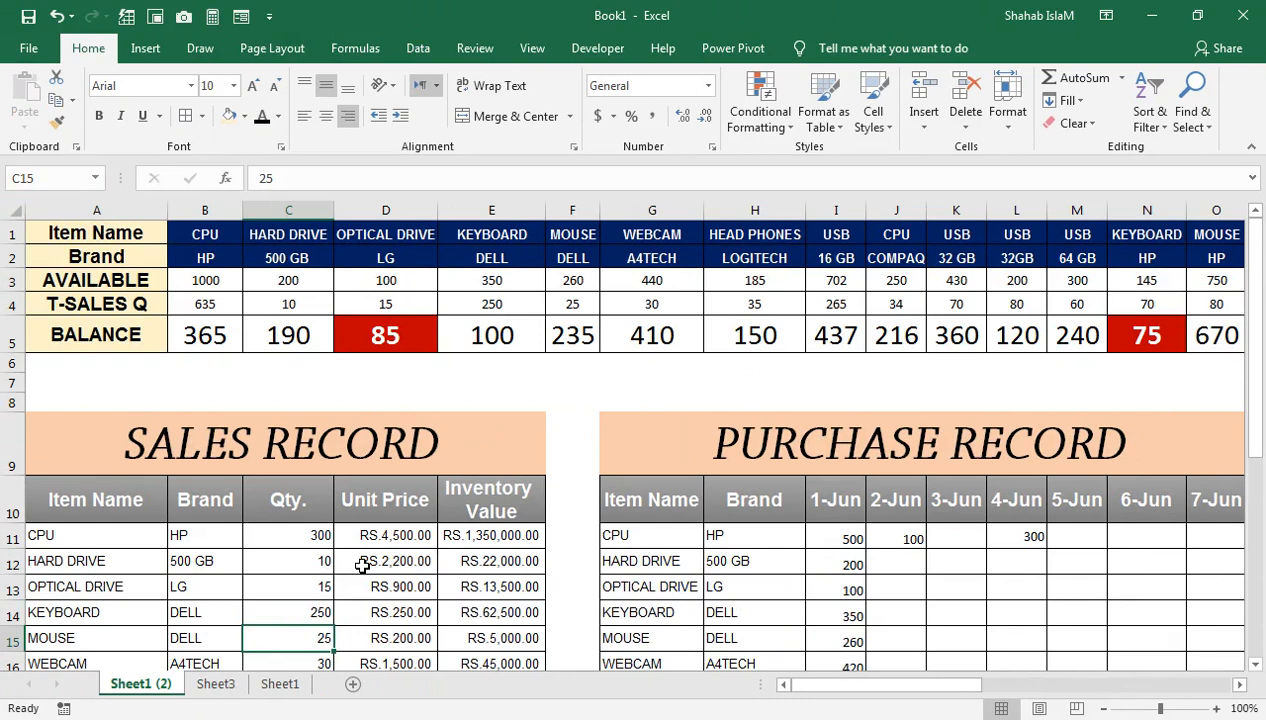
Step: Set the Dell keyboard's sales quantity in C14 to 260
left_click(326, 612)
type("260")
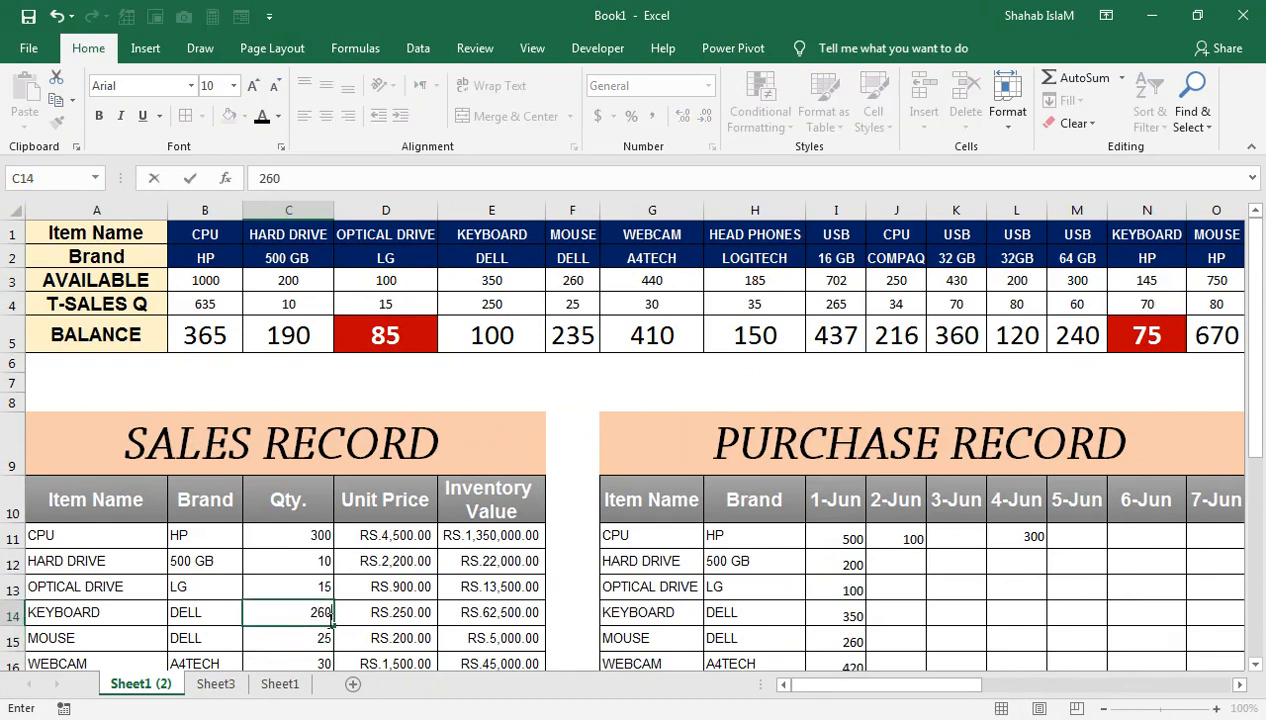
key("Return")
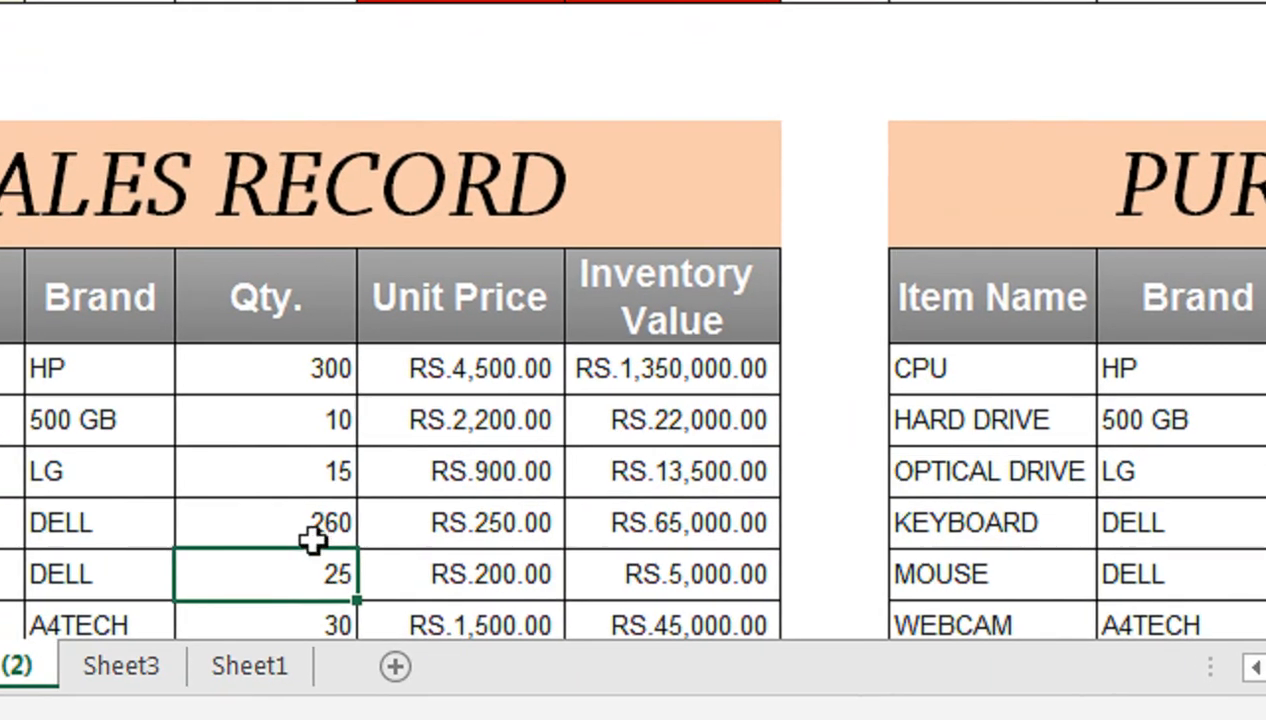
left_click(313, 538)
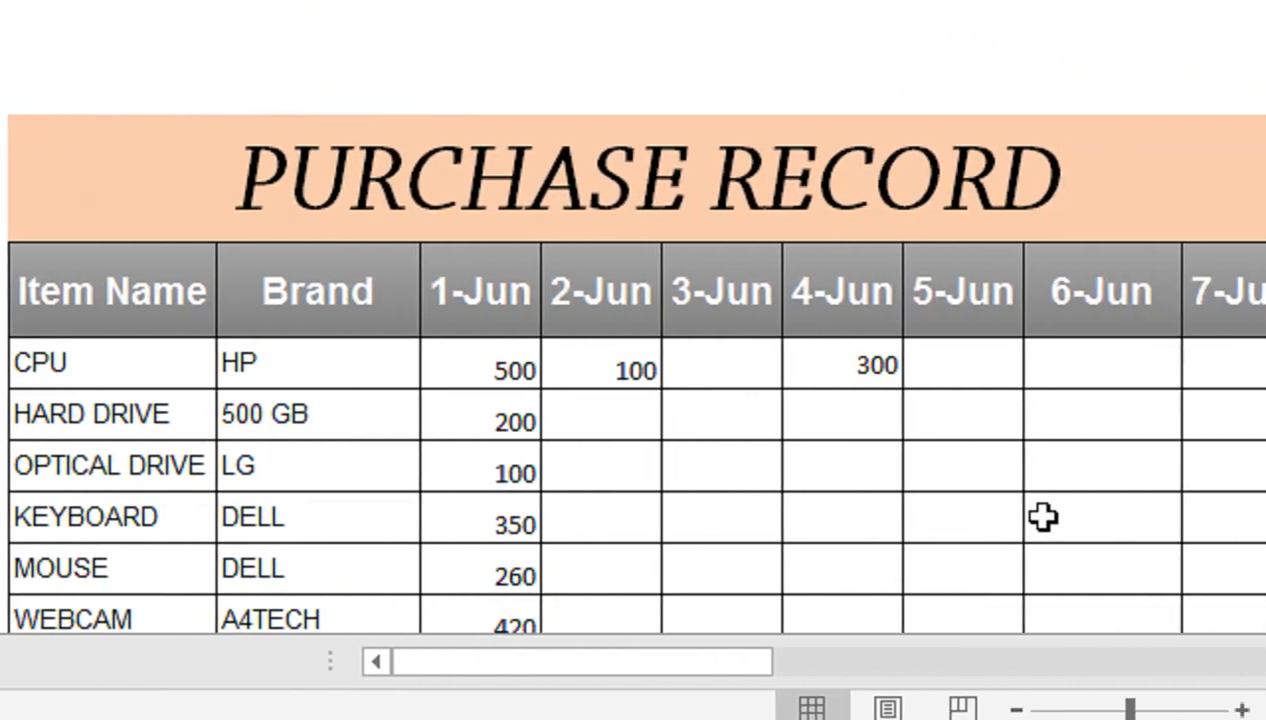
Step: Record a purchase of 225 Dell keyboards on 6-Jun in cell N14
left_click(975, 515)
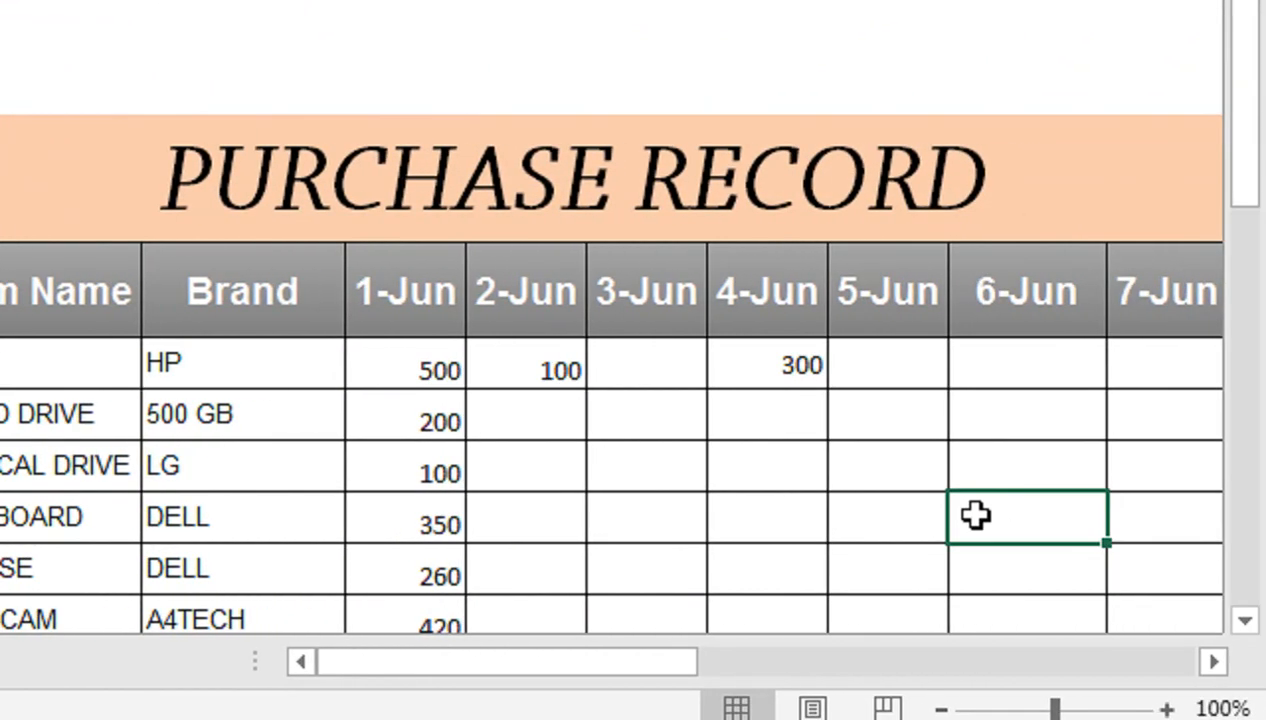
type("225")
key("Return")
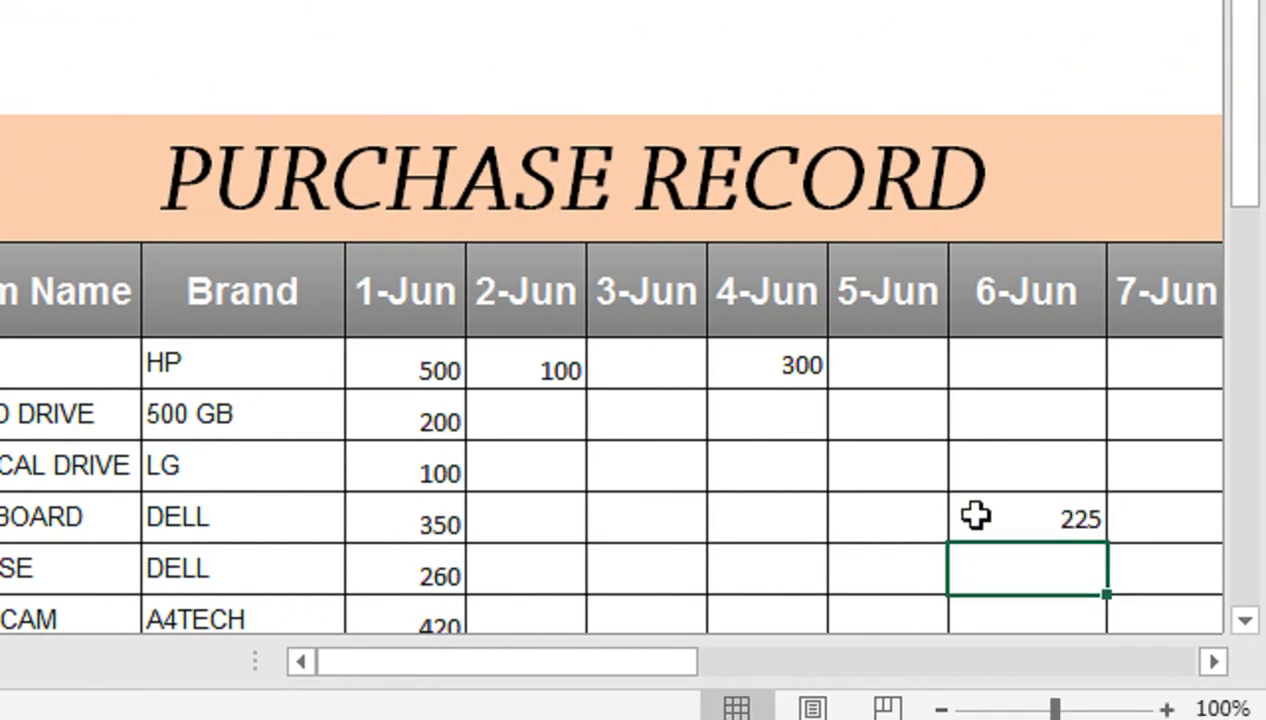